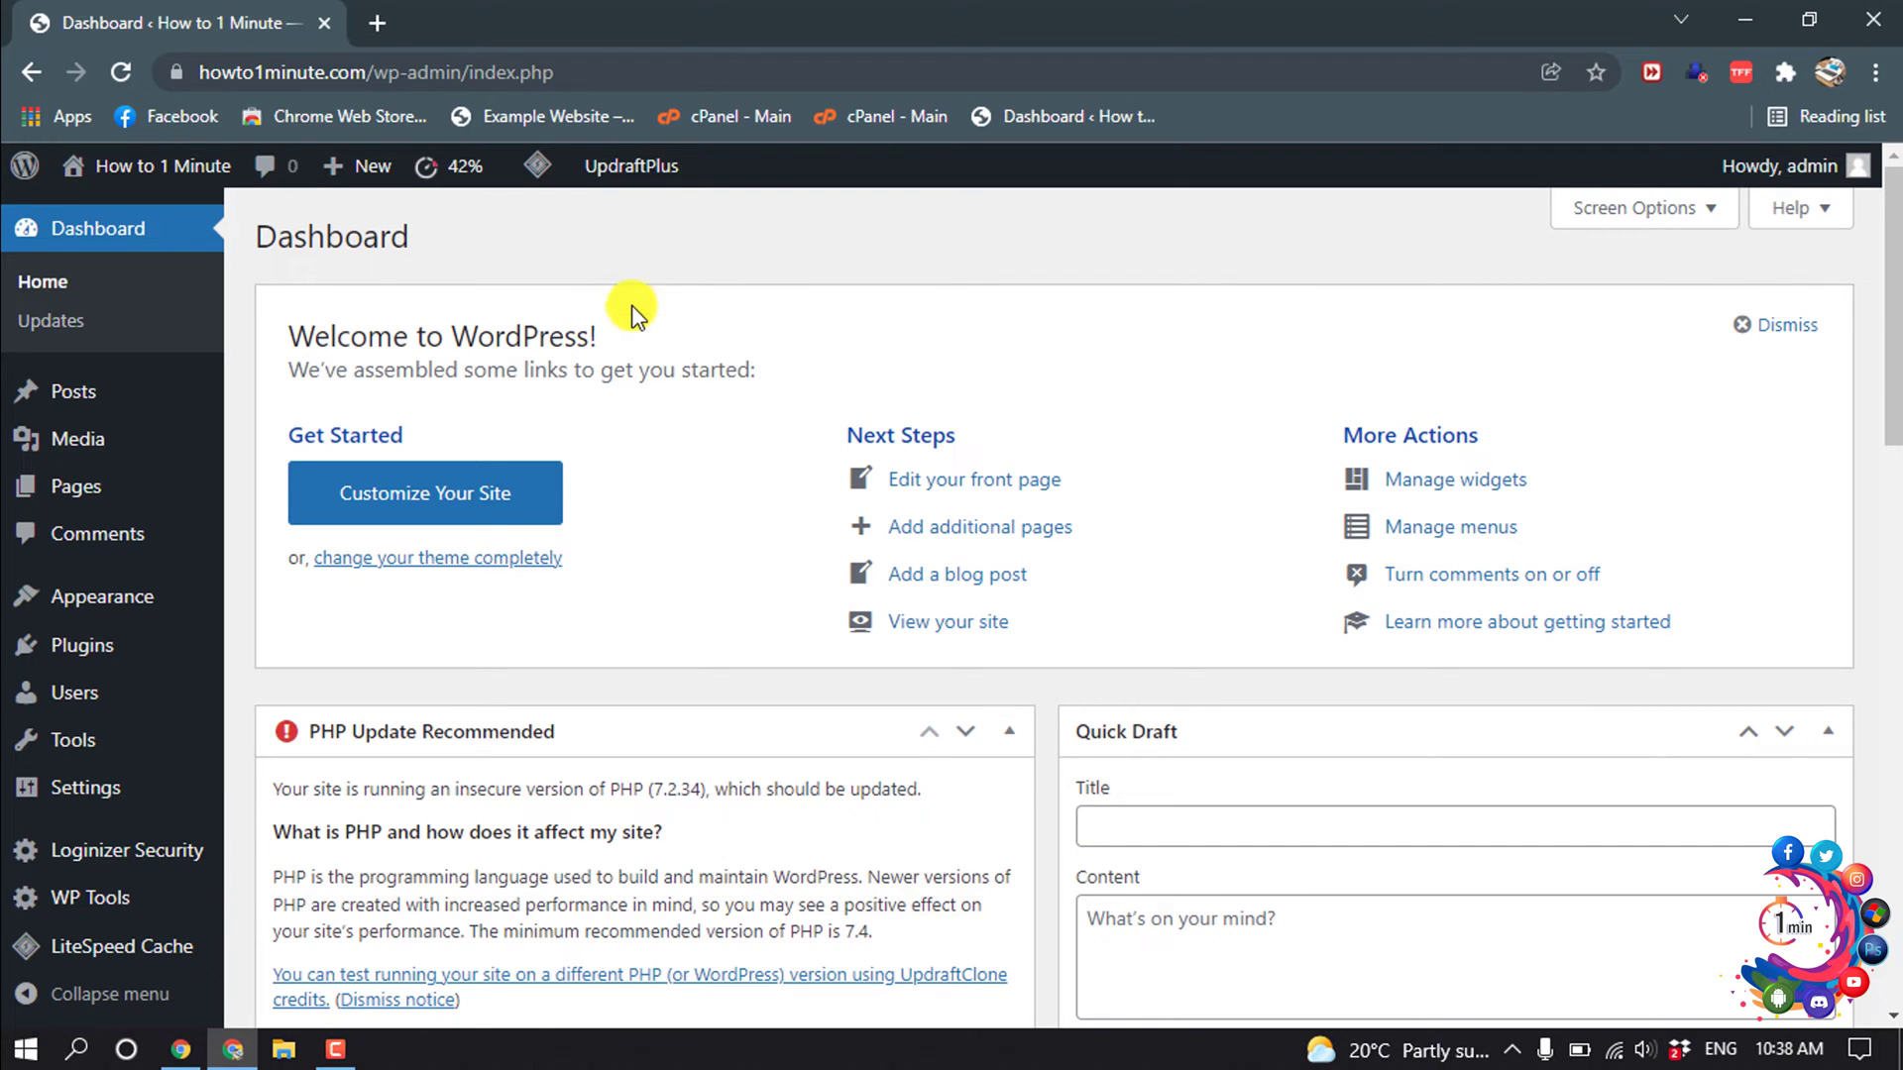
# Search the plugin directory for 'youtube video gallery' and install Embed Plus Plugin for YouTube.
pyautogui.moveTo(93, 645)
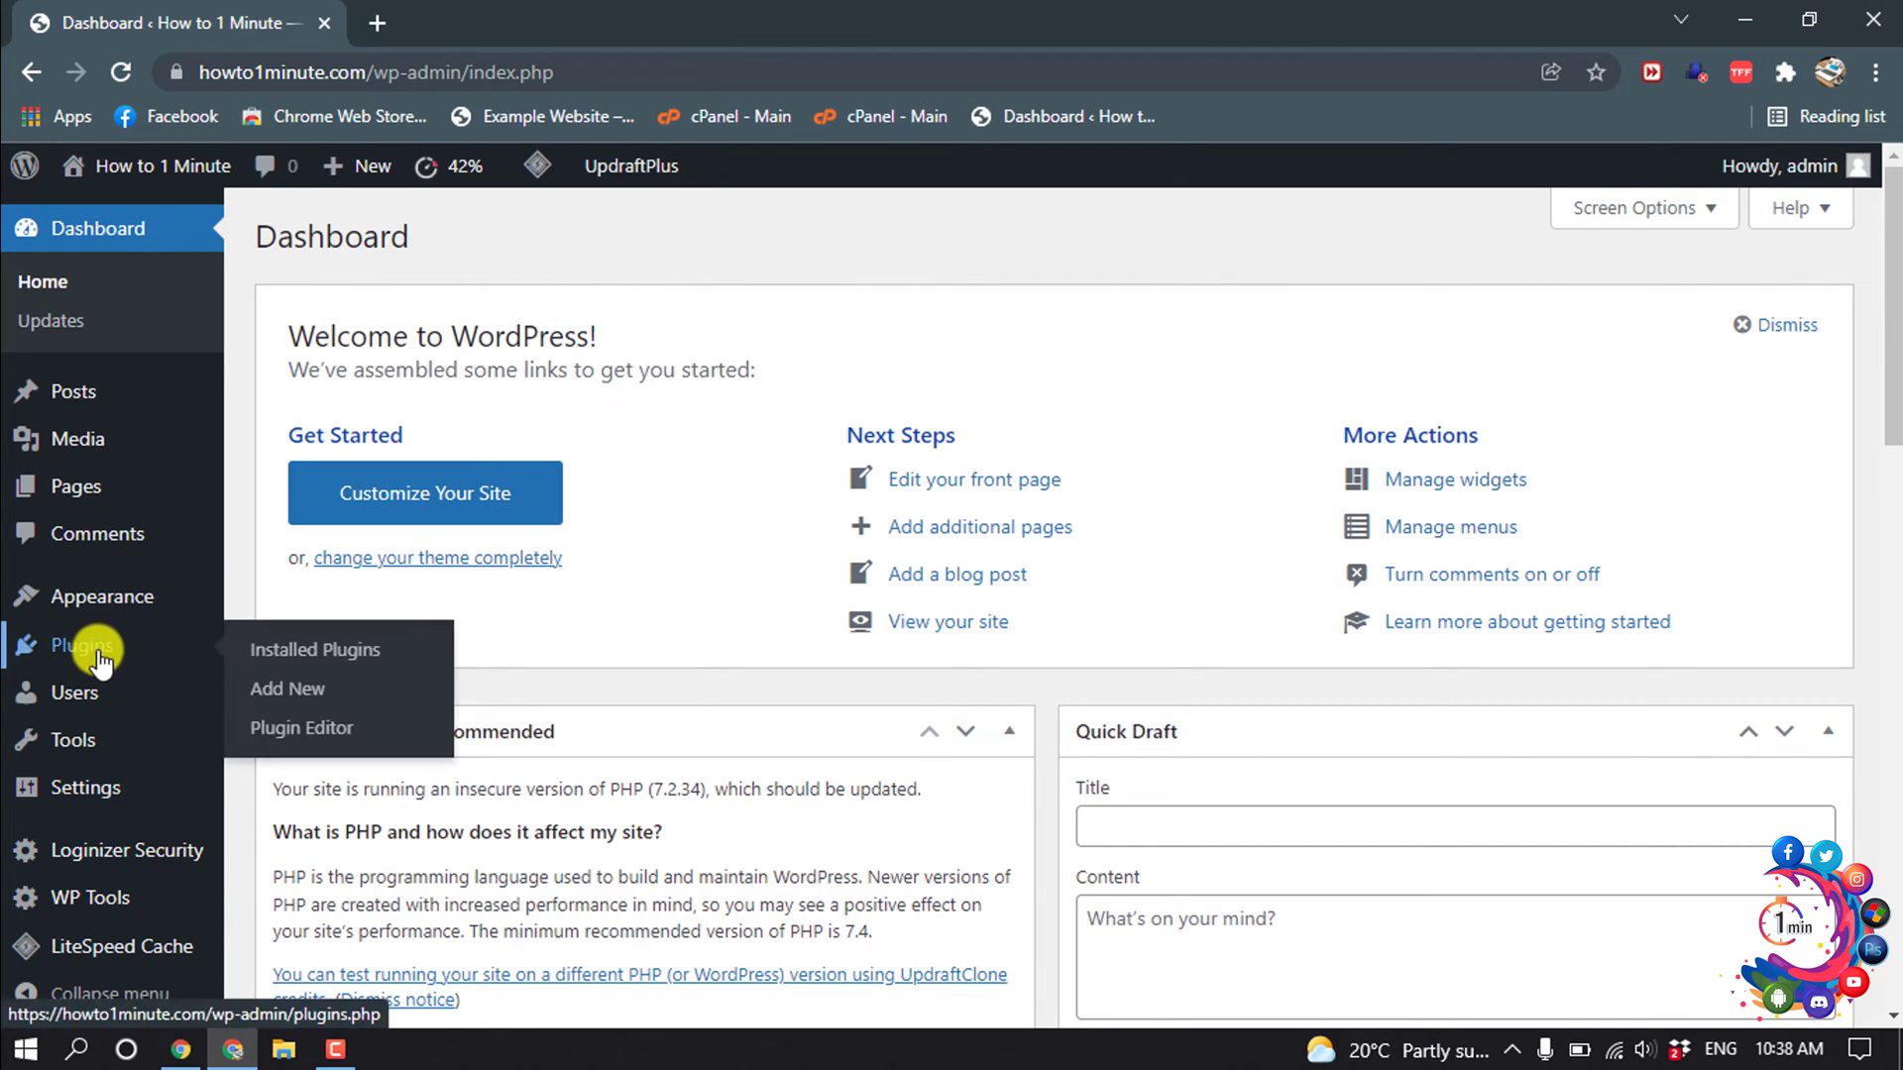
pyautogui.click(274, 699)
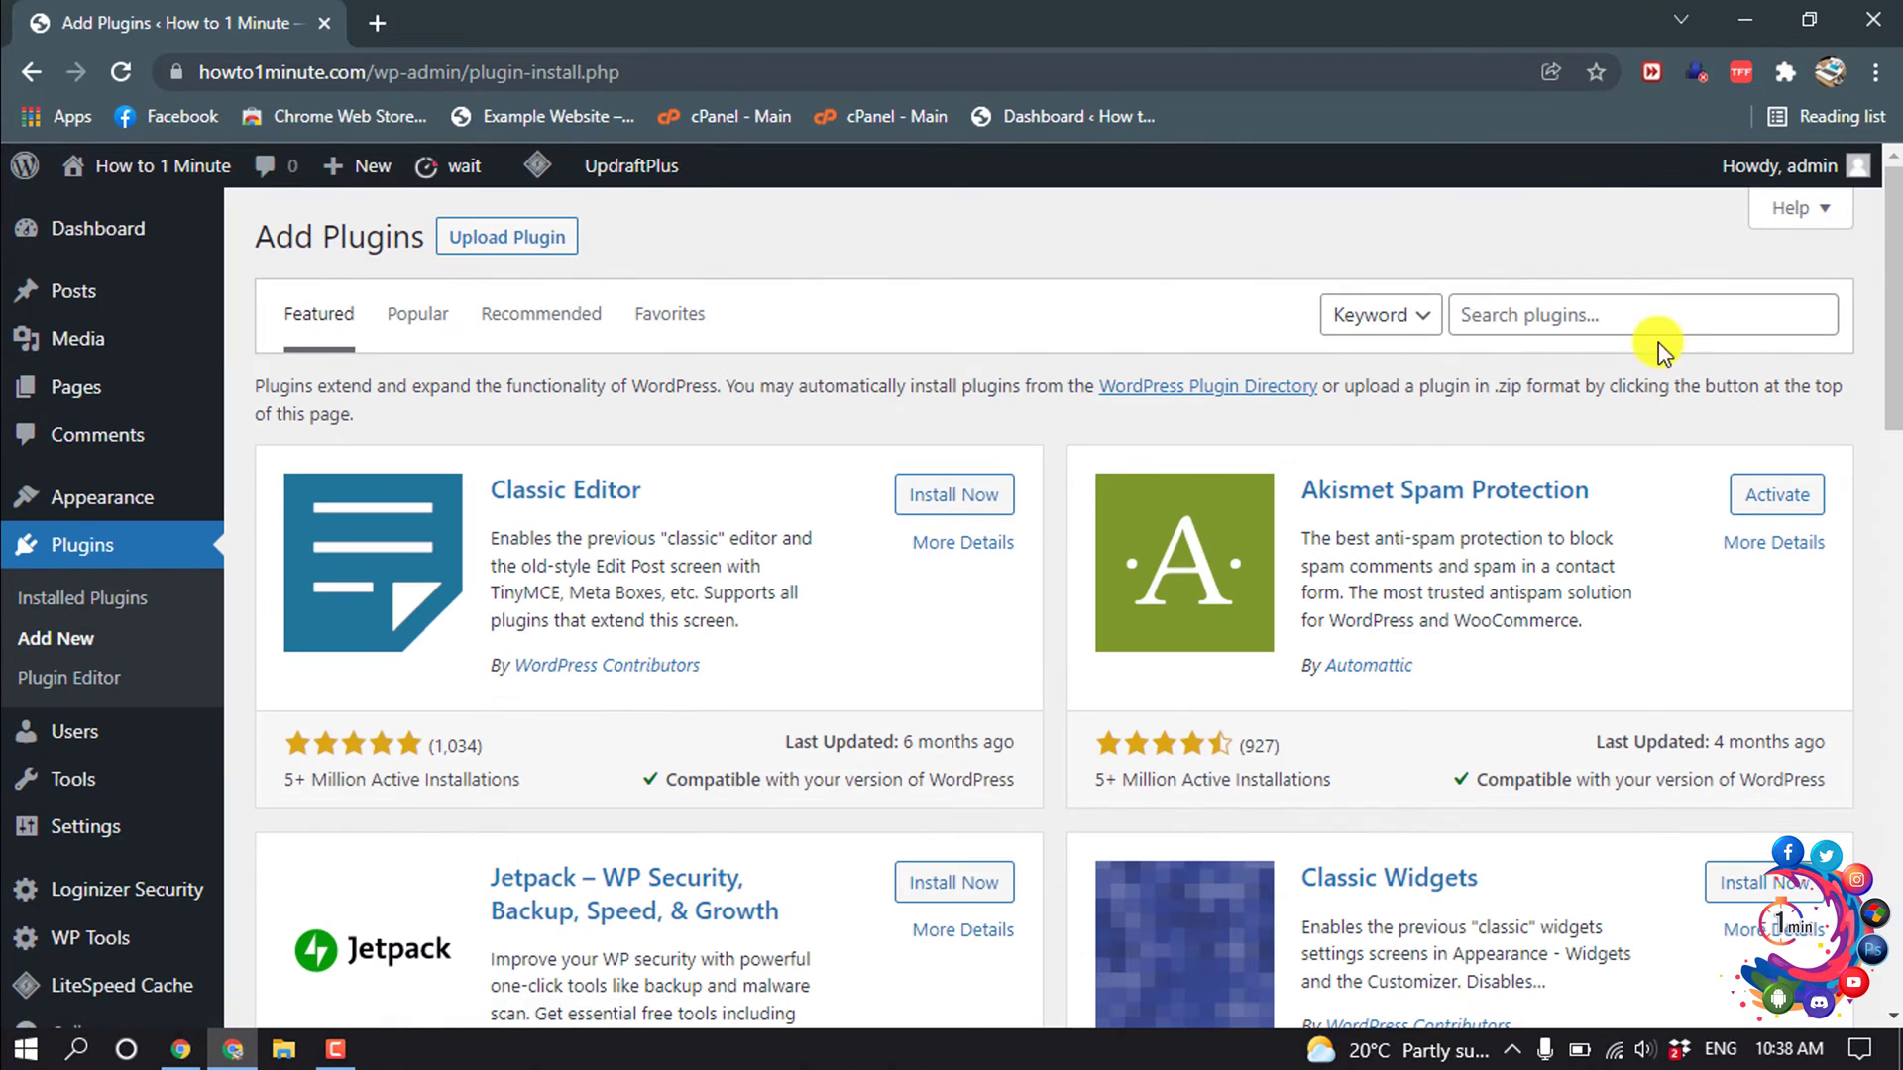
pyautogui.click(1667, 313)
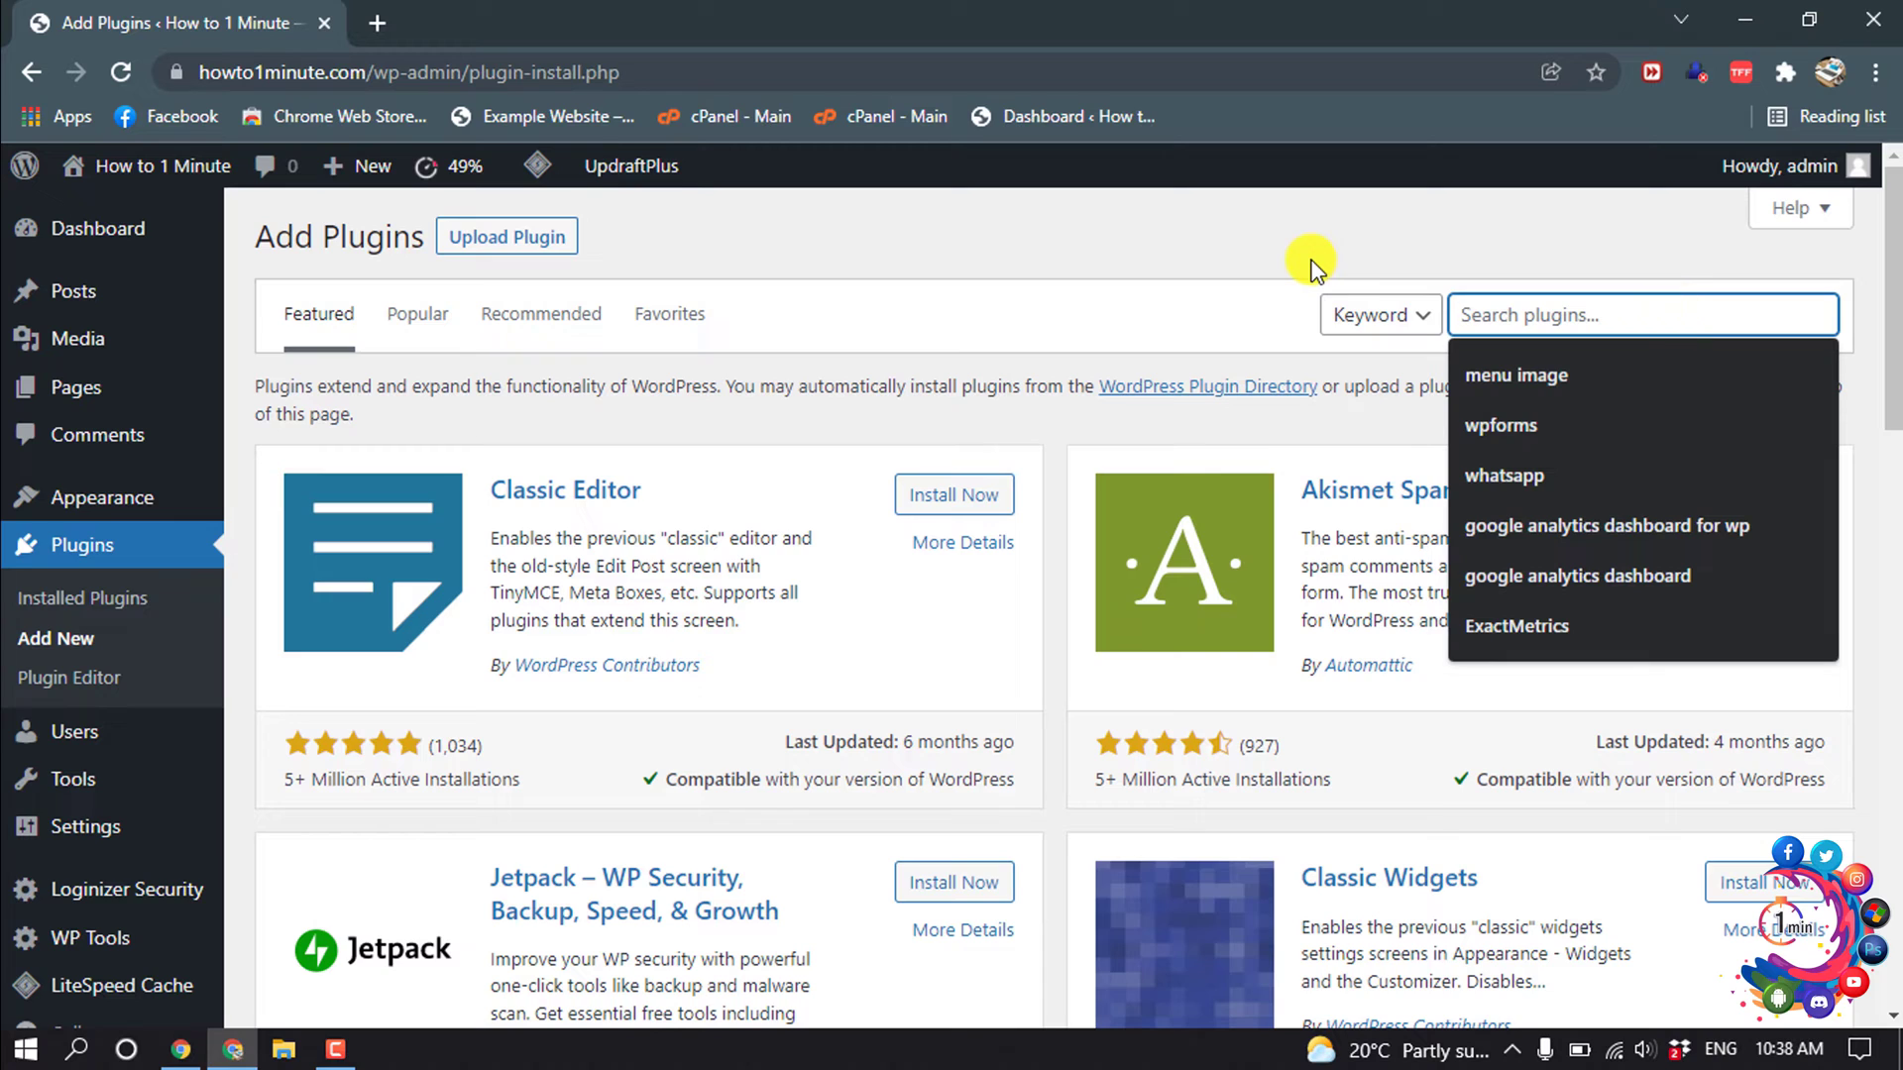
pyautogui.write('yout')
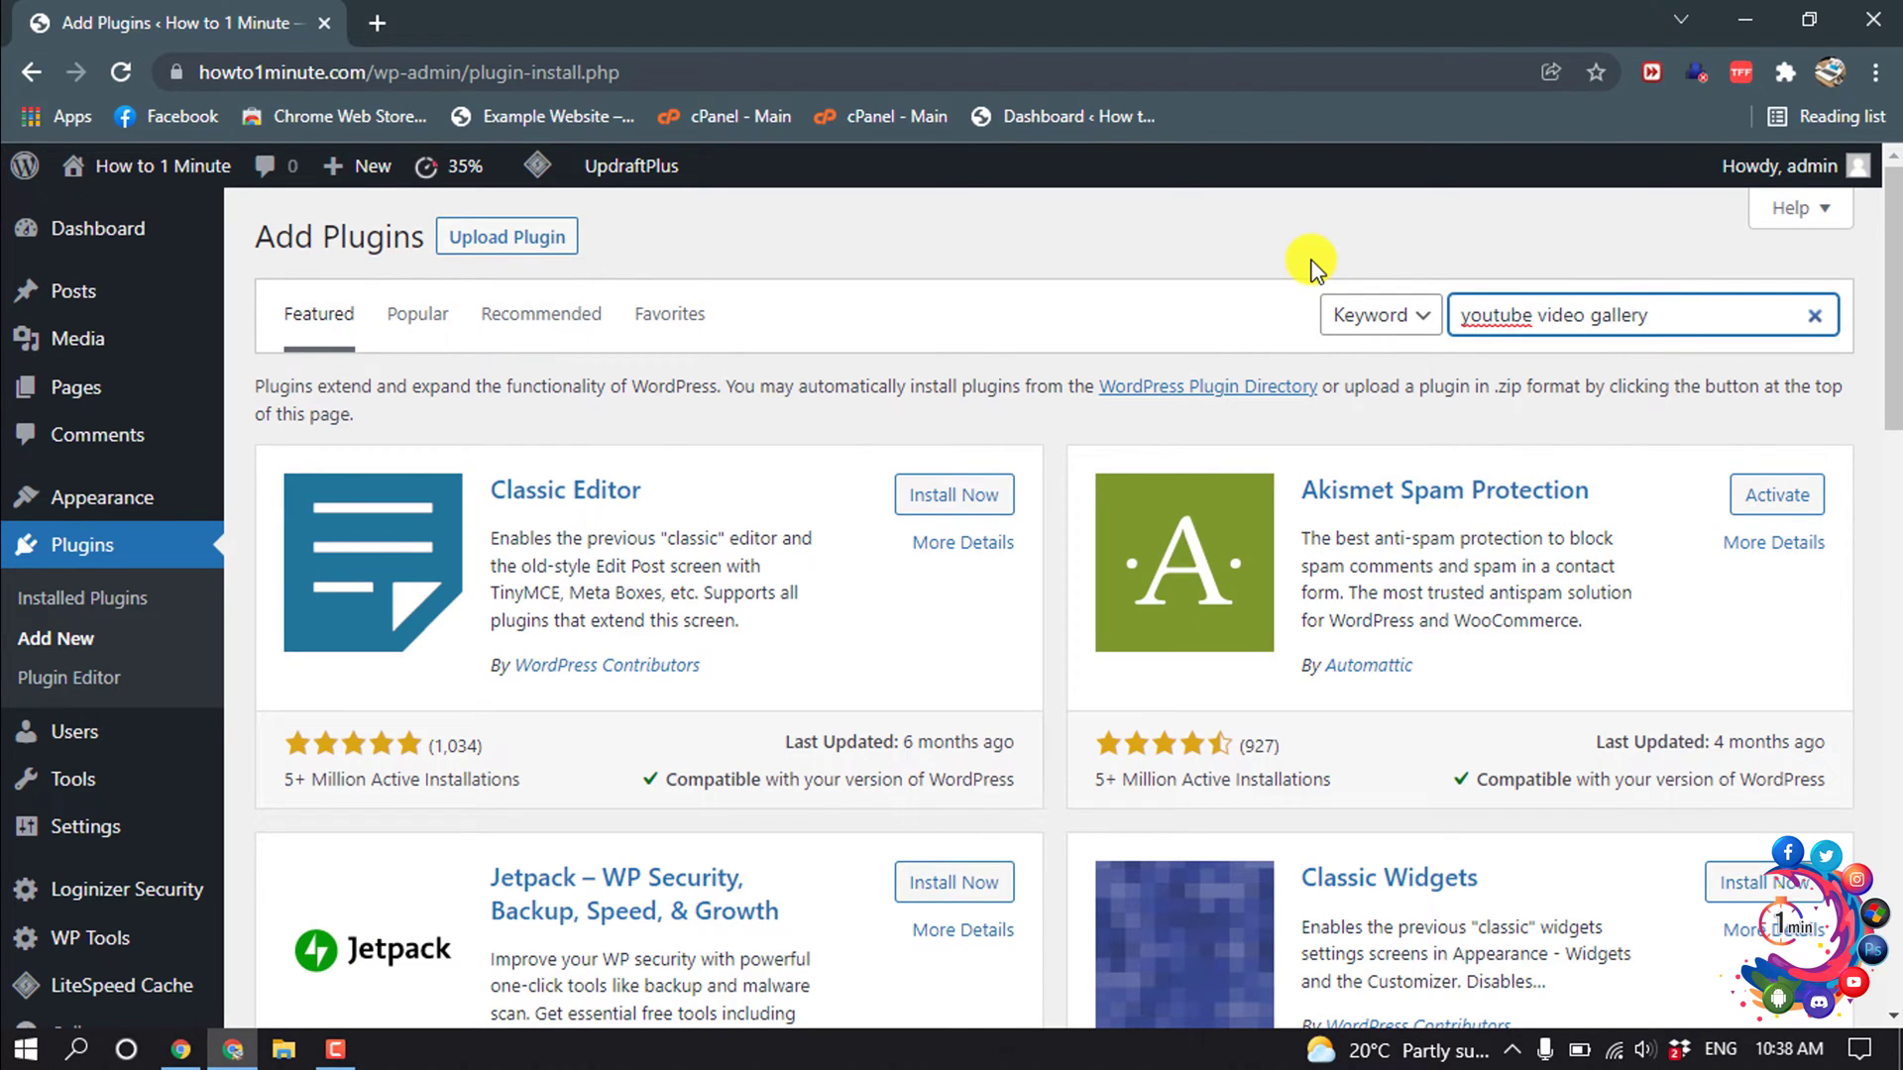
pyautogui.write('ube video gallery')
pyautogui.press('Return')
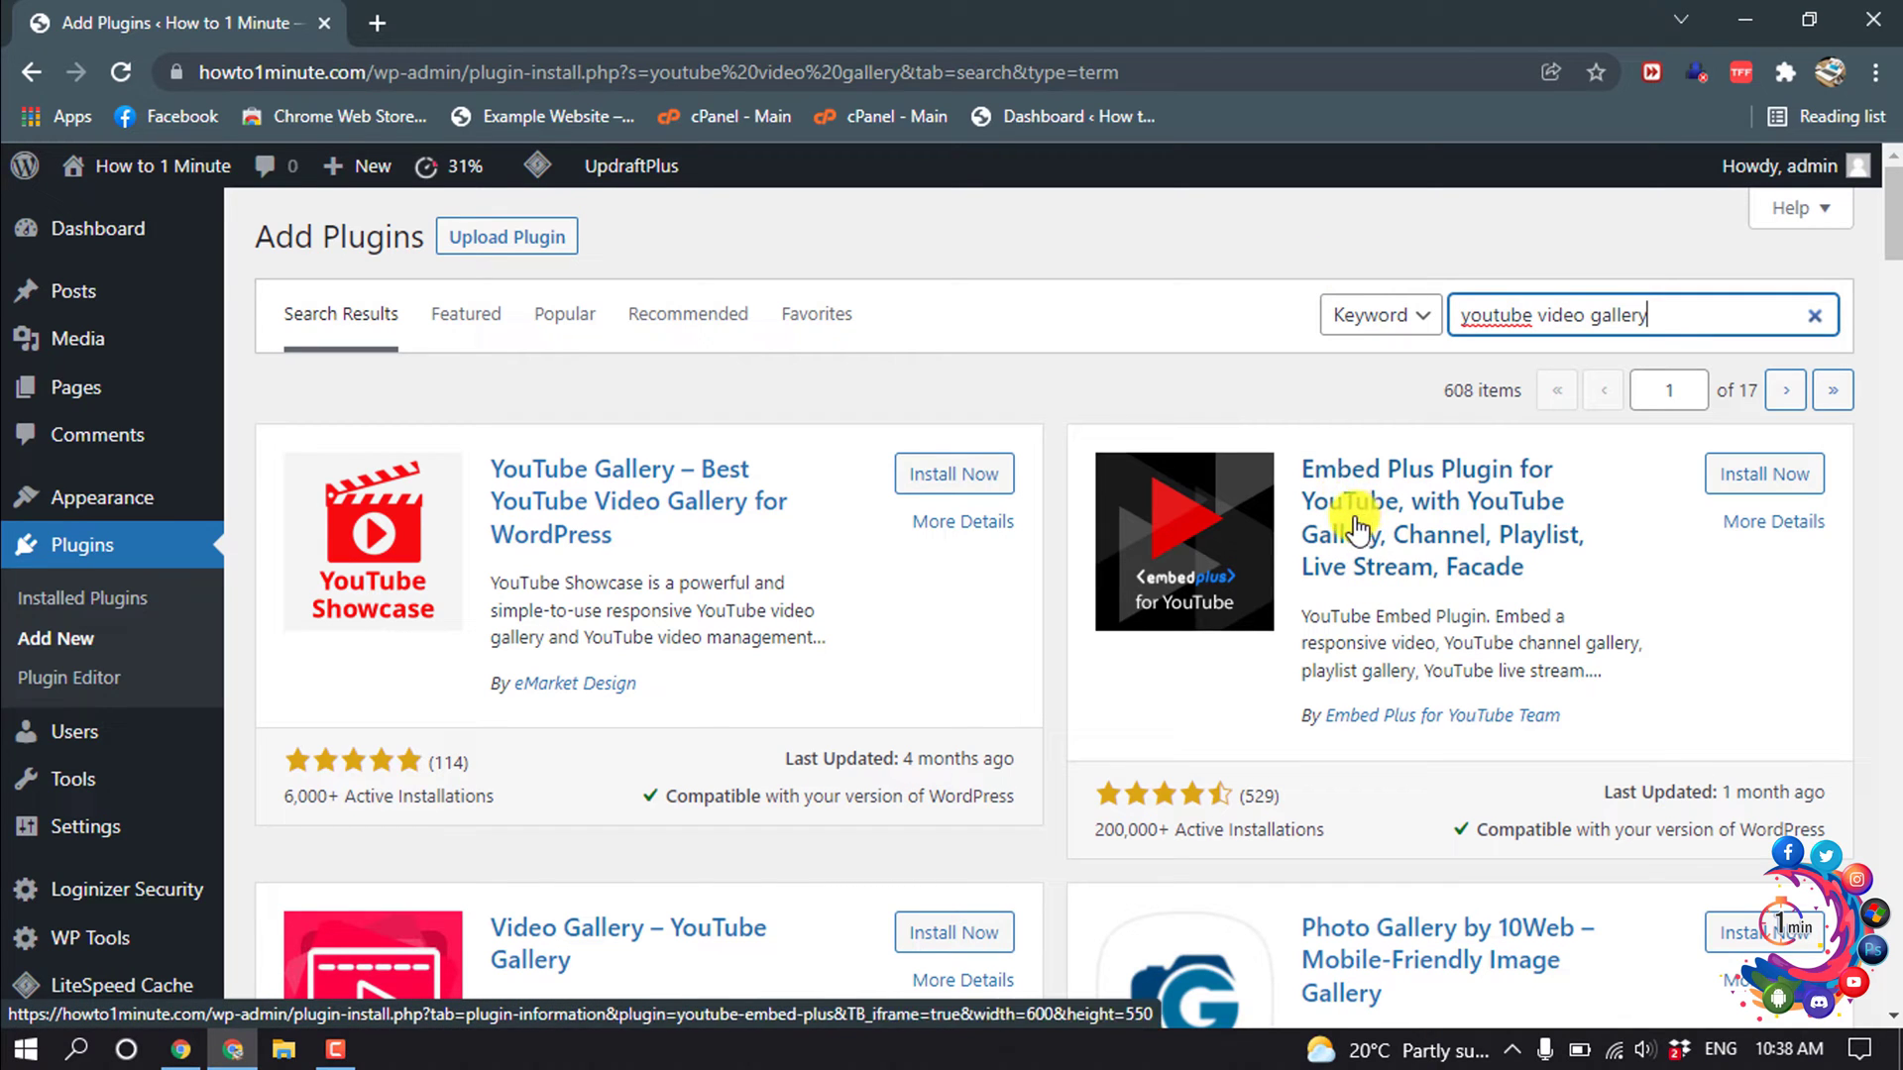
pyautogui.click(1784, 480)
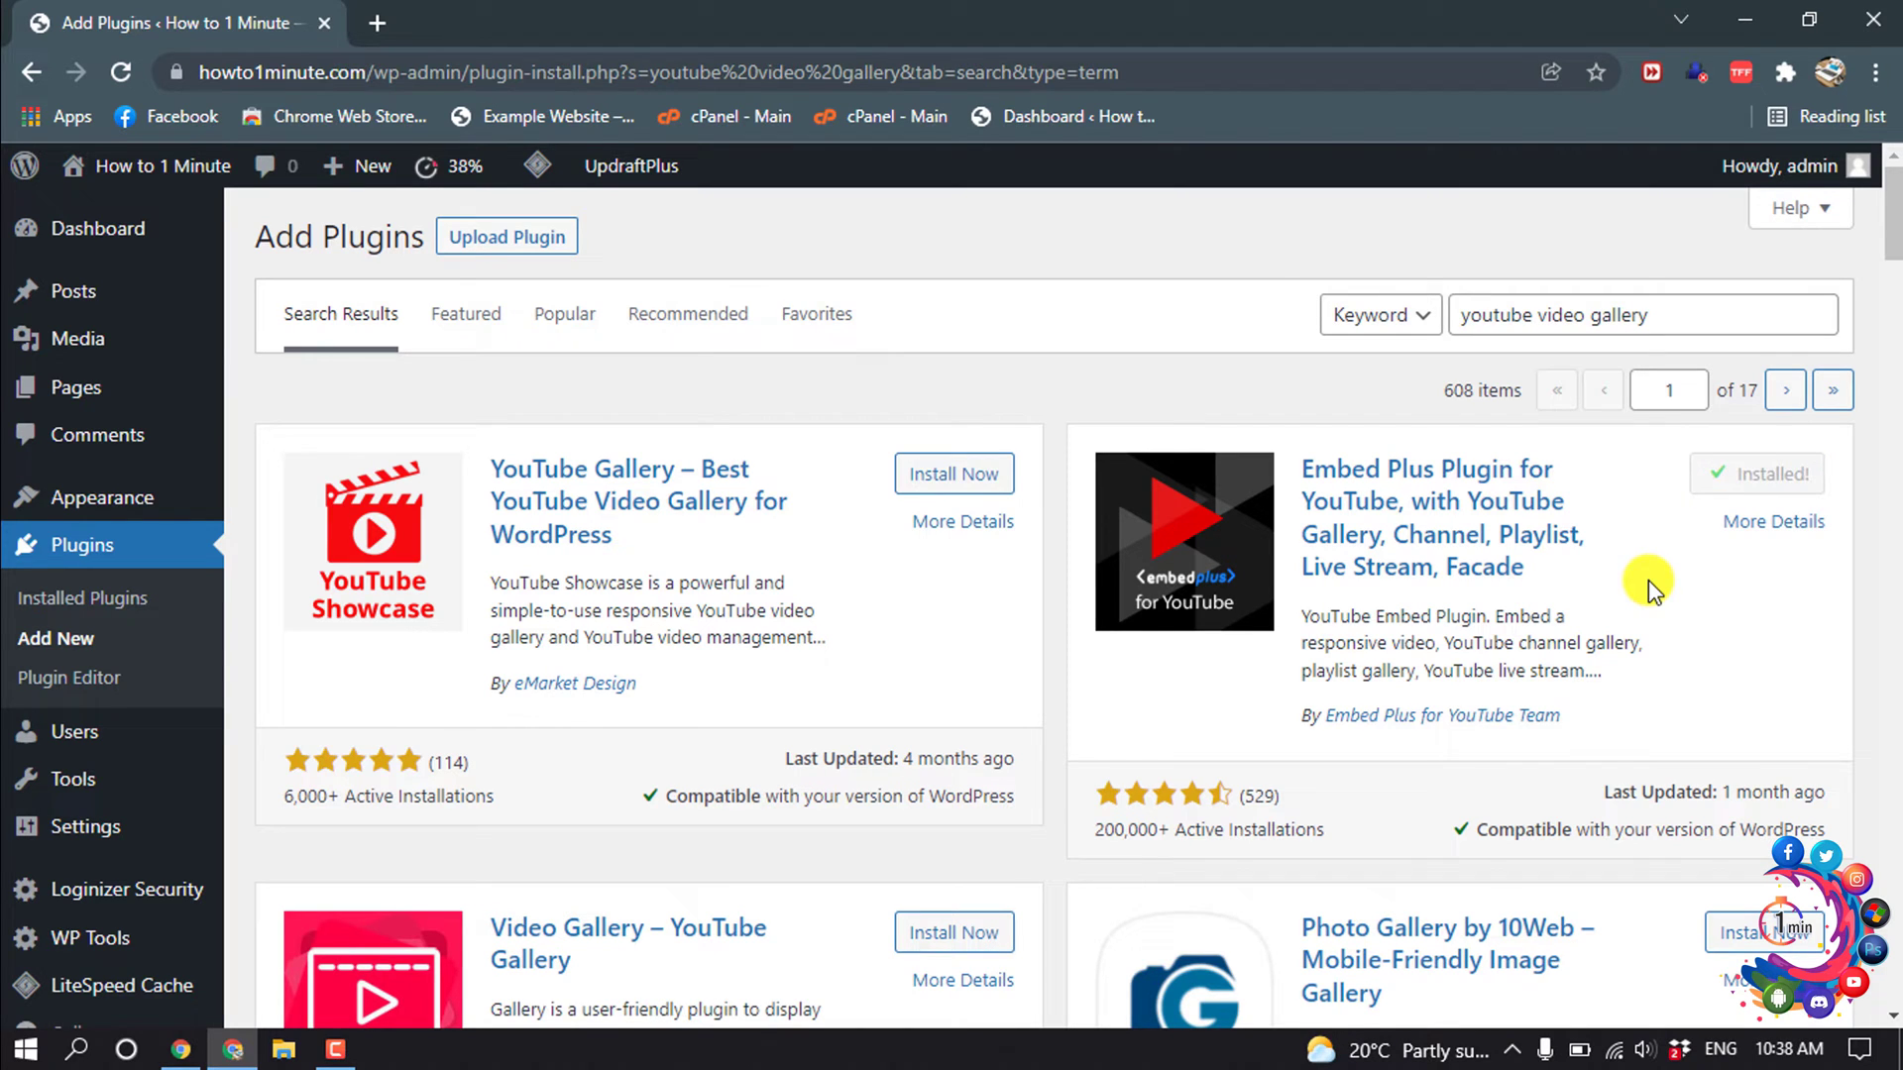
# Activate Embed Plus and bring up its YouTube Free settings page.
pyautogui.click(1784, 483)
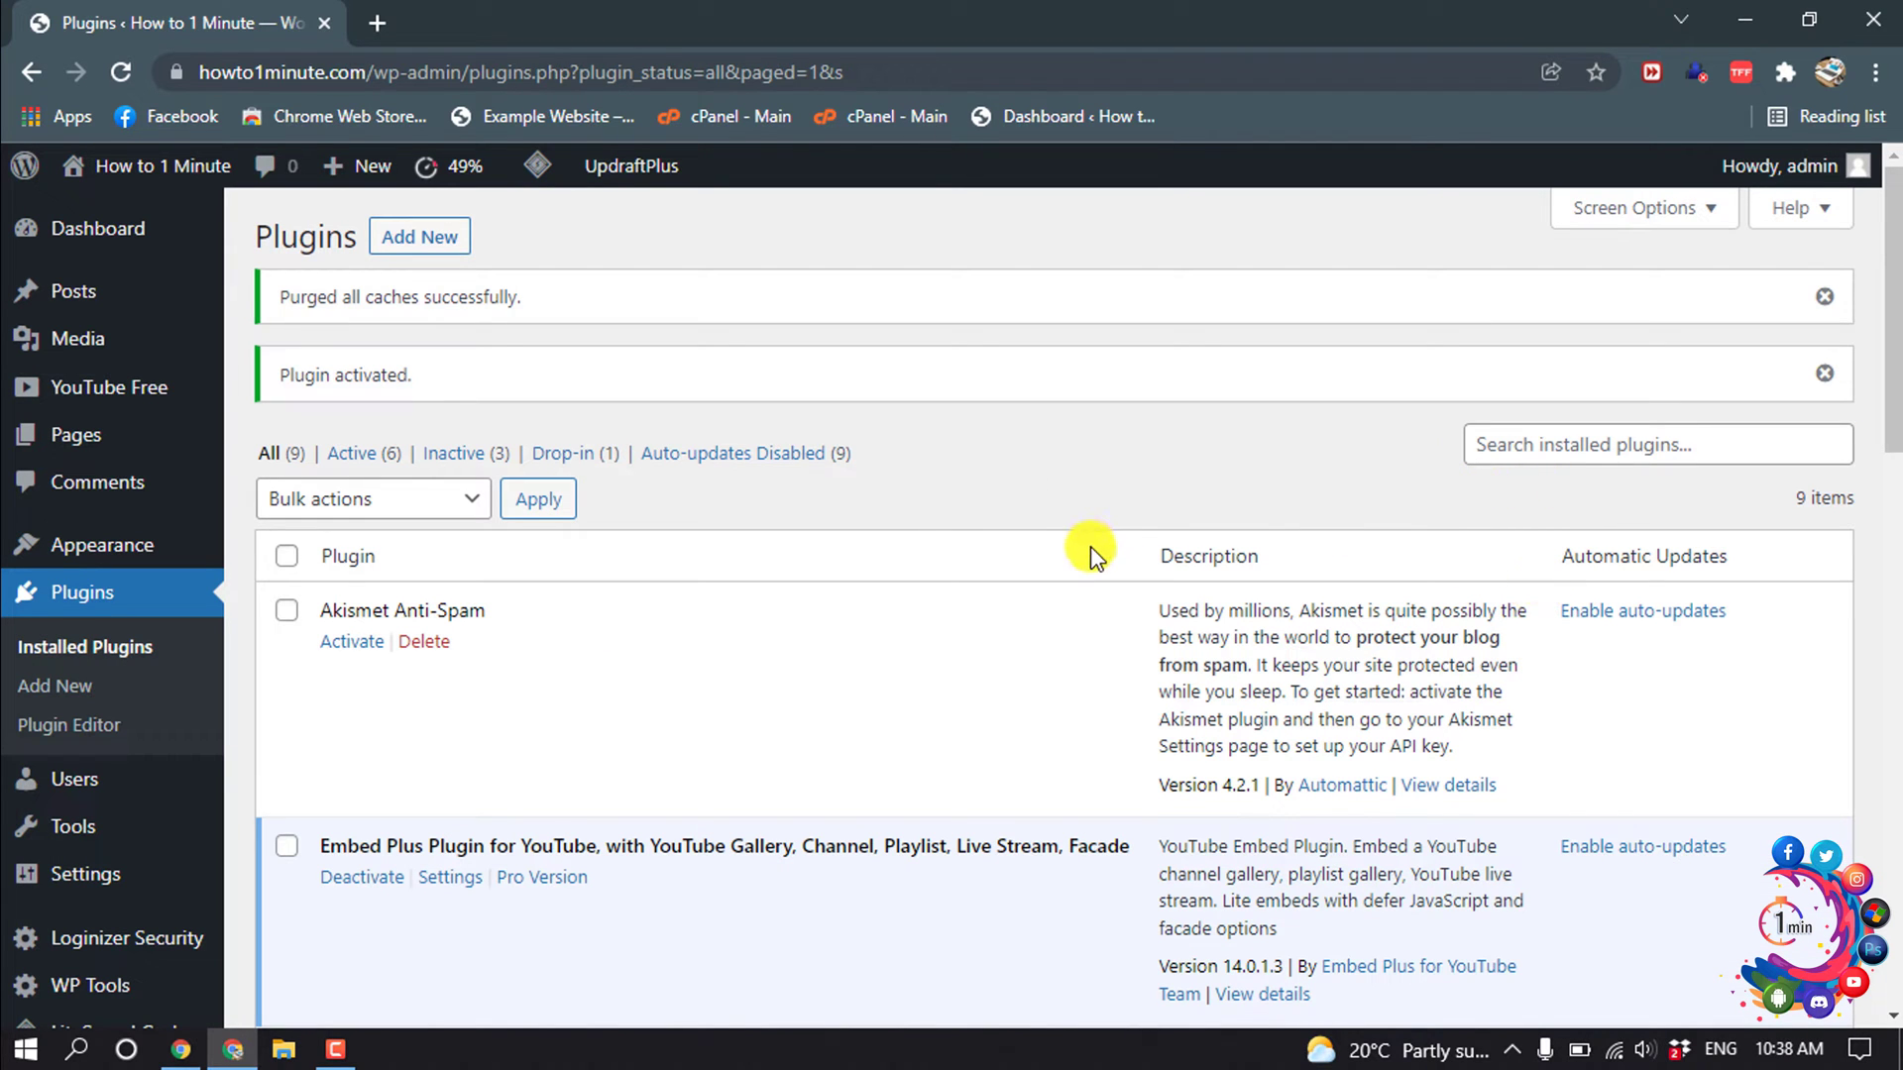
pyautogui.click(127, 395)
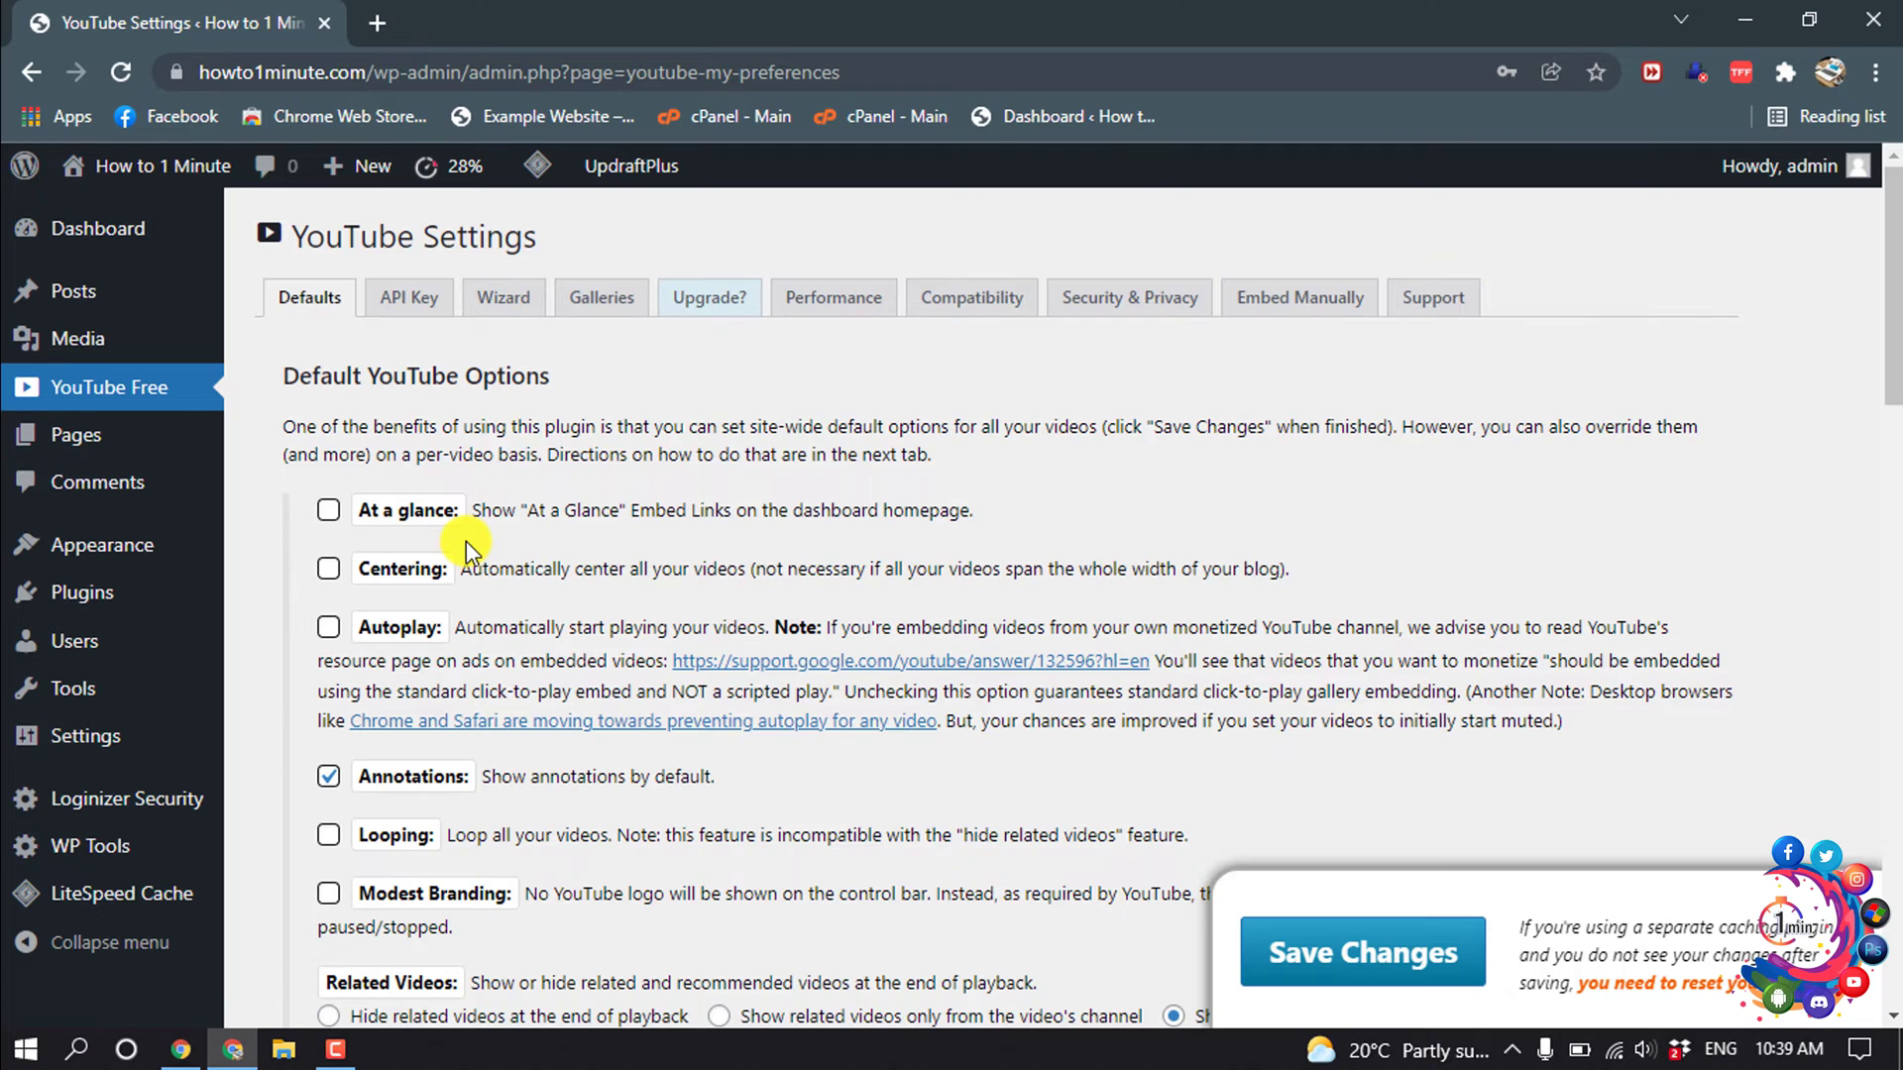
# Enable Show Fullscreen Button and Responsive Video Sizing in the YouTube defaults.
pyautogui.scroll(-1, 466, 541)
pyautogui.scroll(-1, 458, 563)
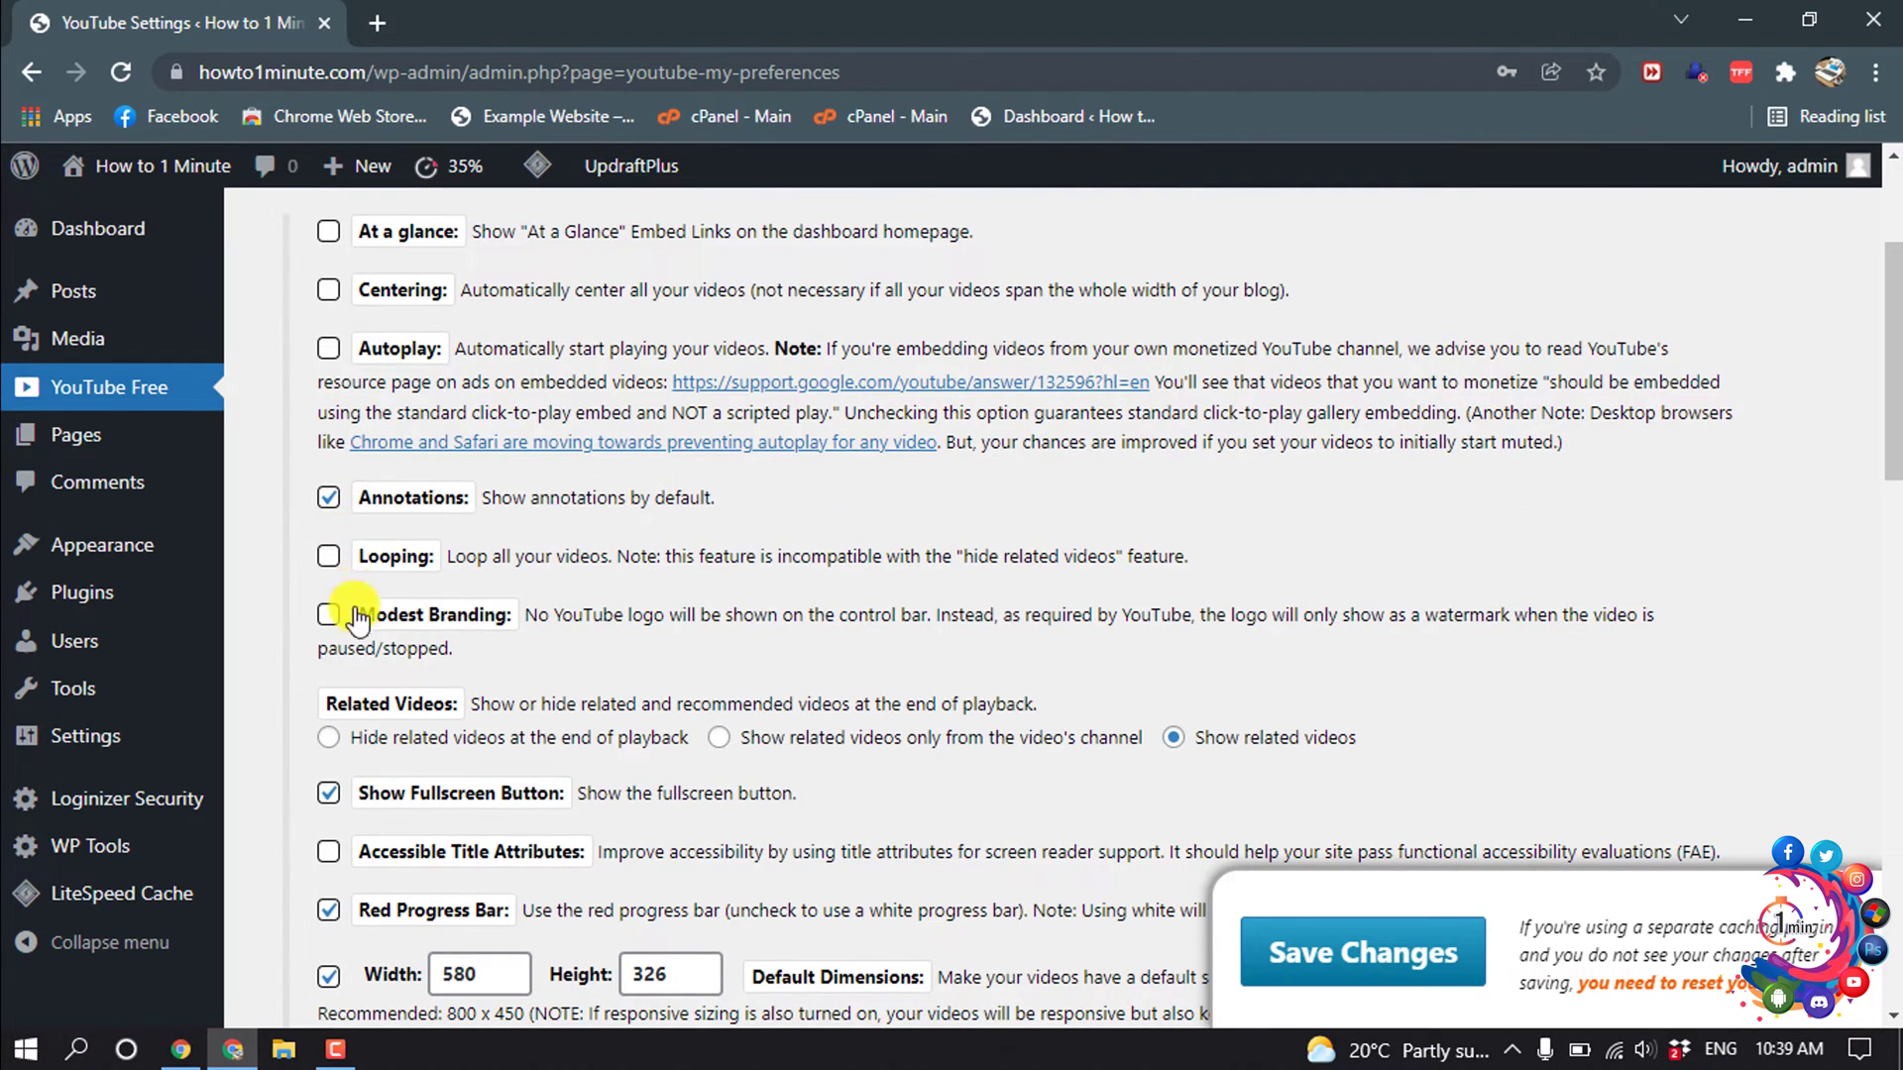
pyautogui.scroll(-1, 325, 644)
pyautogui.click(330, 658)
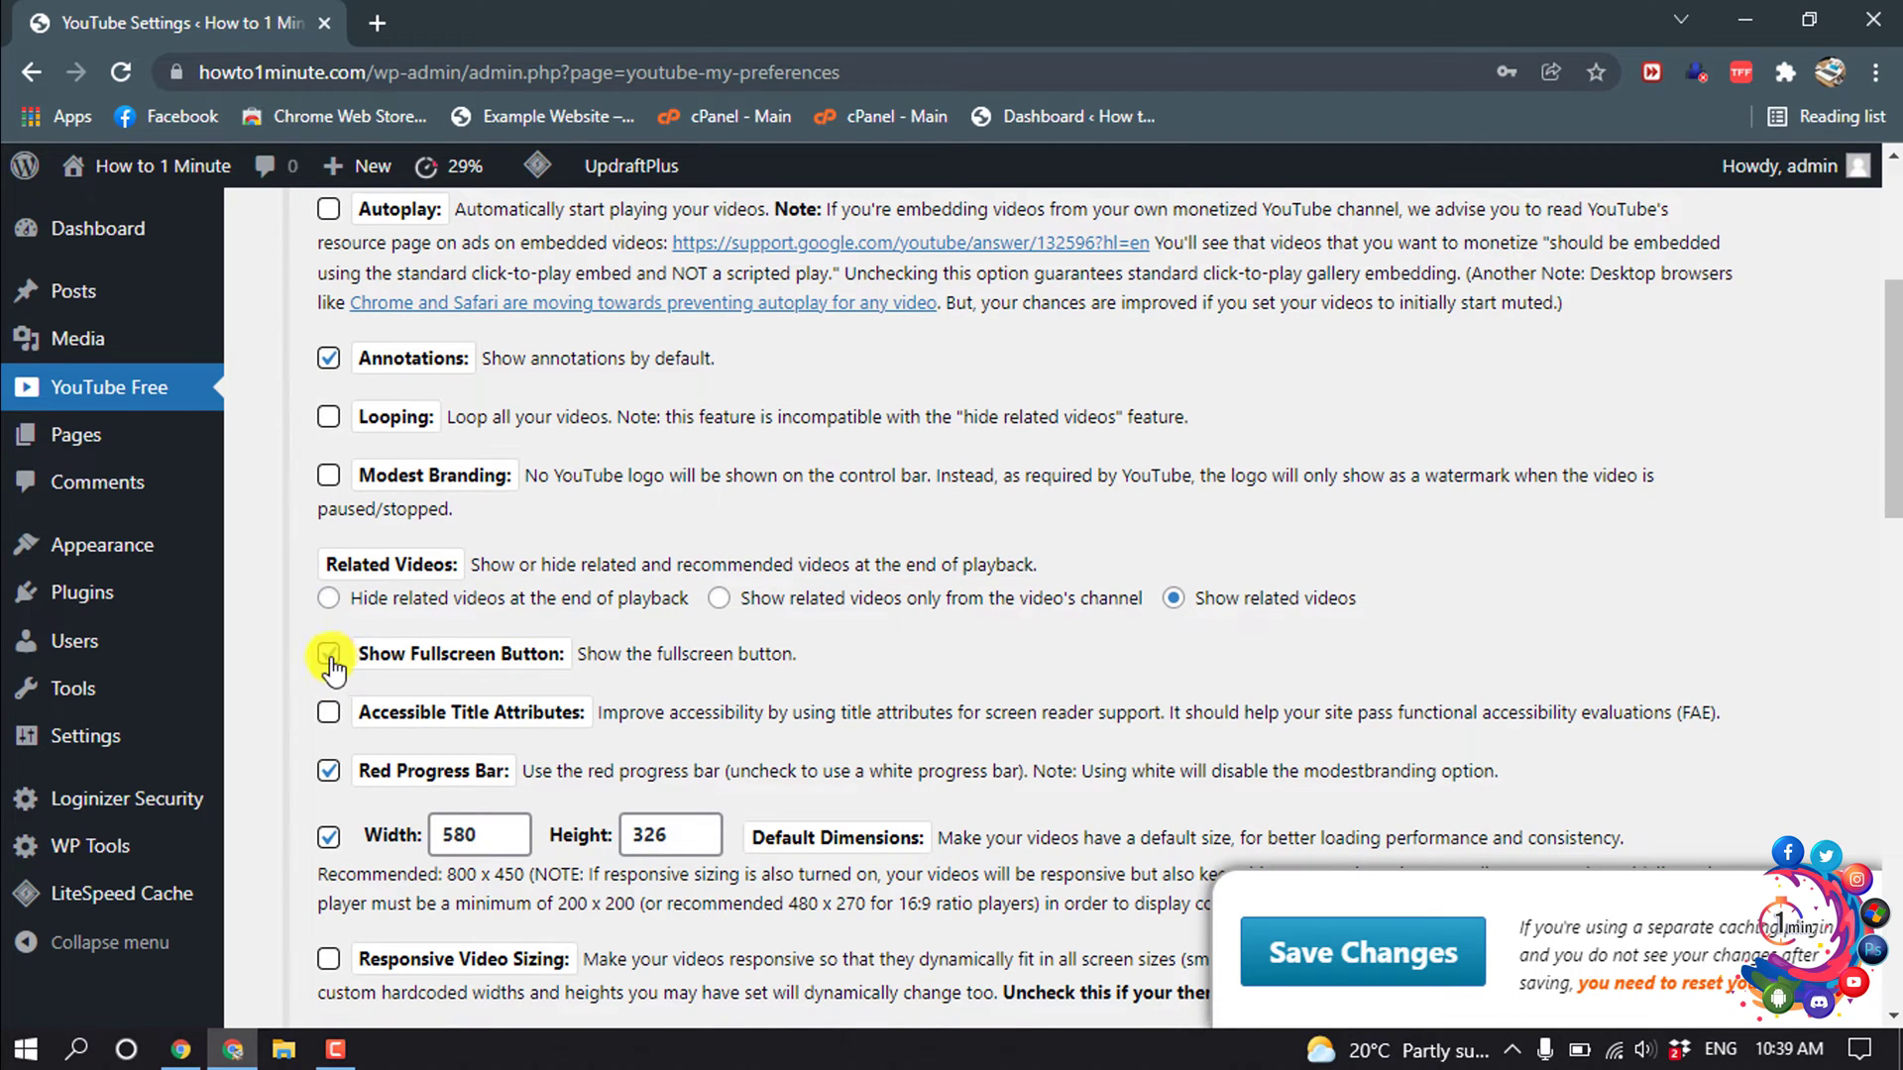
pyautogui.scroll(-2, 327, 694)
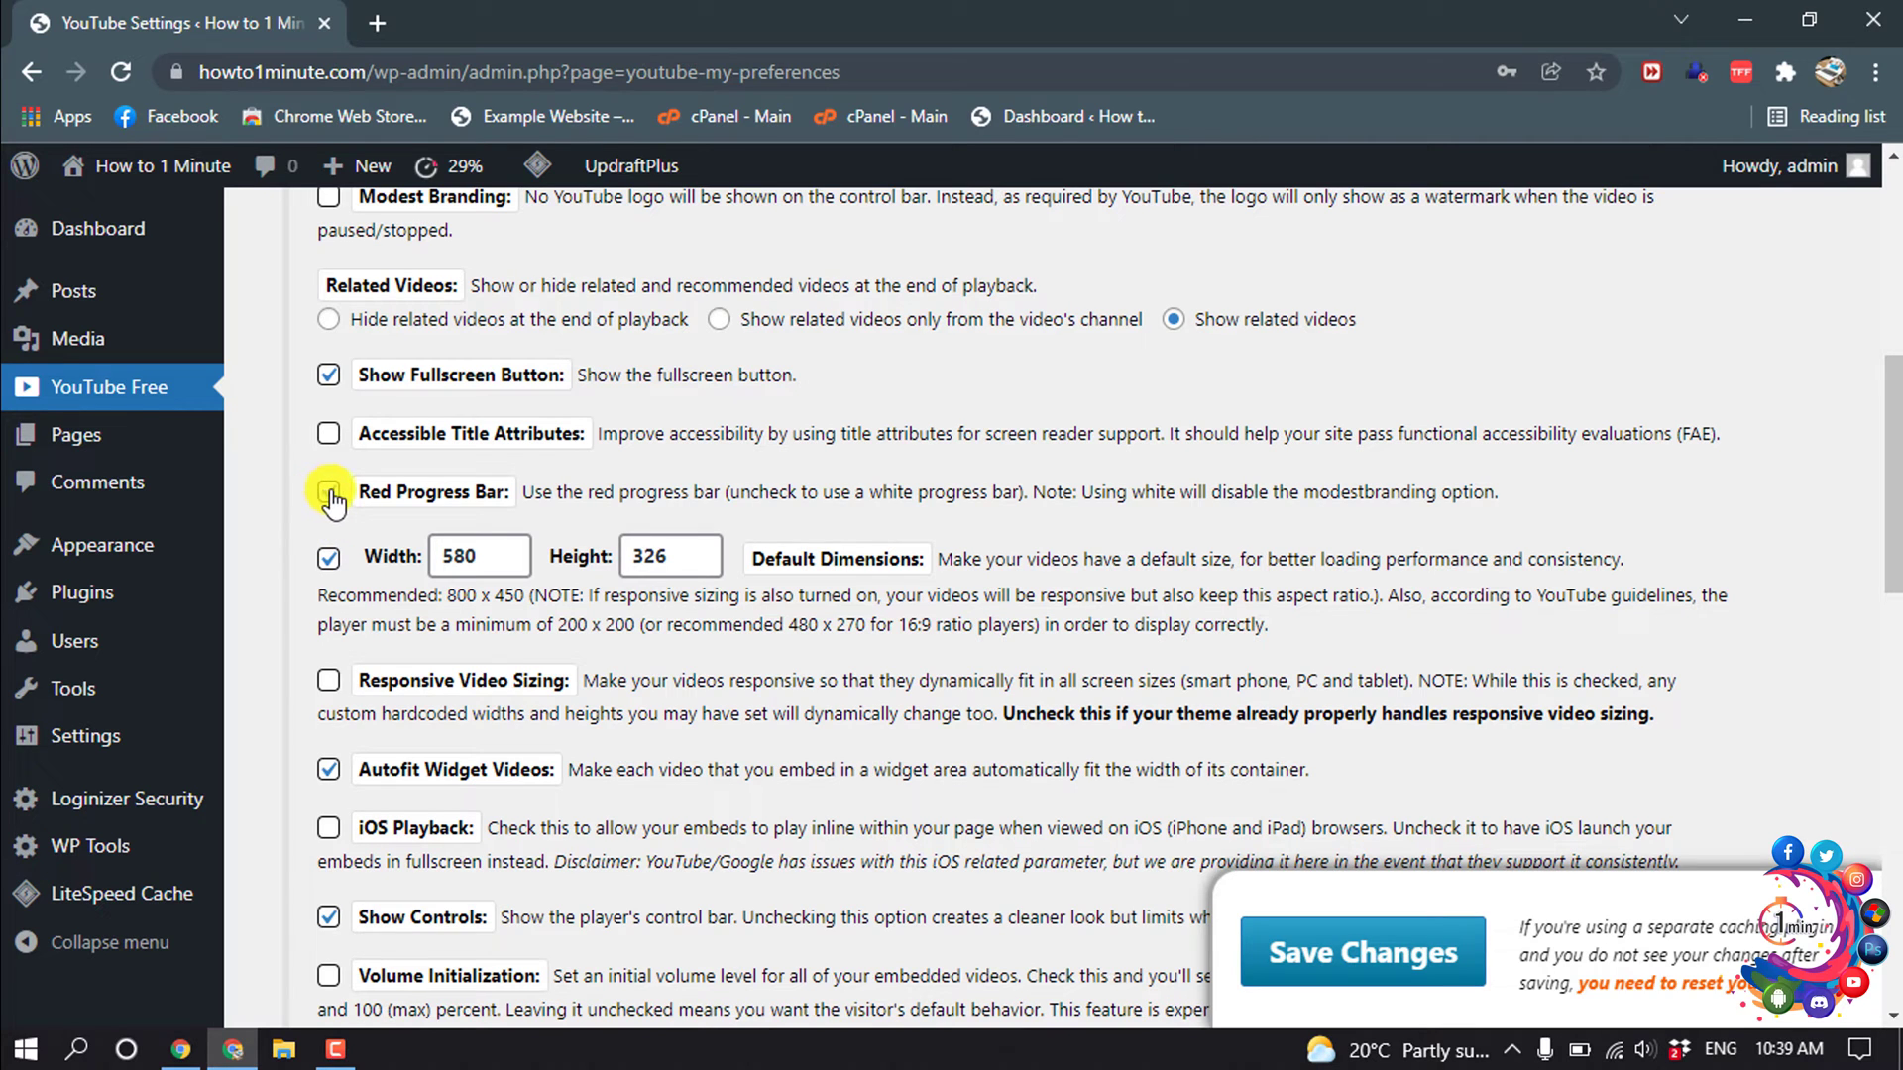
pyautogui.click(333, 690)
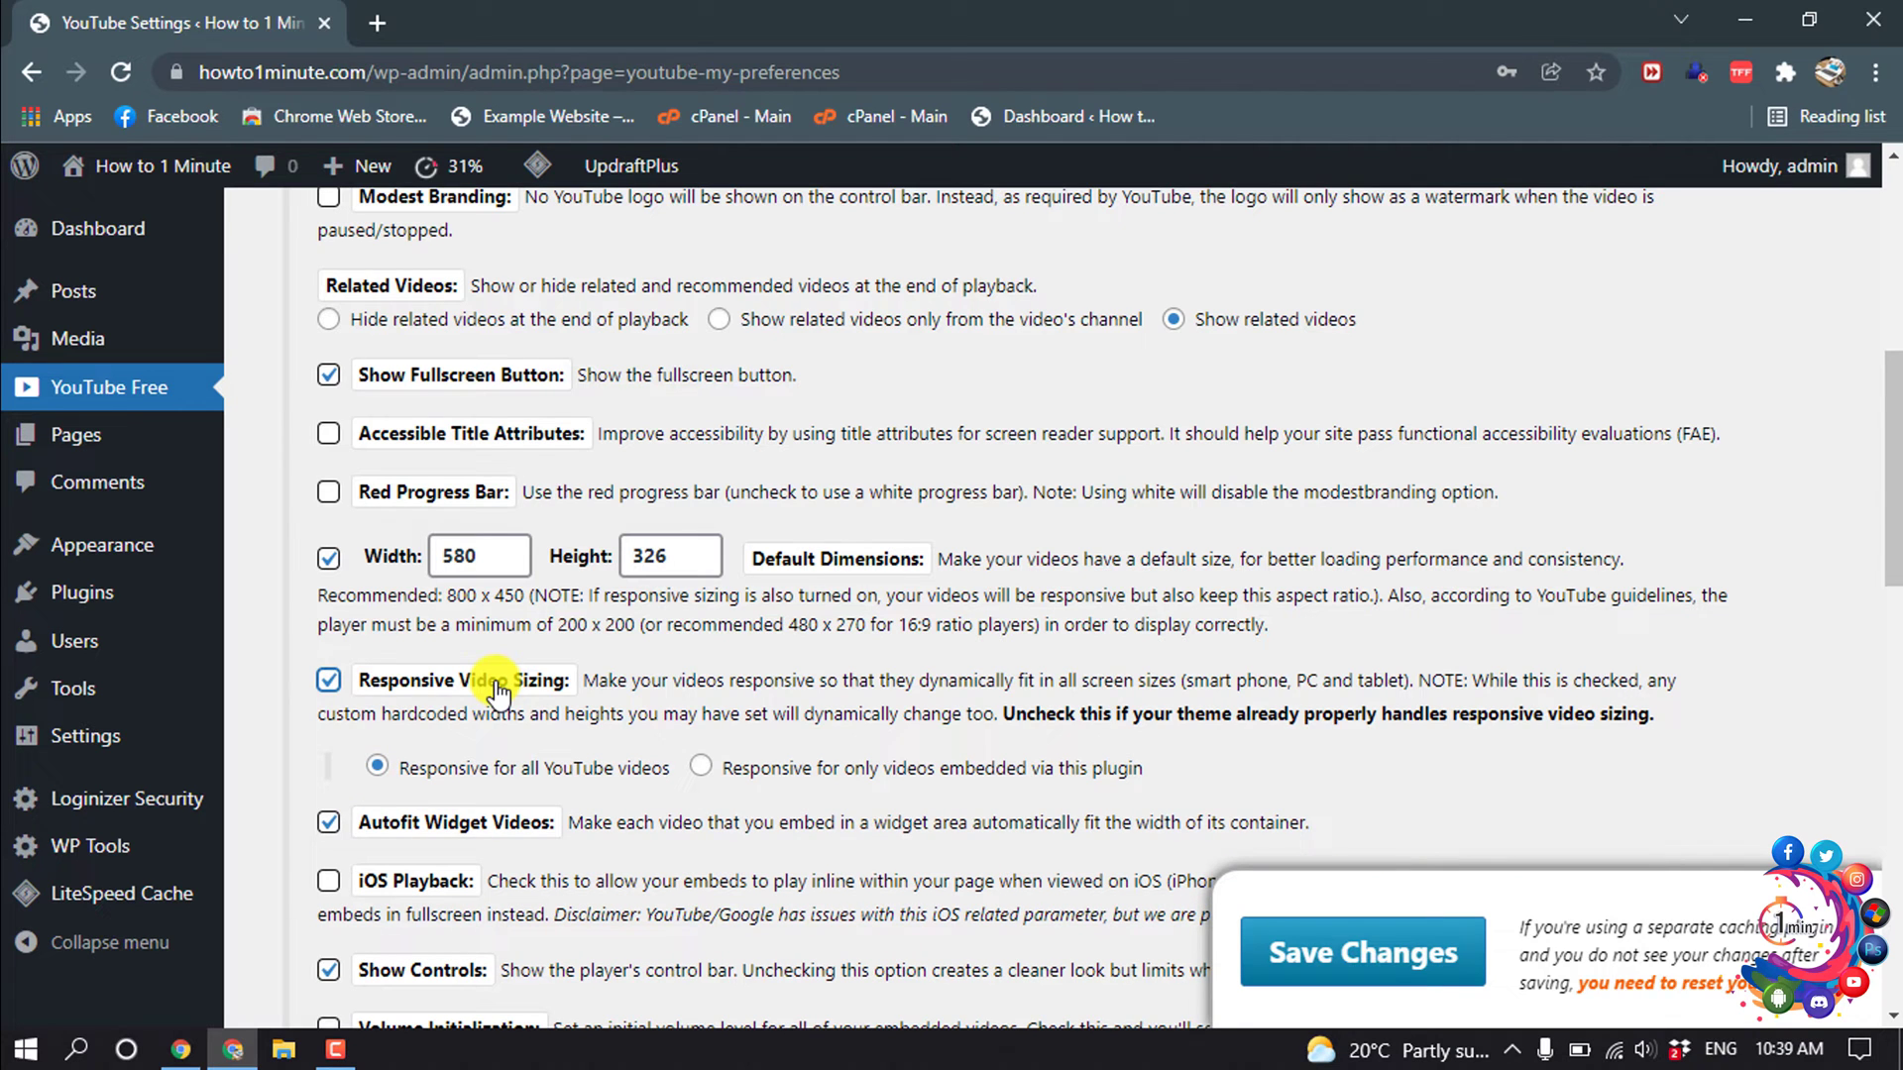
# Turn off Autofit Widget Videos, enable Volume Initialization, and save the defaults.
pyautogui.scroll(-4, 495, 694)
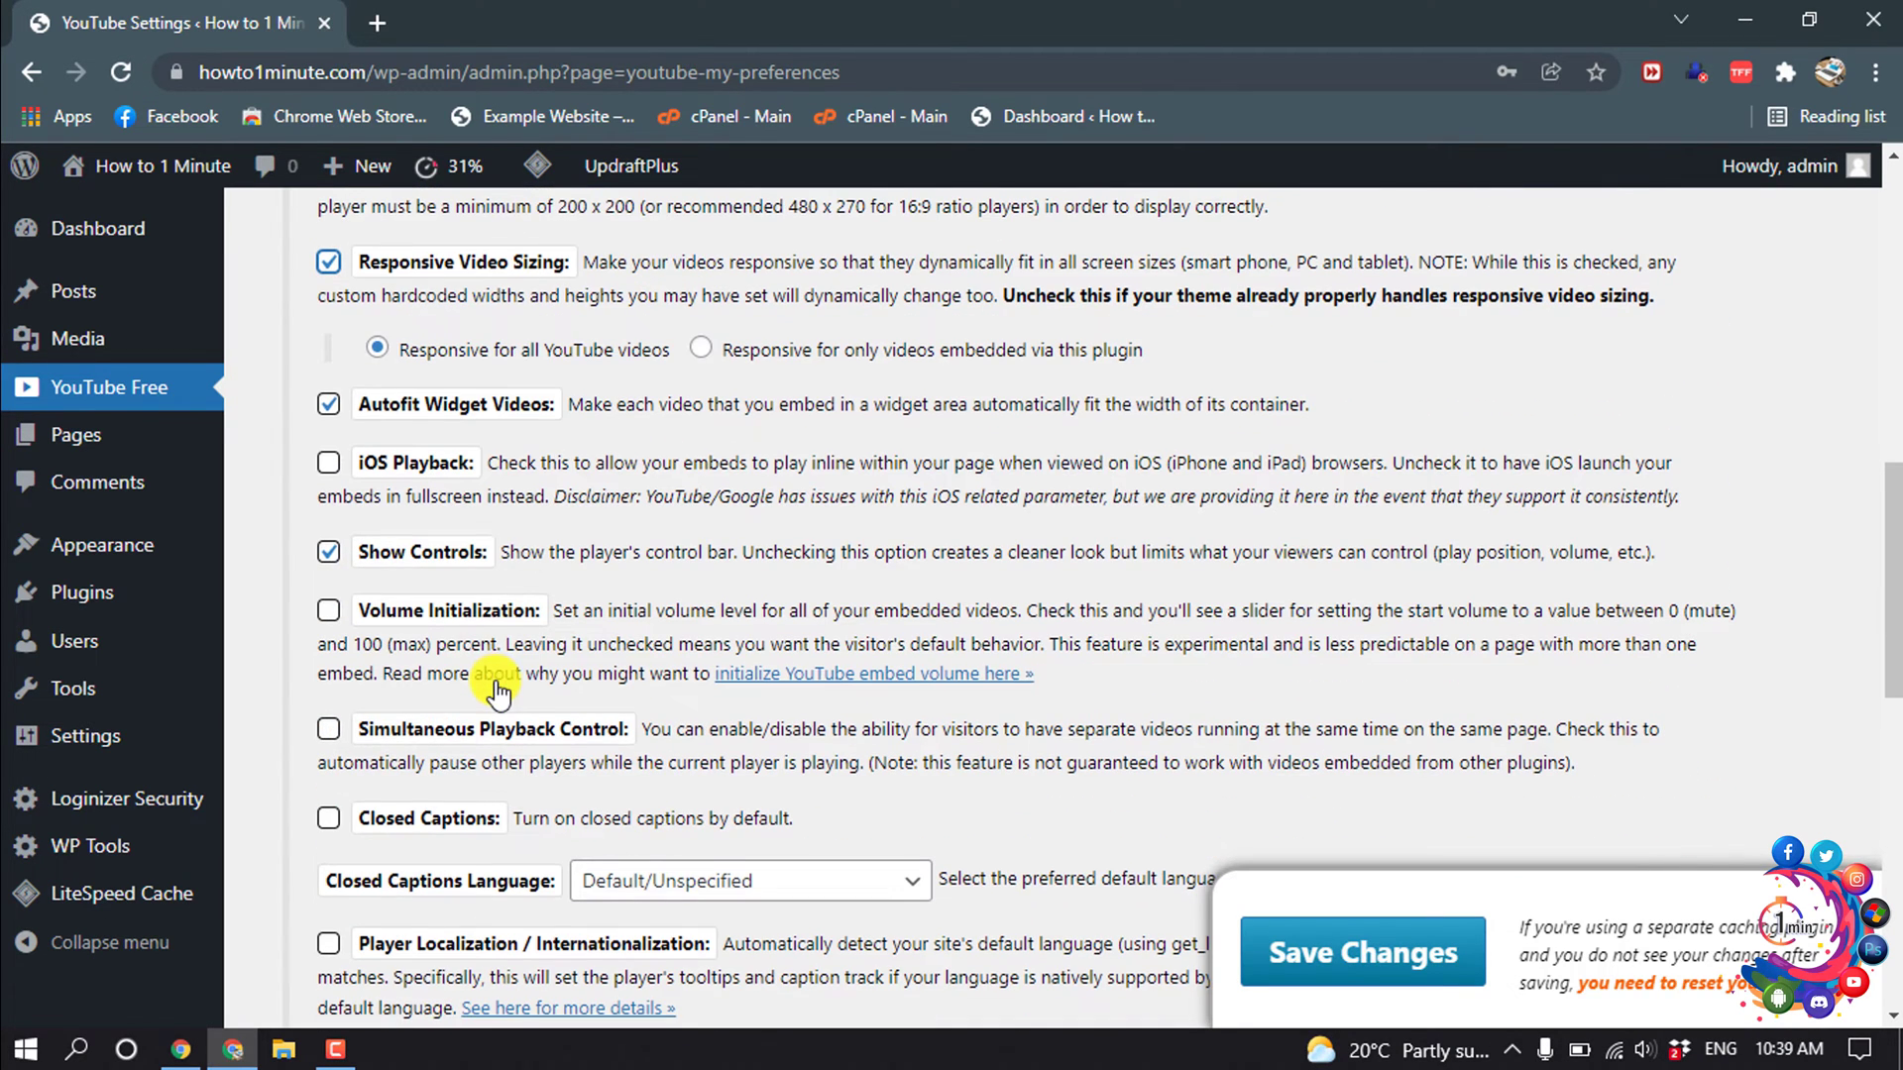
pyautogui.click(330, 407)
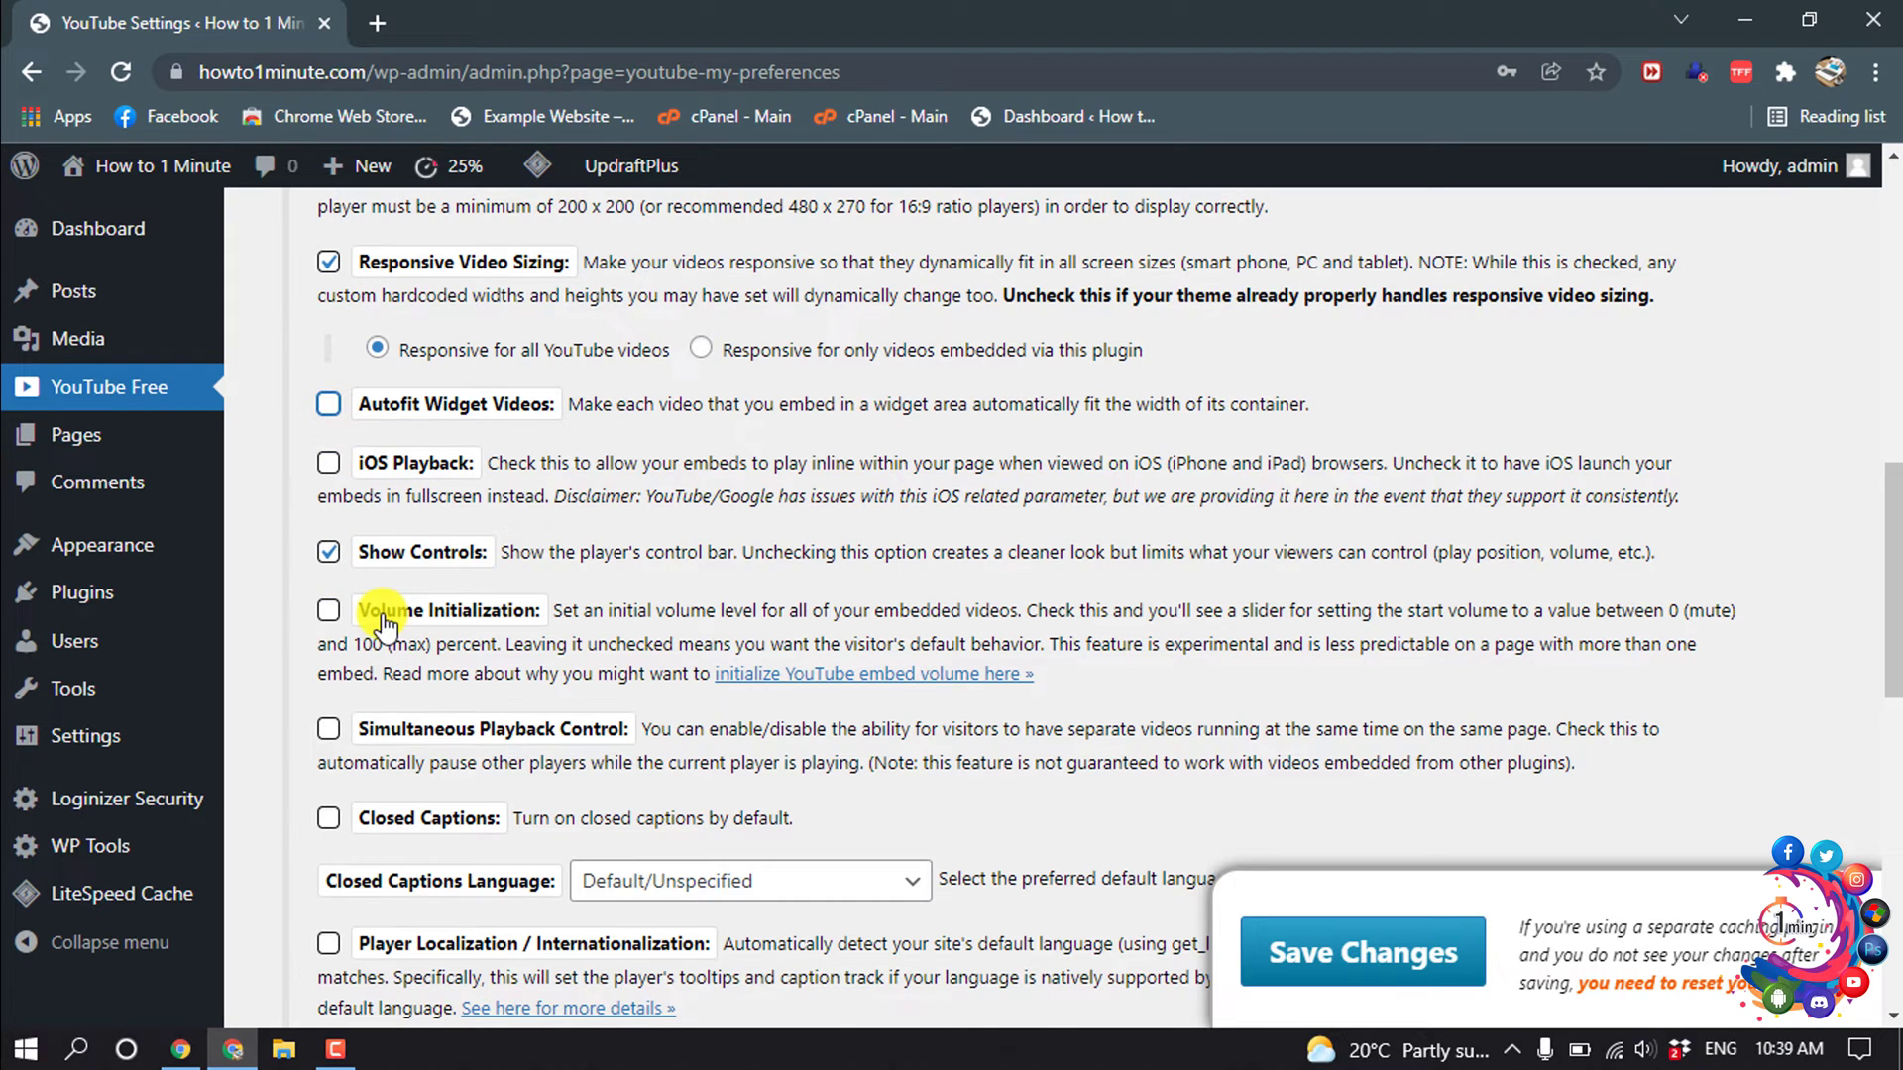
pyautogui.click(329, 609)
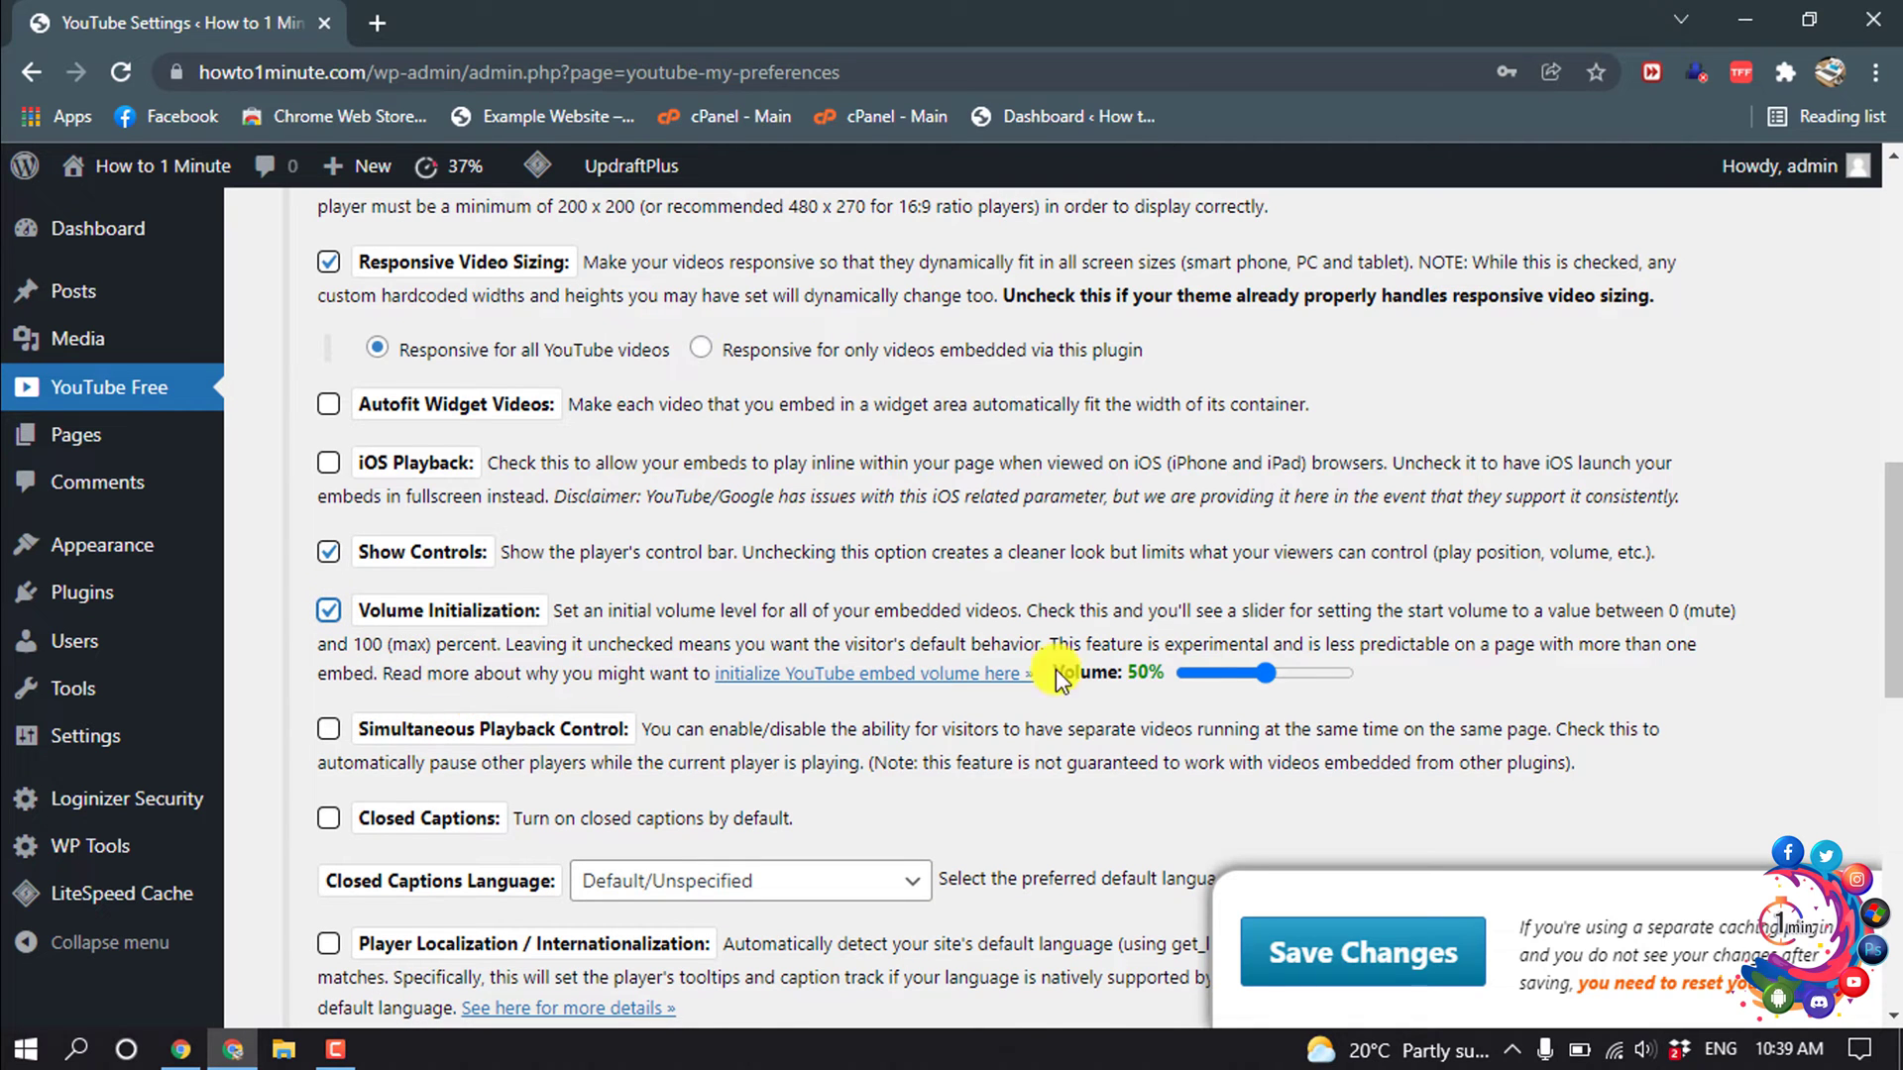
pyautogui.scroll(-1, 579, 574)
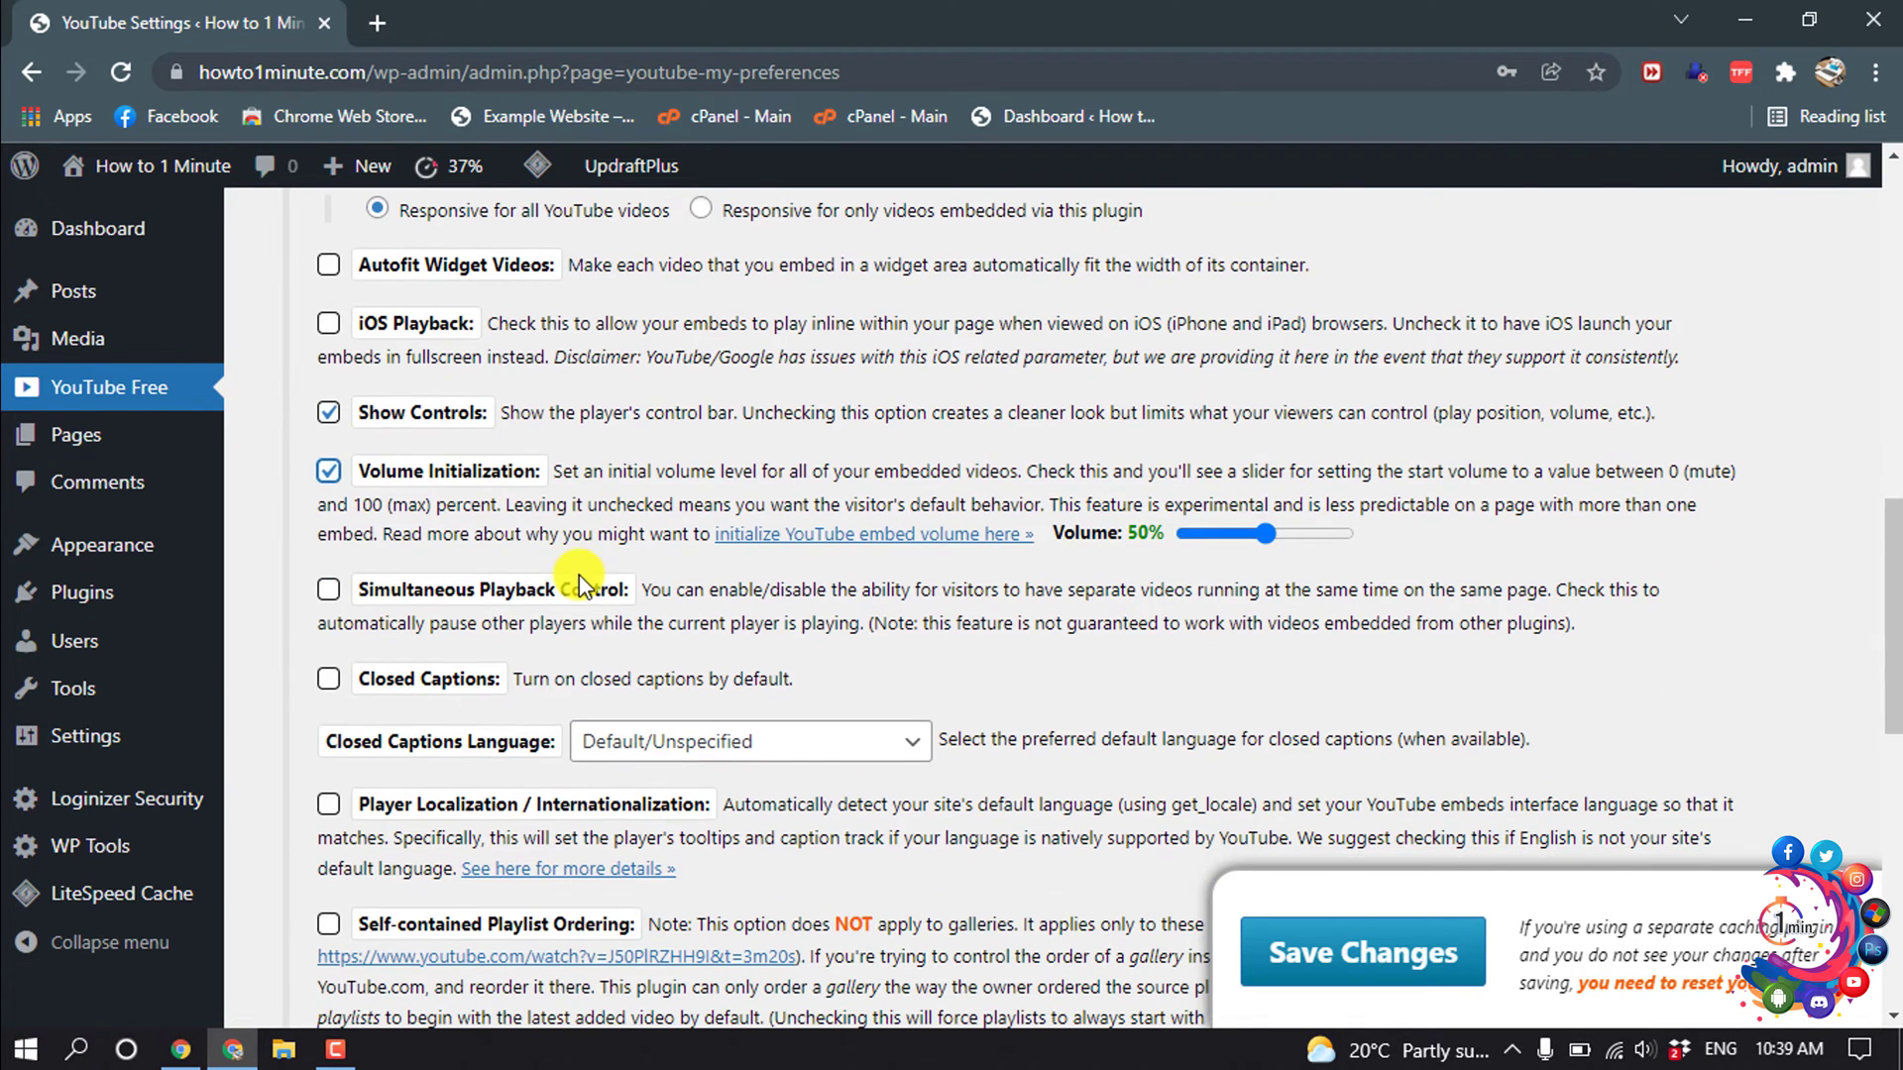
pyautogui.scroll(-10, 381, 628)
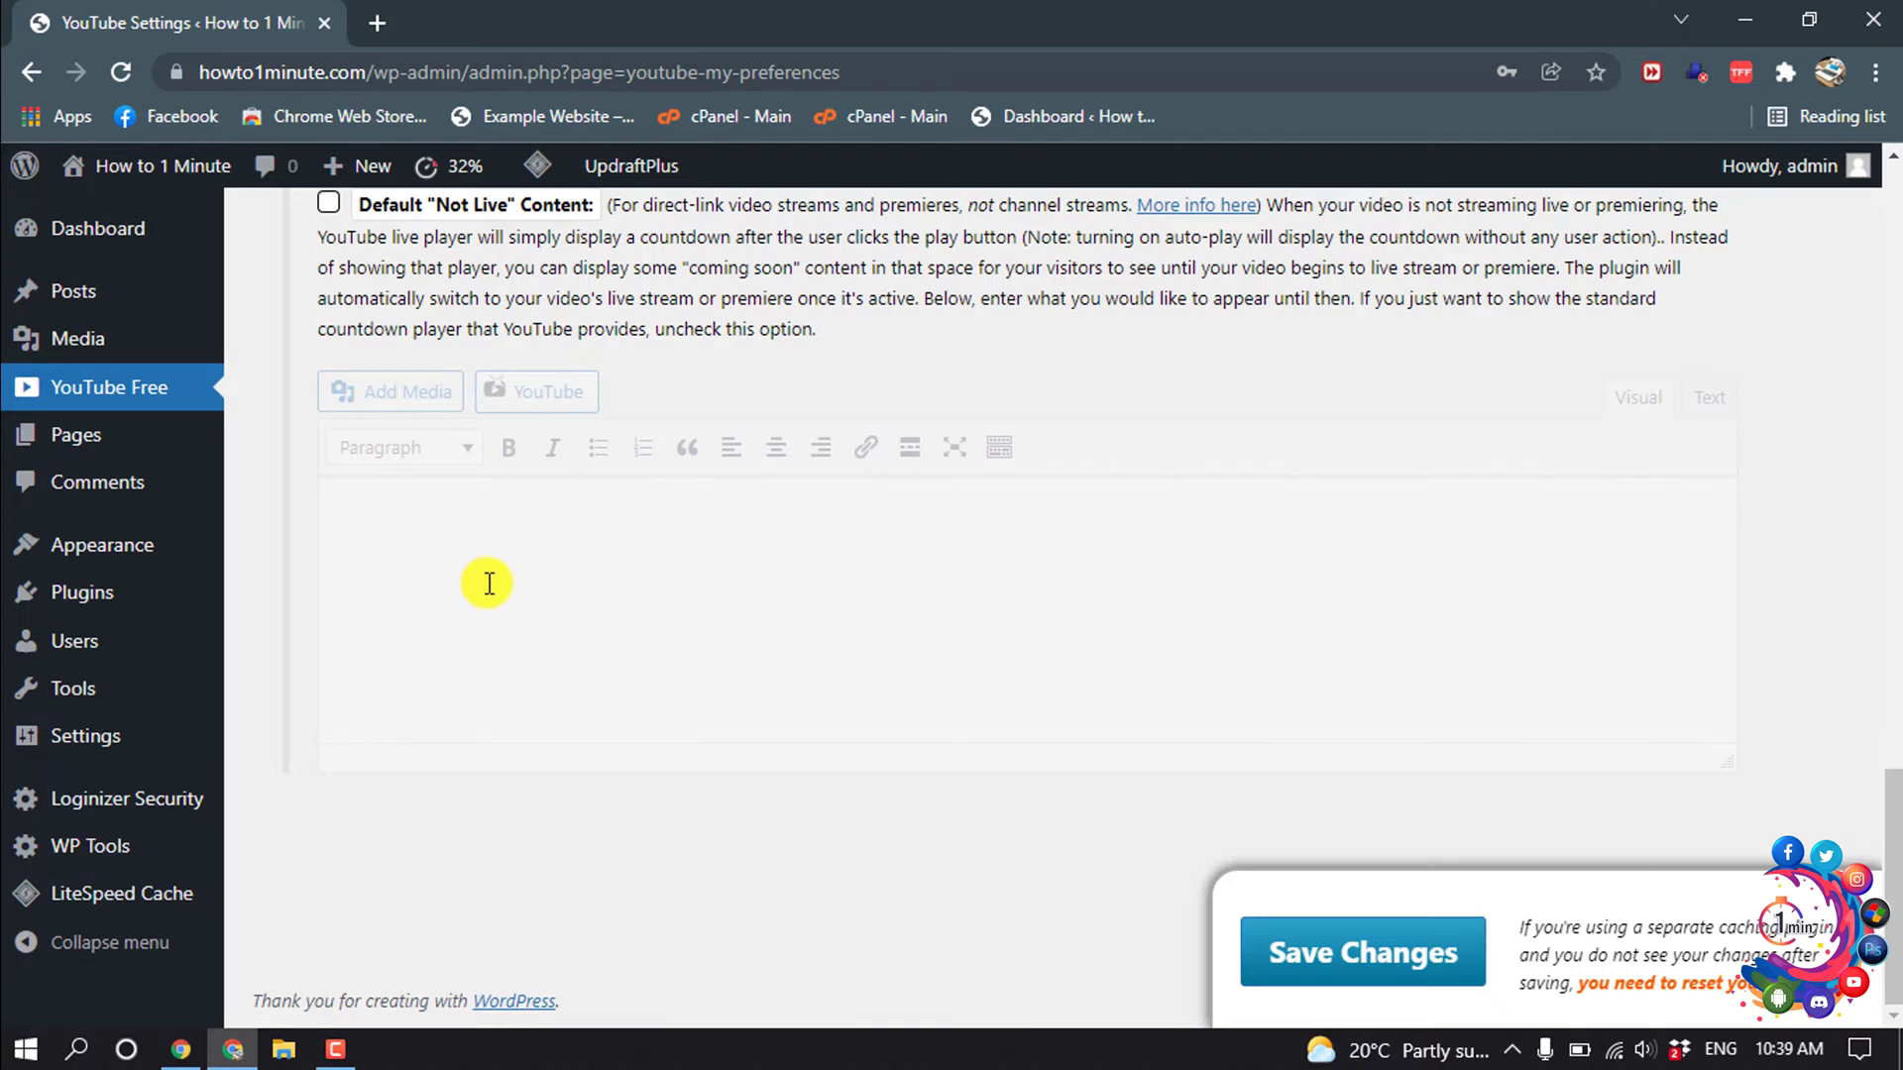
pyautogui.click(1346, 955)
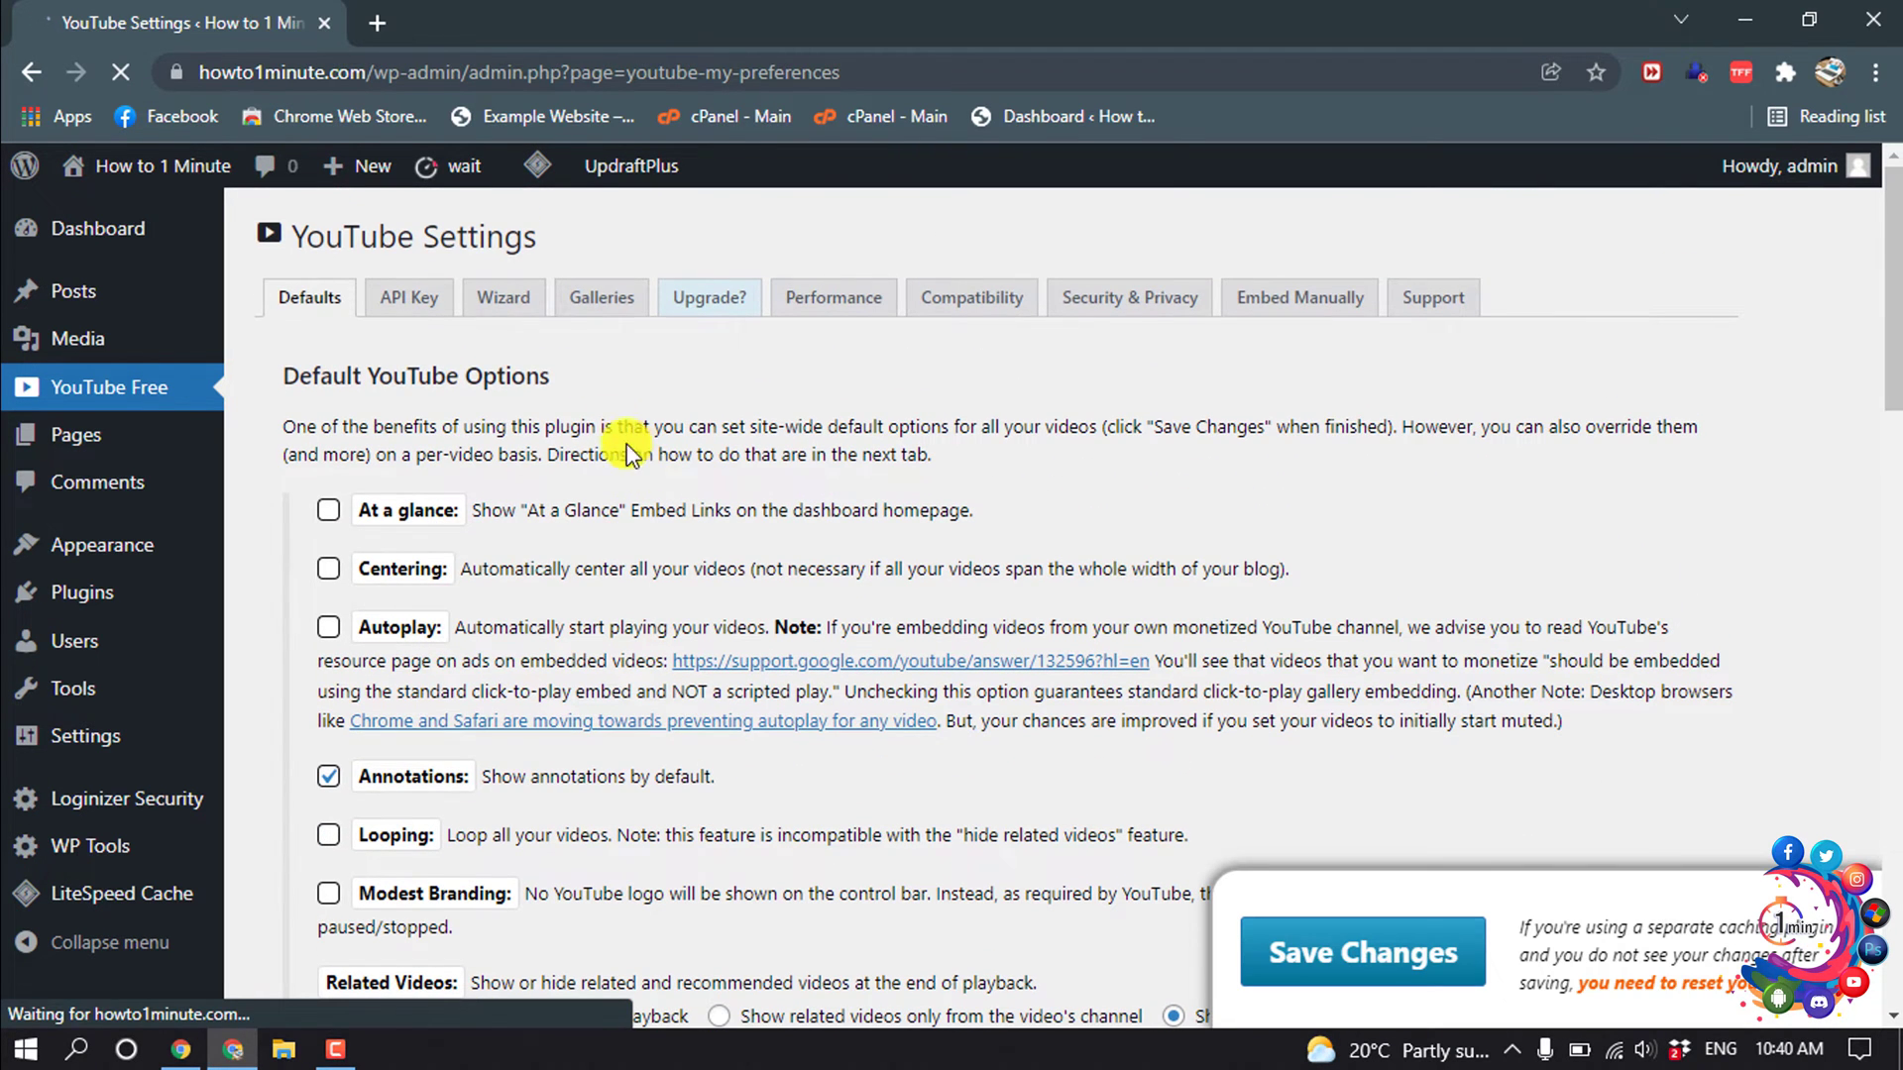
# Verify the YouTube API Key field on the API Key tab, save it, and dismiss the confirmation.
pyautogui.click(424, 315)
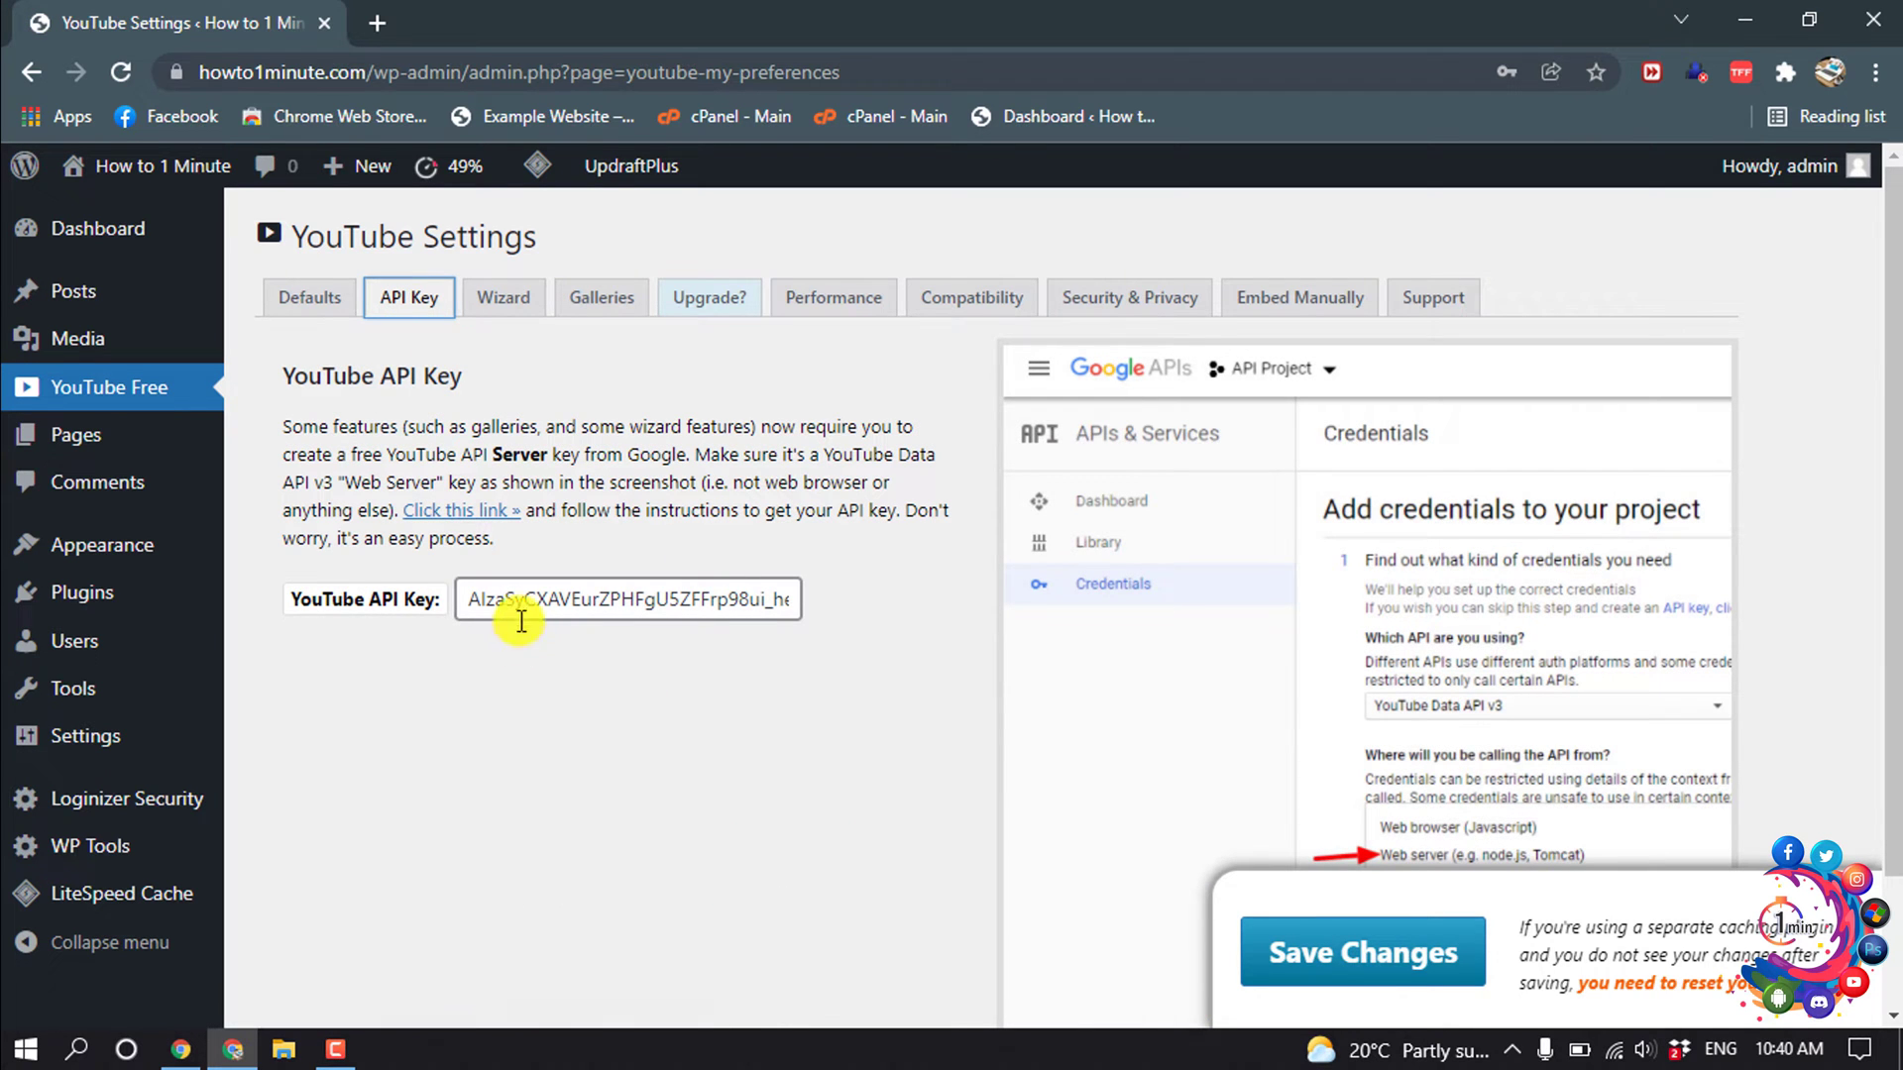
pyautogui.moveTo(520, 621); pyautogui.dragTo(762, 606)
pyautogui.click(728, 621)
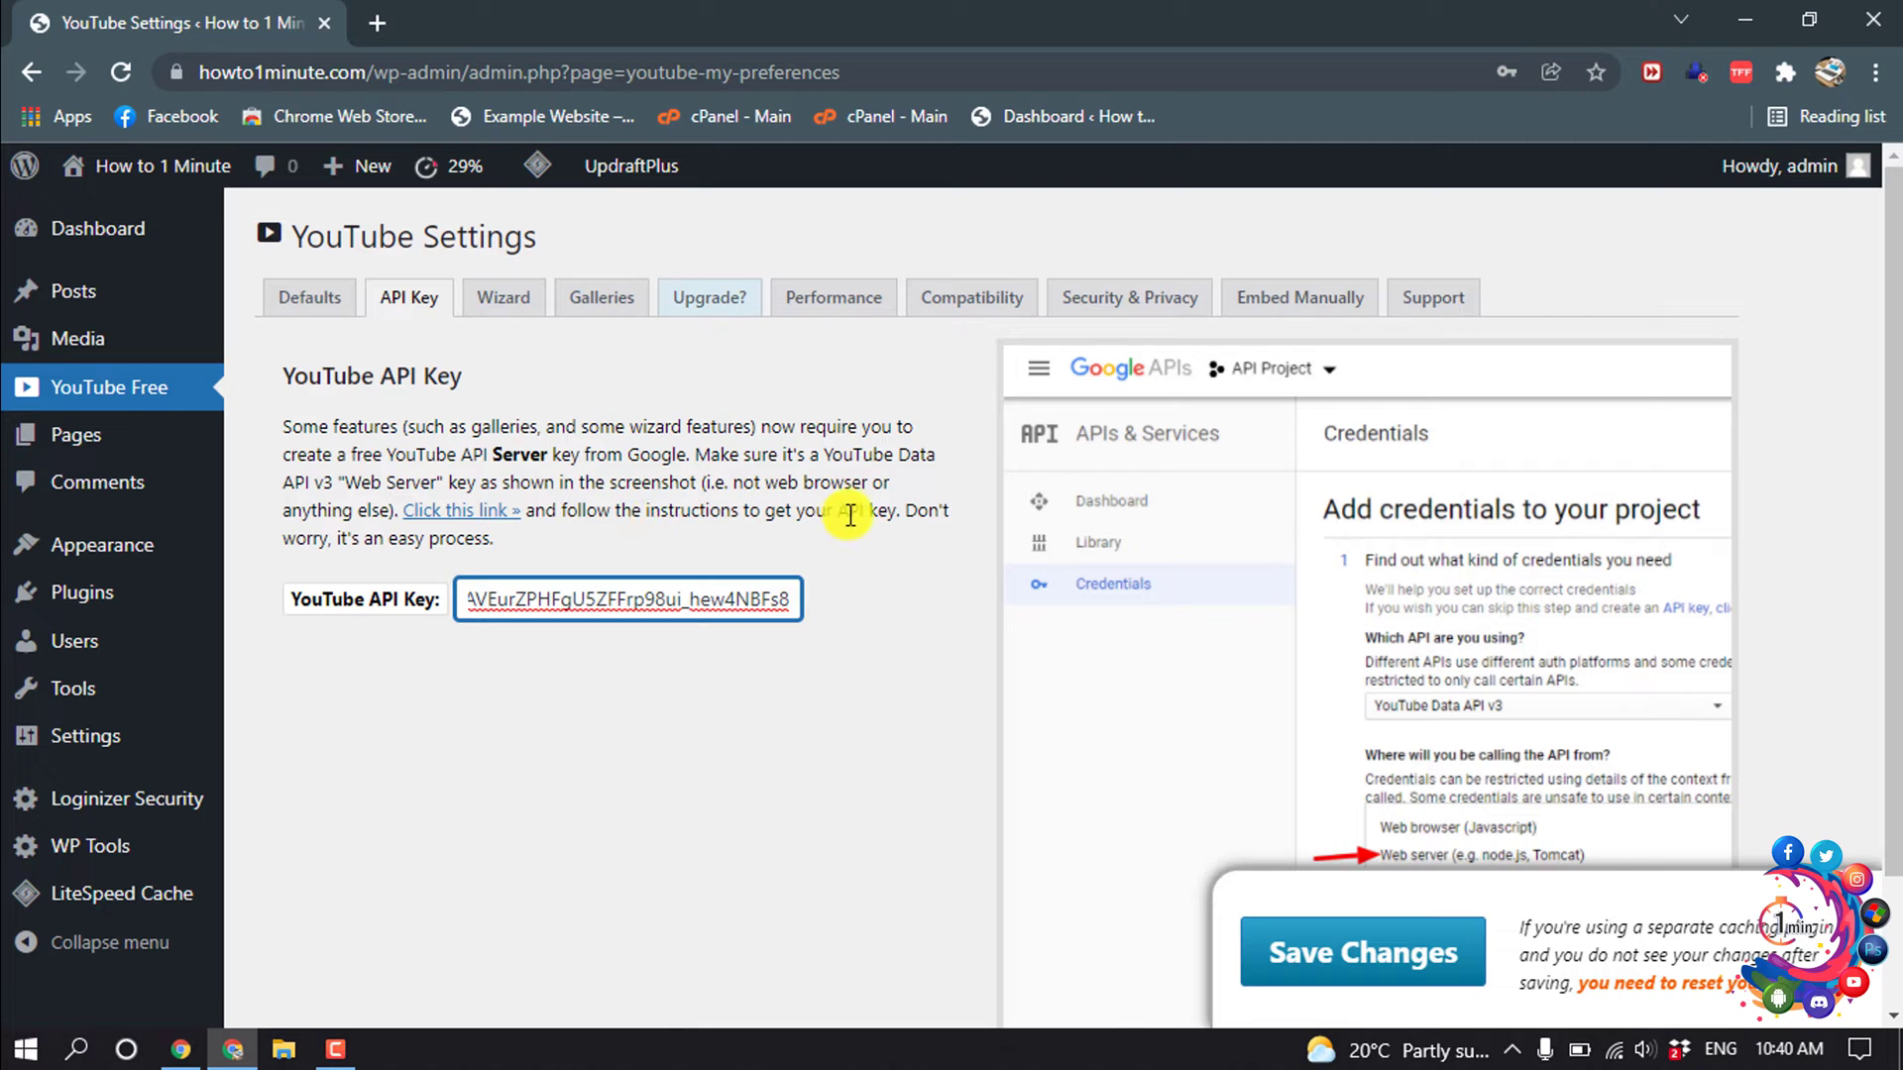
pyautogui.click(506, 636)
pyautogui.moveTo(470, 598); pyautogui.dragTo(764, 600)
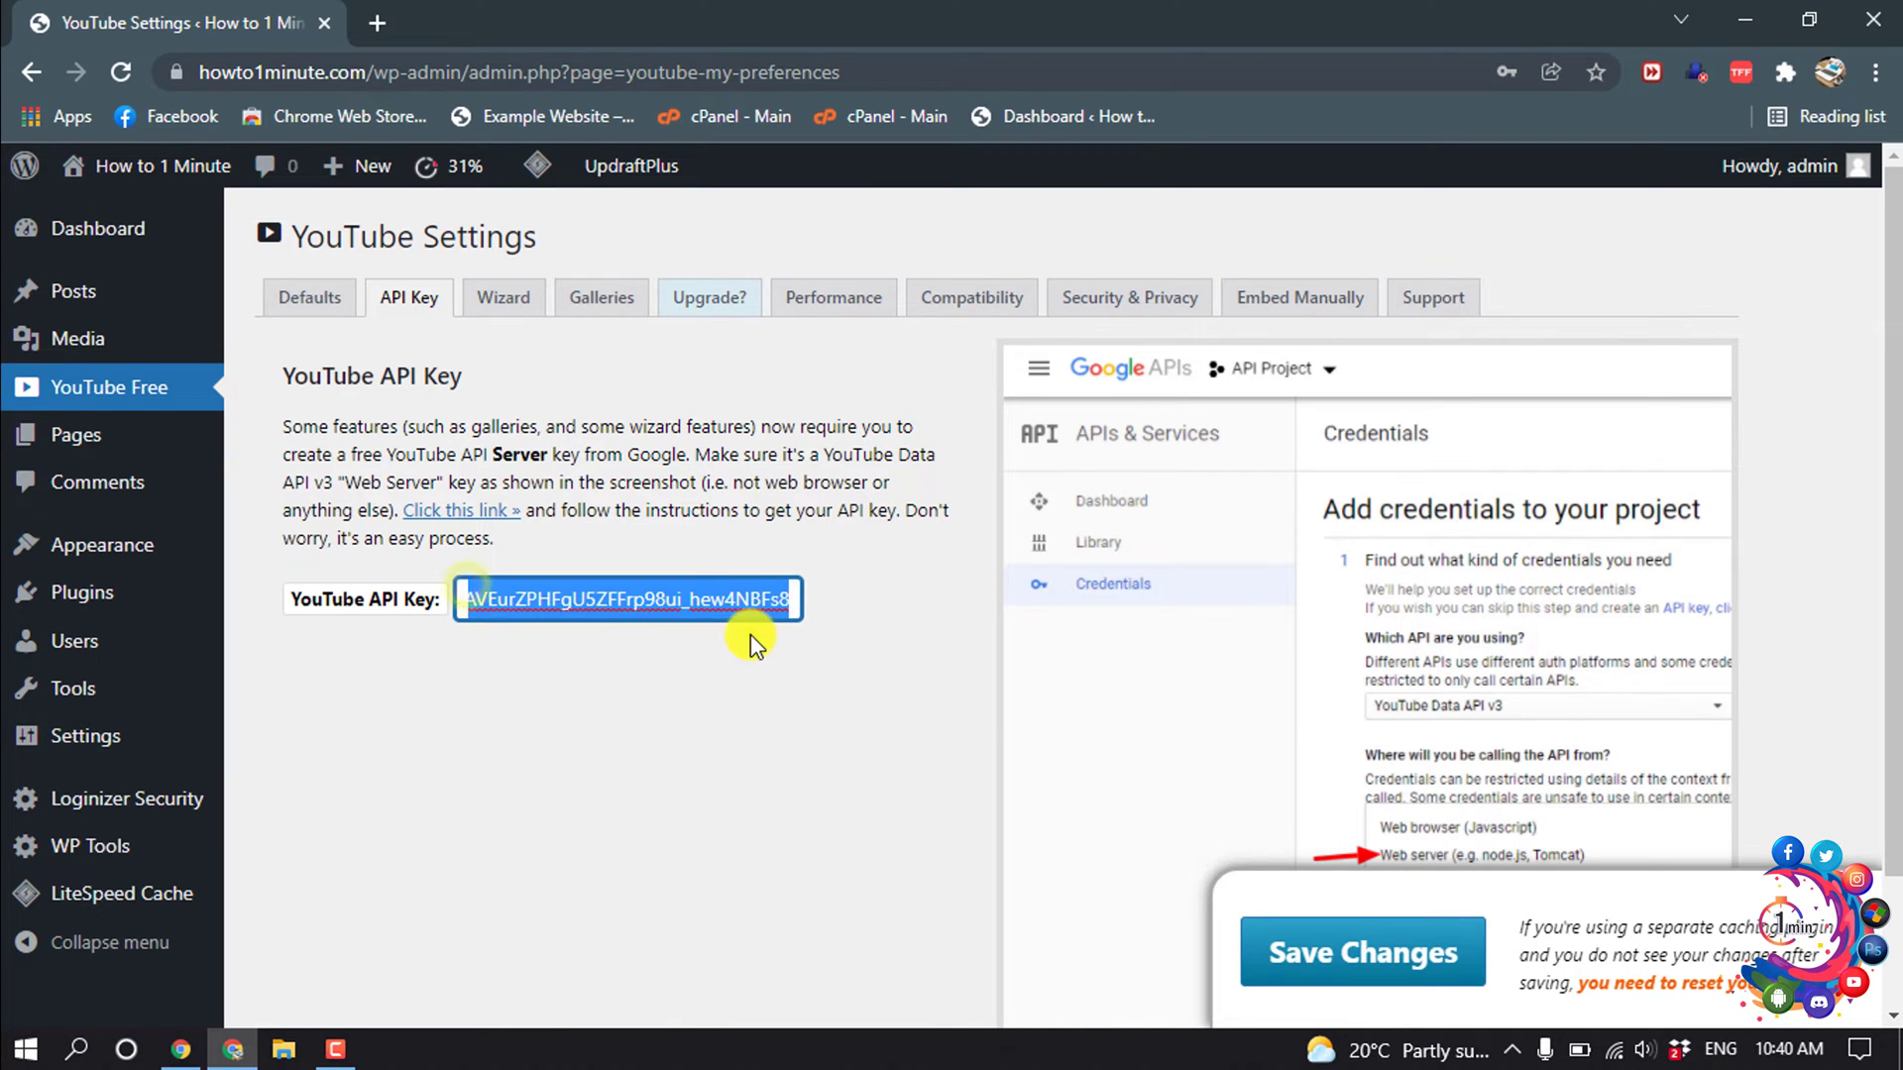
pyautogui.click(750, 635)
pyautogui.click(1334, 955)
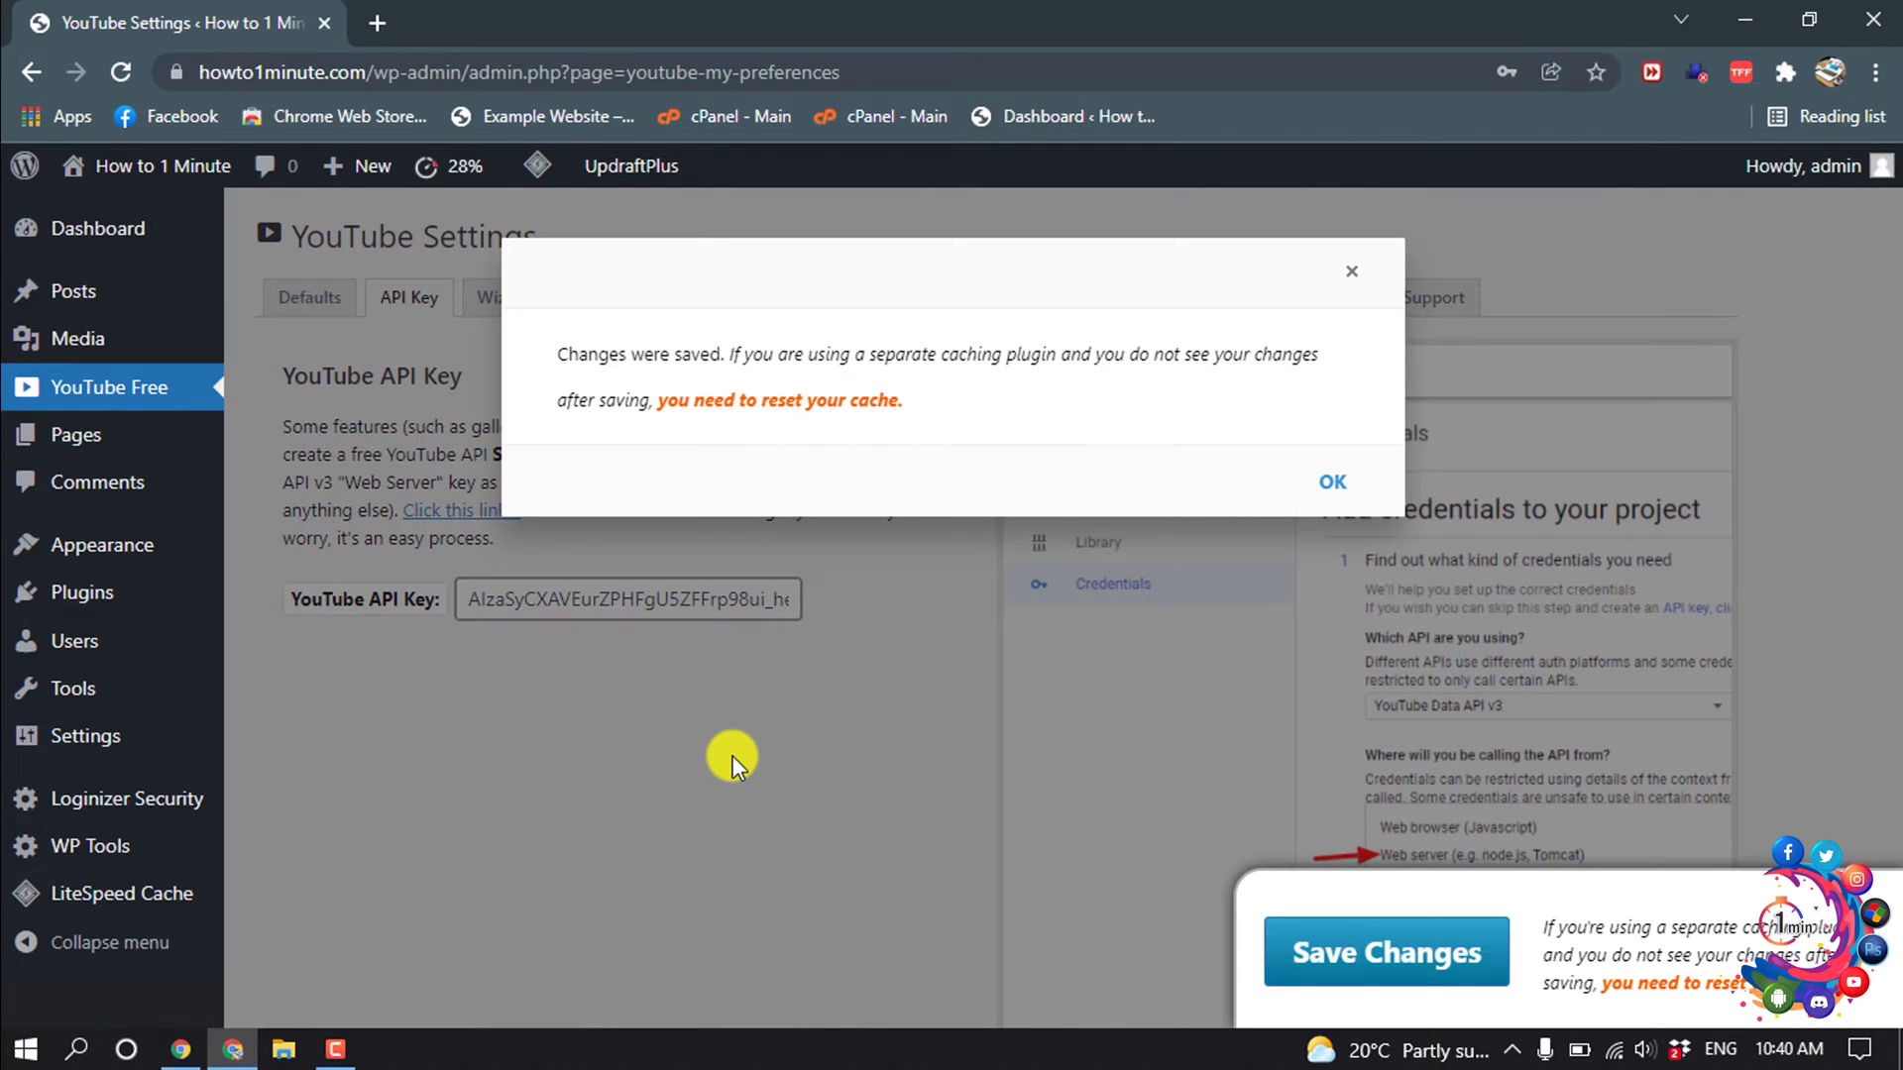
pyautogui.click(1318, 483)
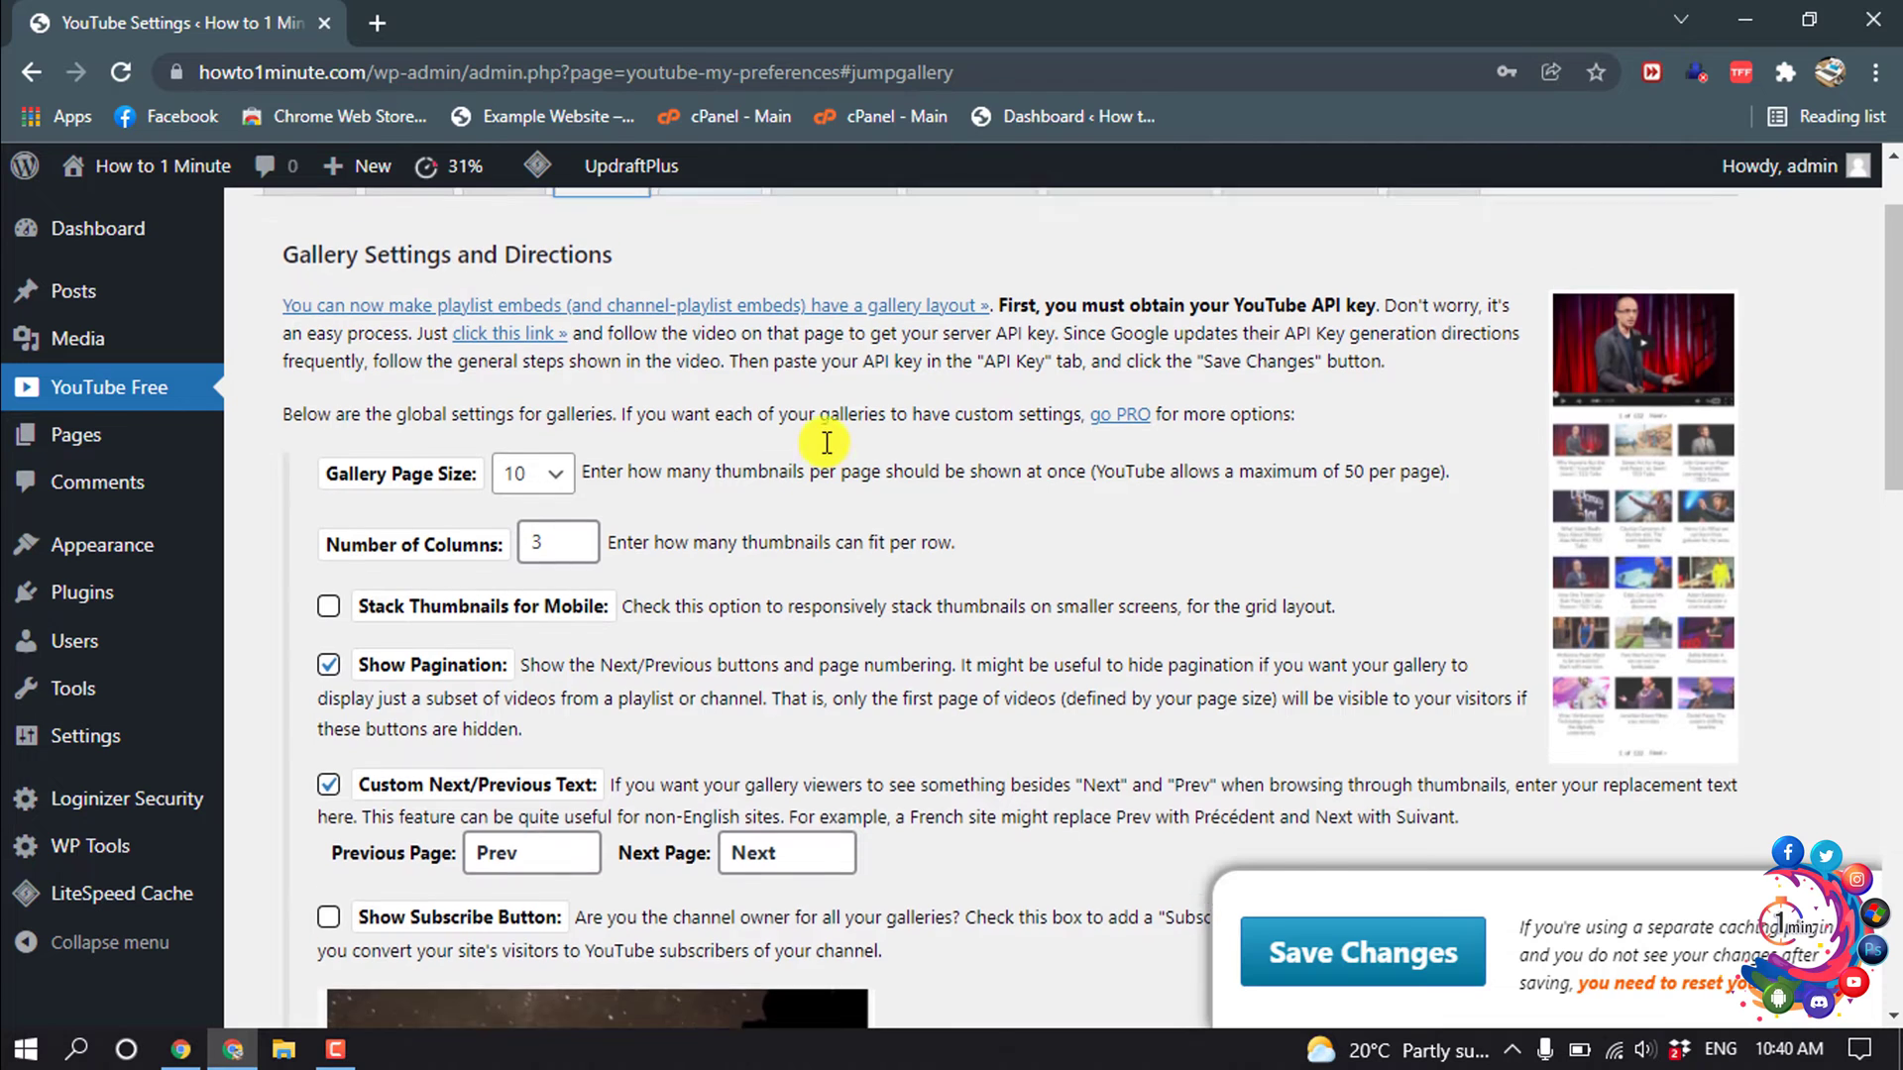
# Keep gallery page size at 10 and leave Show Subscribe Button unchecked.
pyautogui.scroll(1, 819, 437)
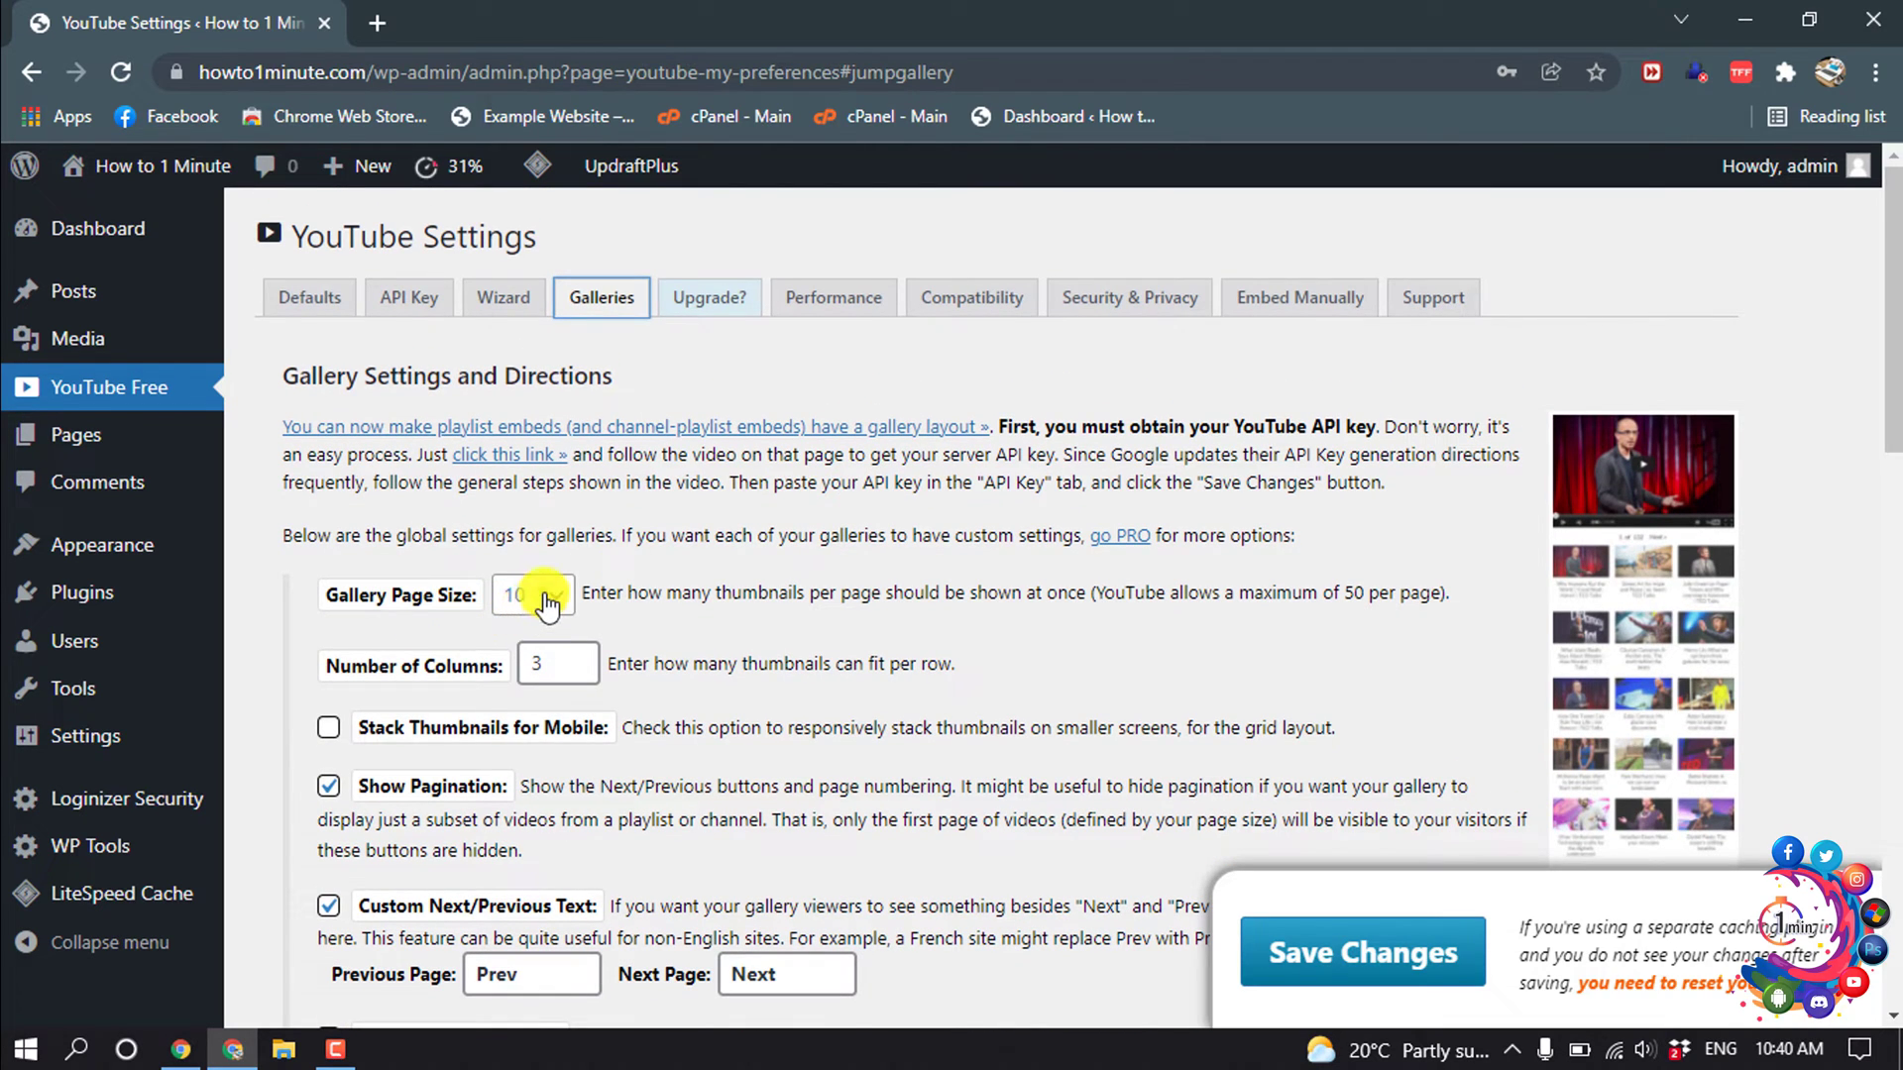
pyautogui.click(514, 615)
pyautogui.click(518, 281)
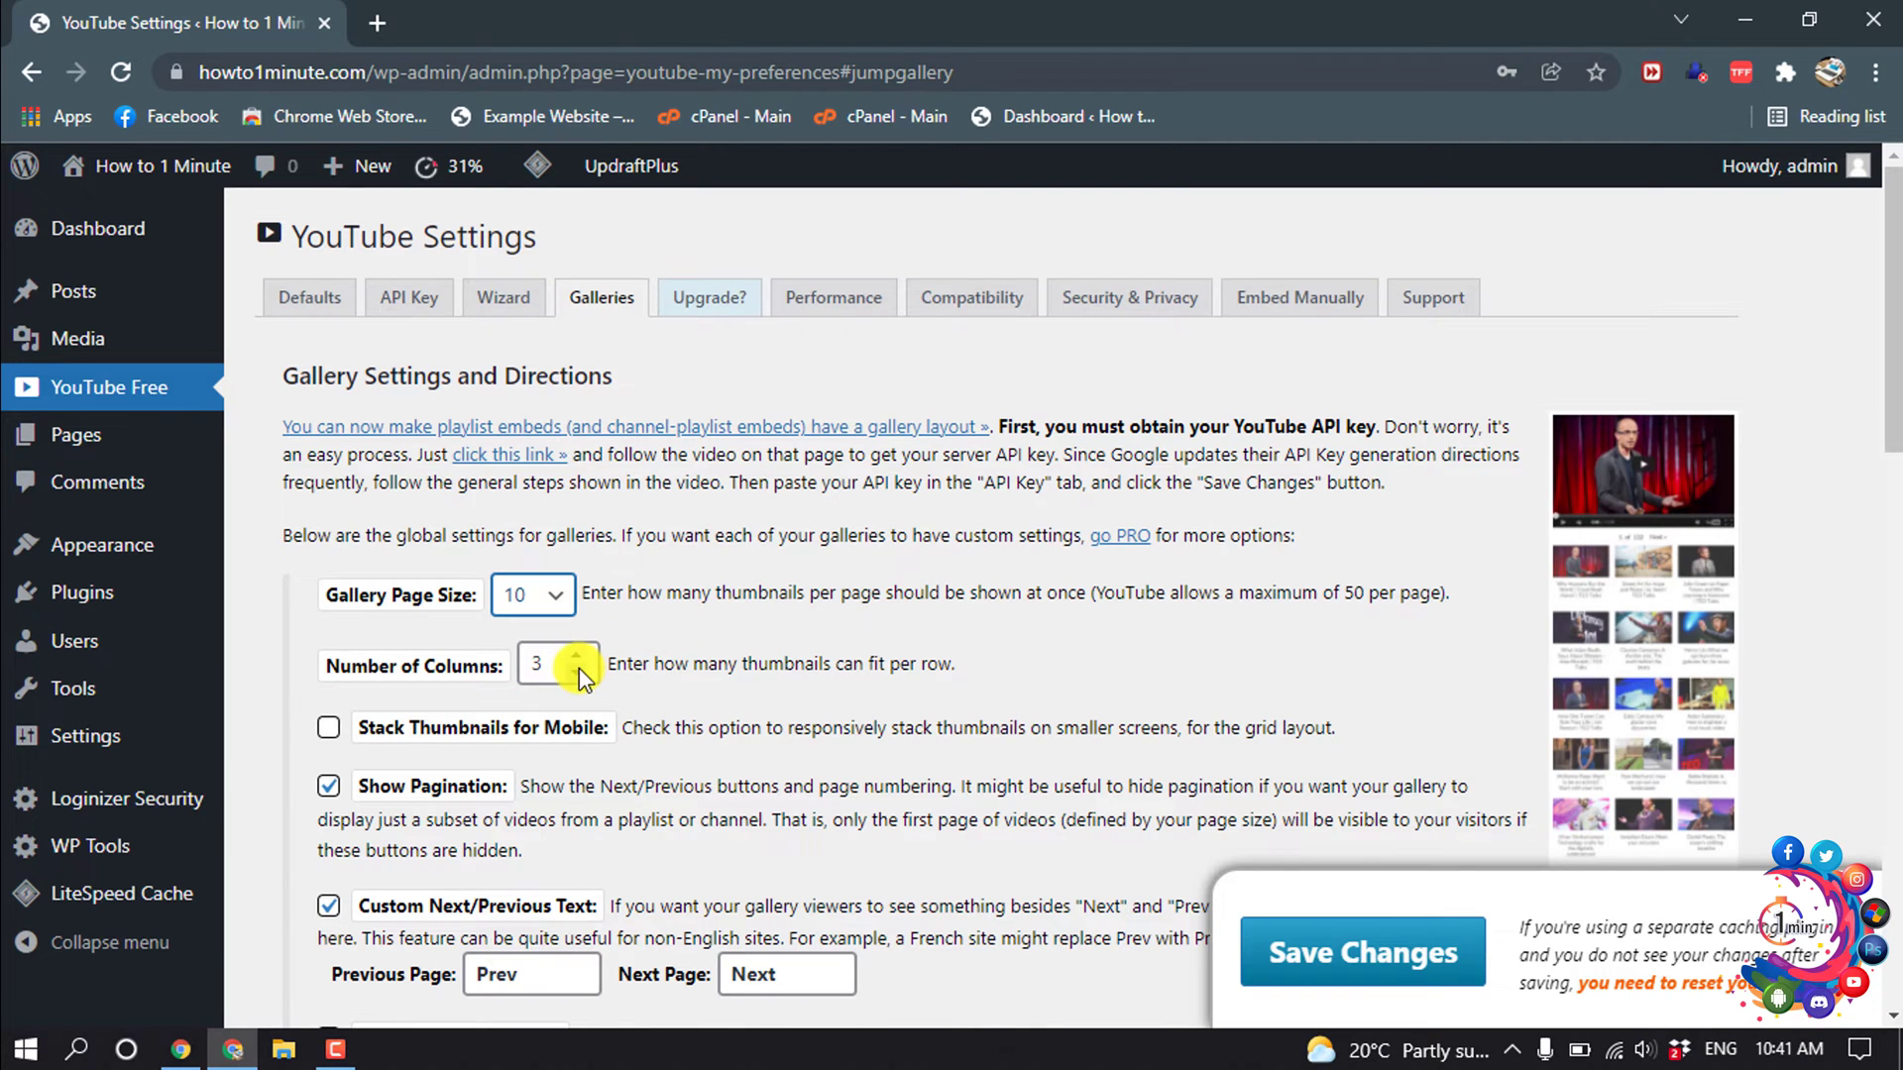
pyautogui.scroll(-3, 701, 567)
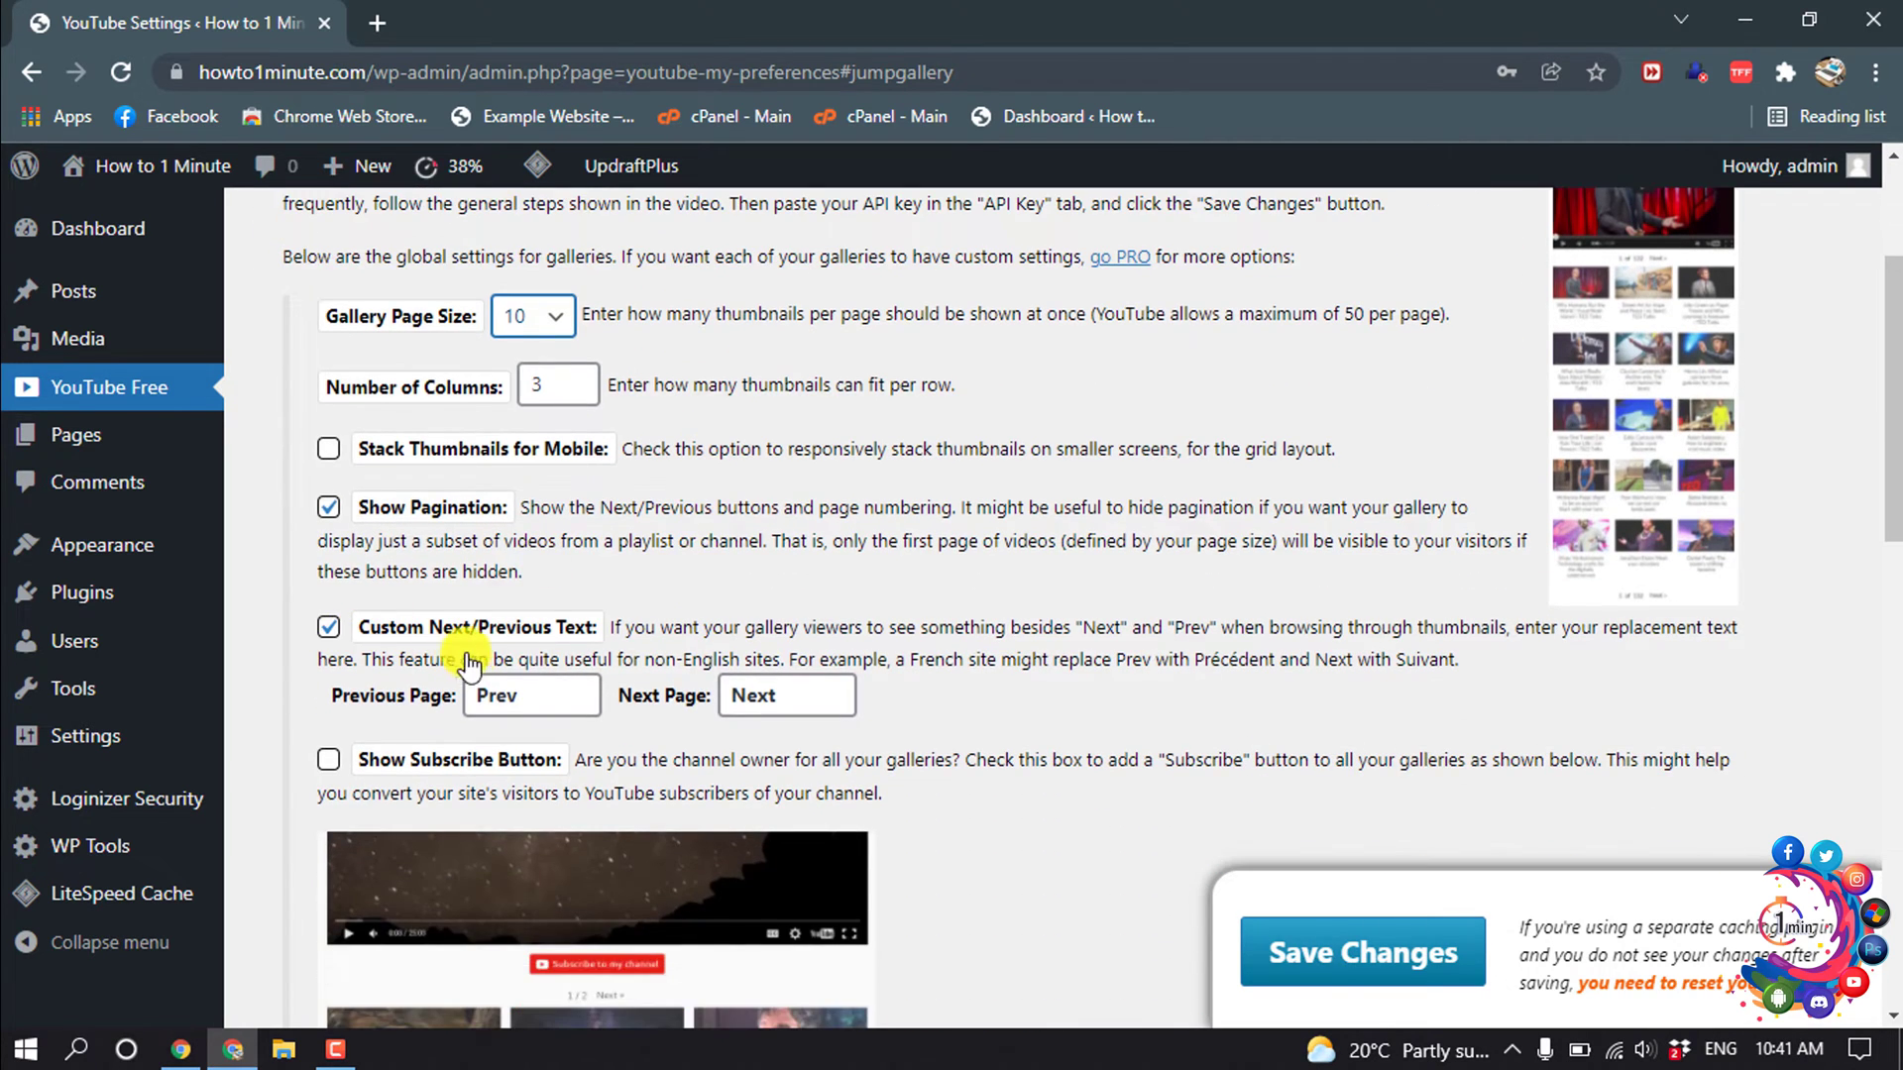
pyautogui.scroll(-5, 445, 361)
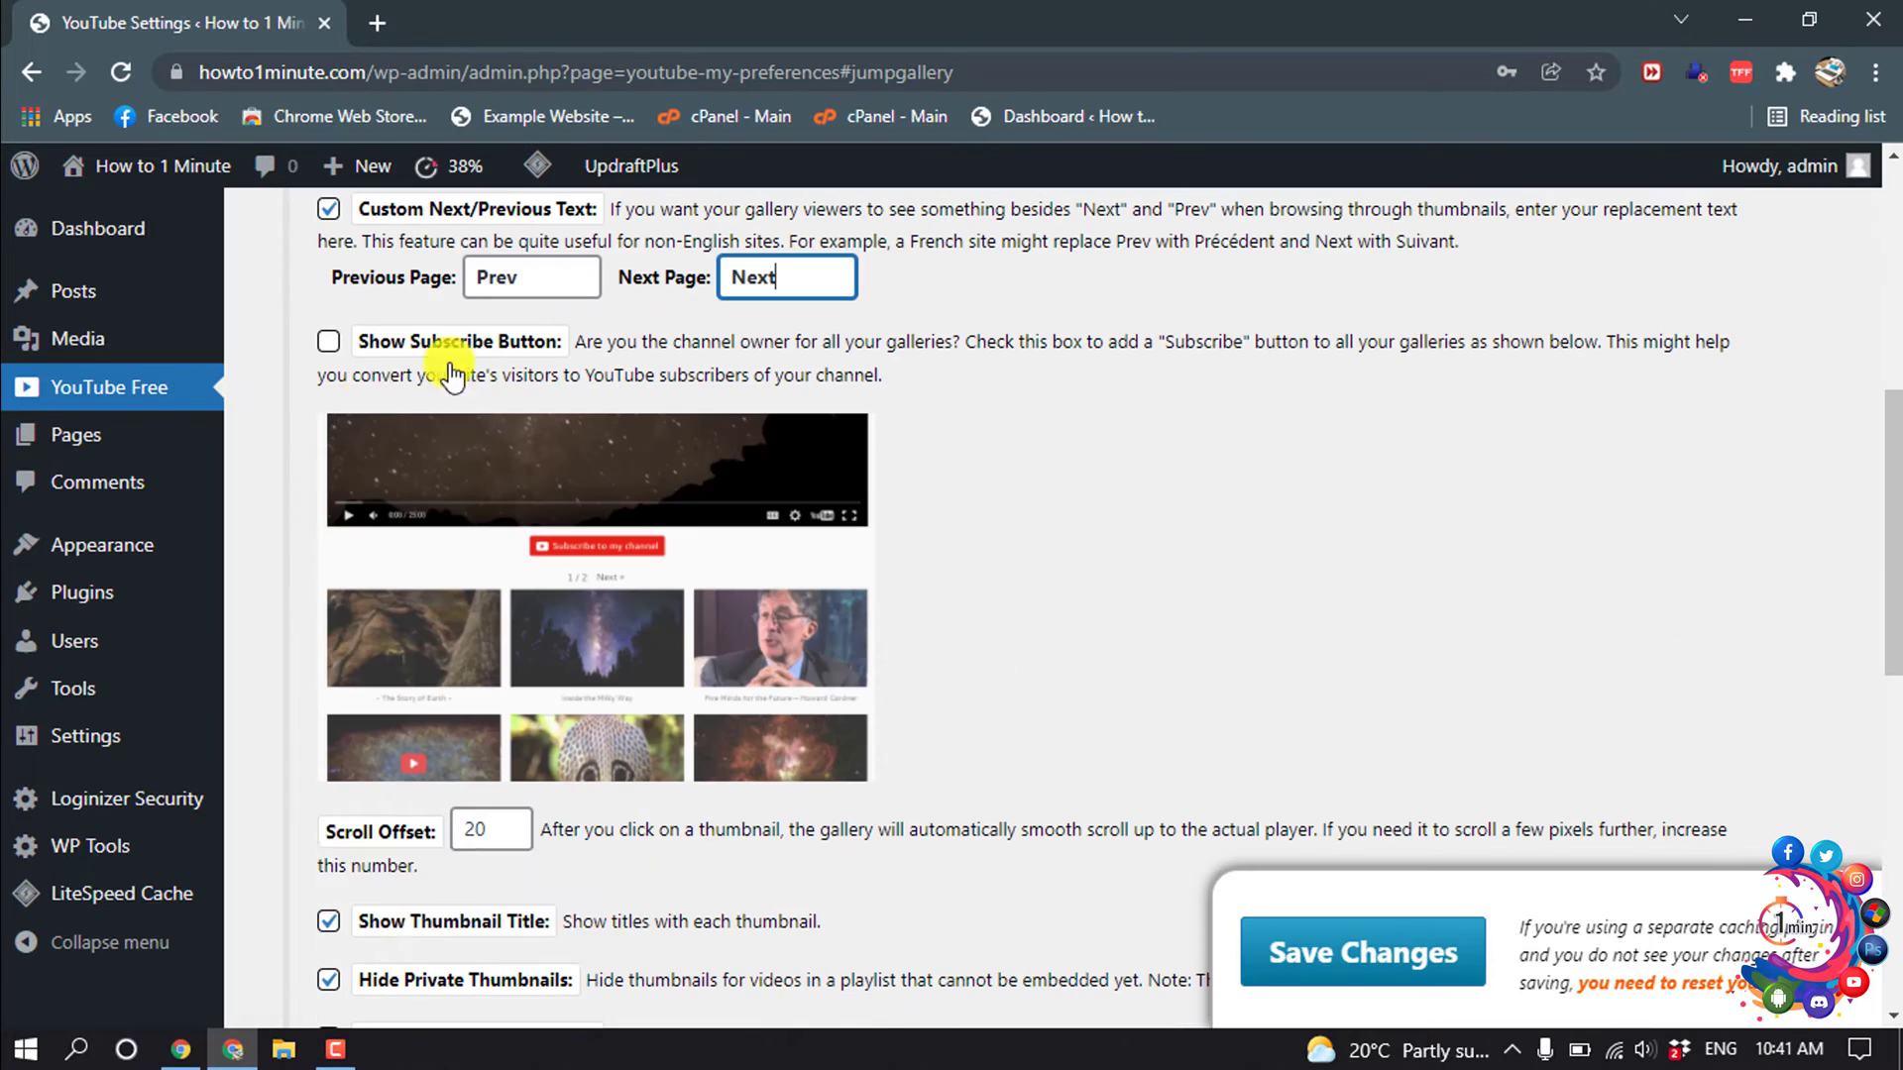
pyautogui.click(329, 342)
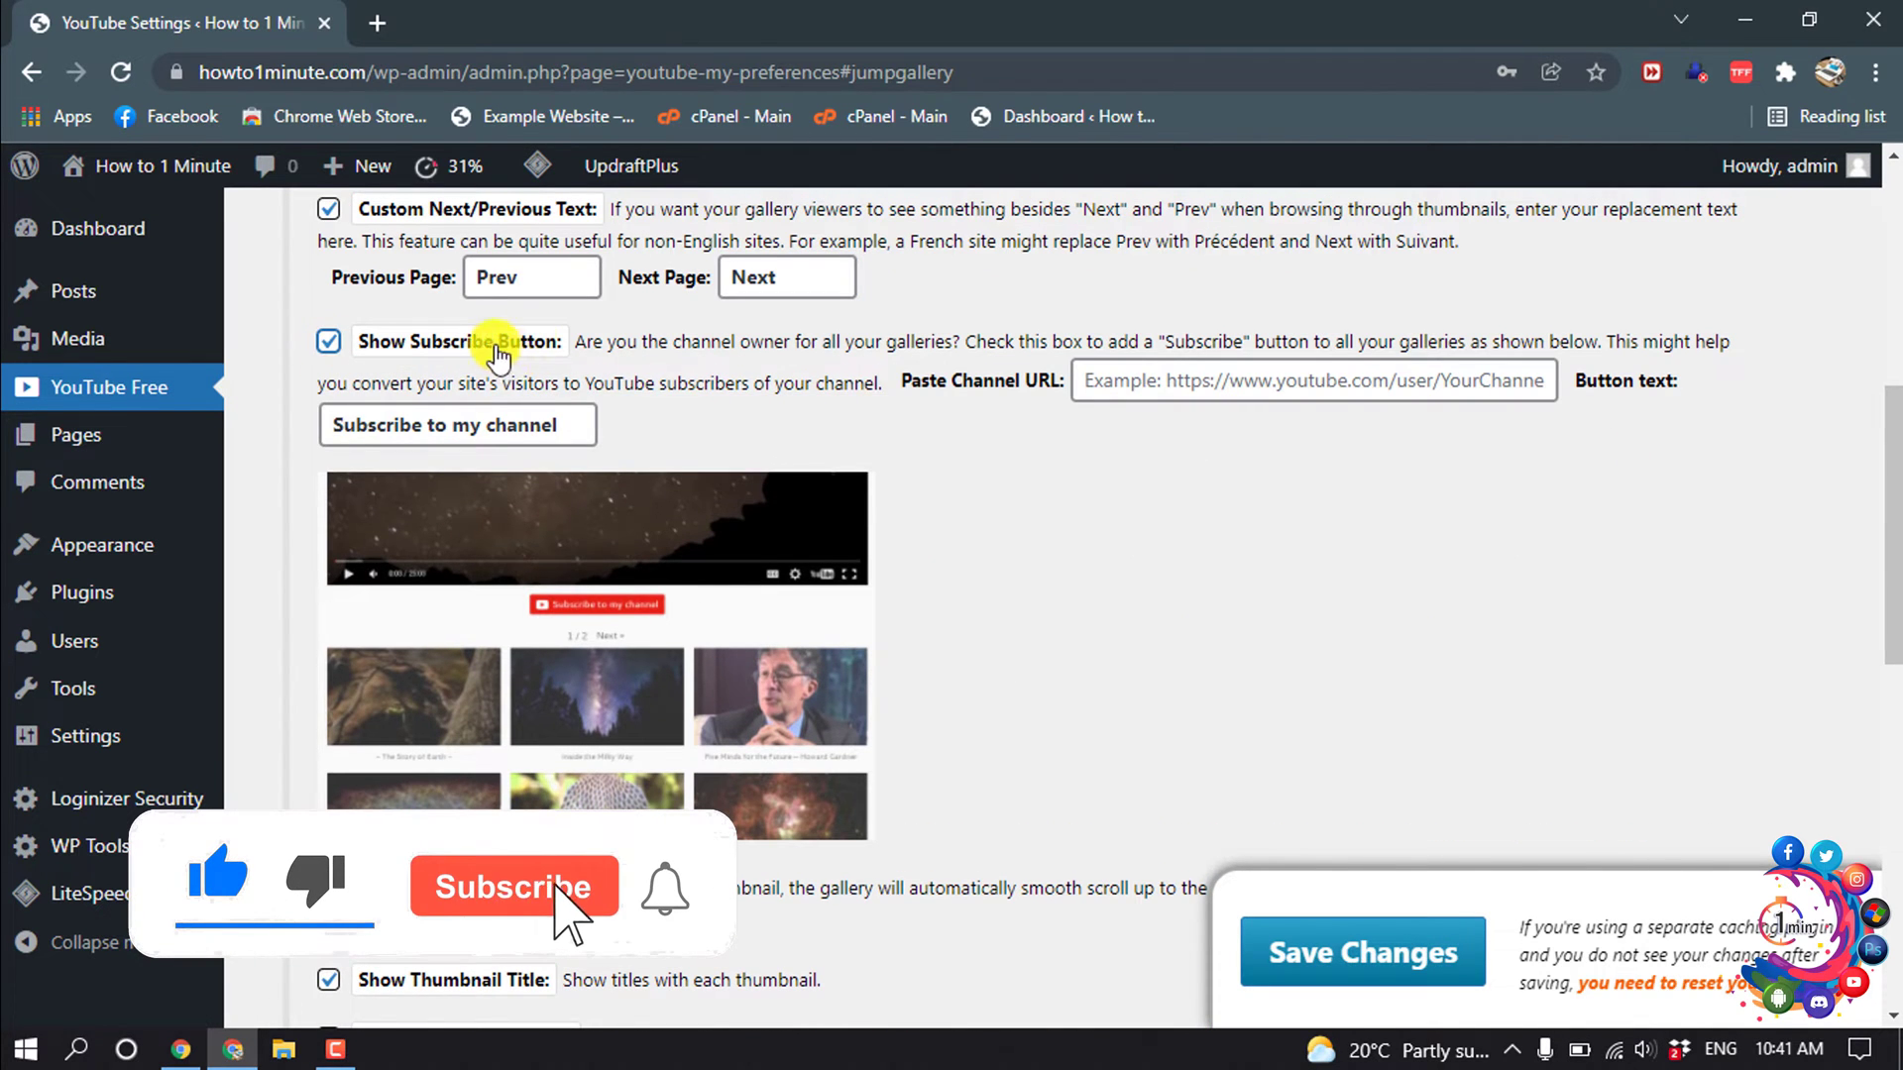
pyautogui.click(1211, 400)
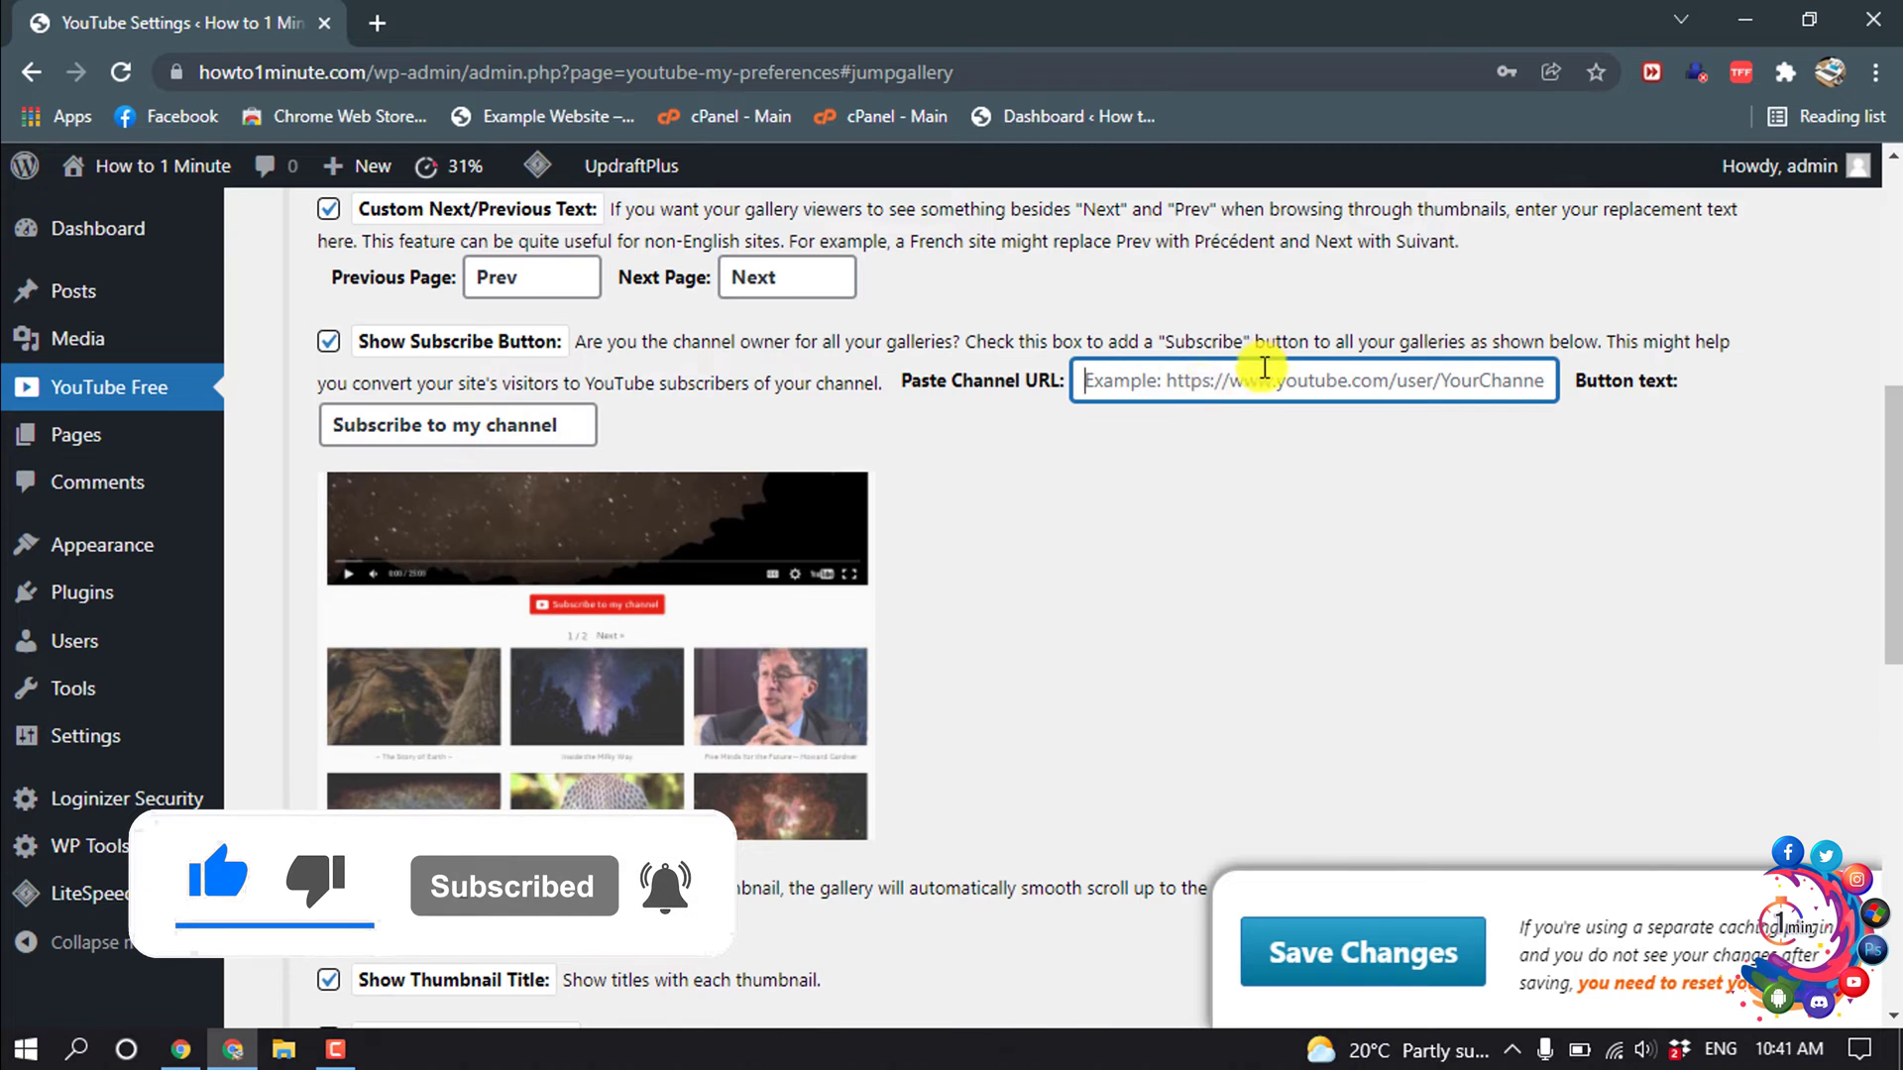
pyautogui.click(329, 342)
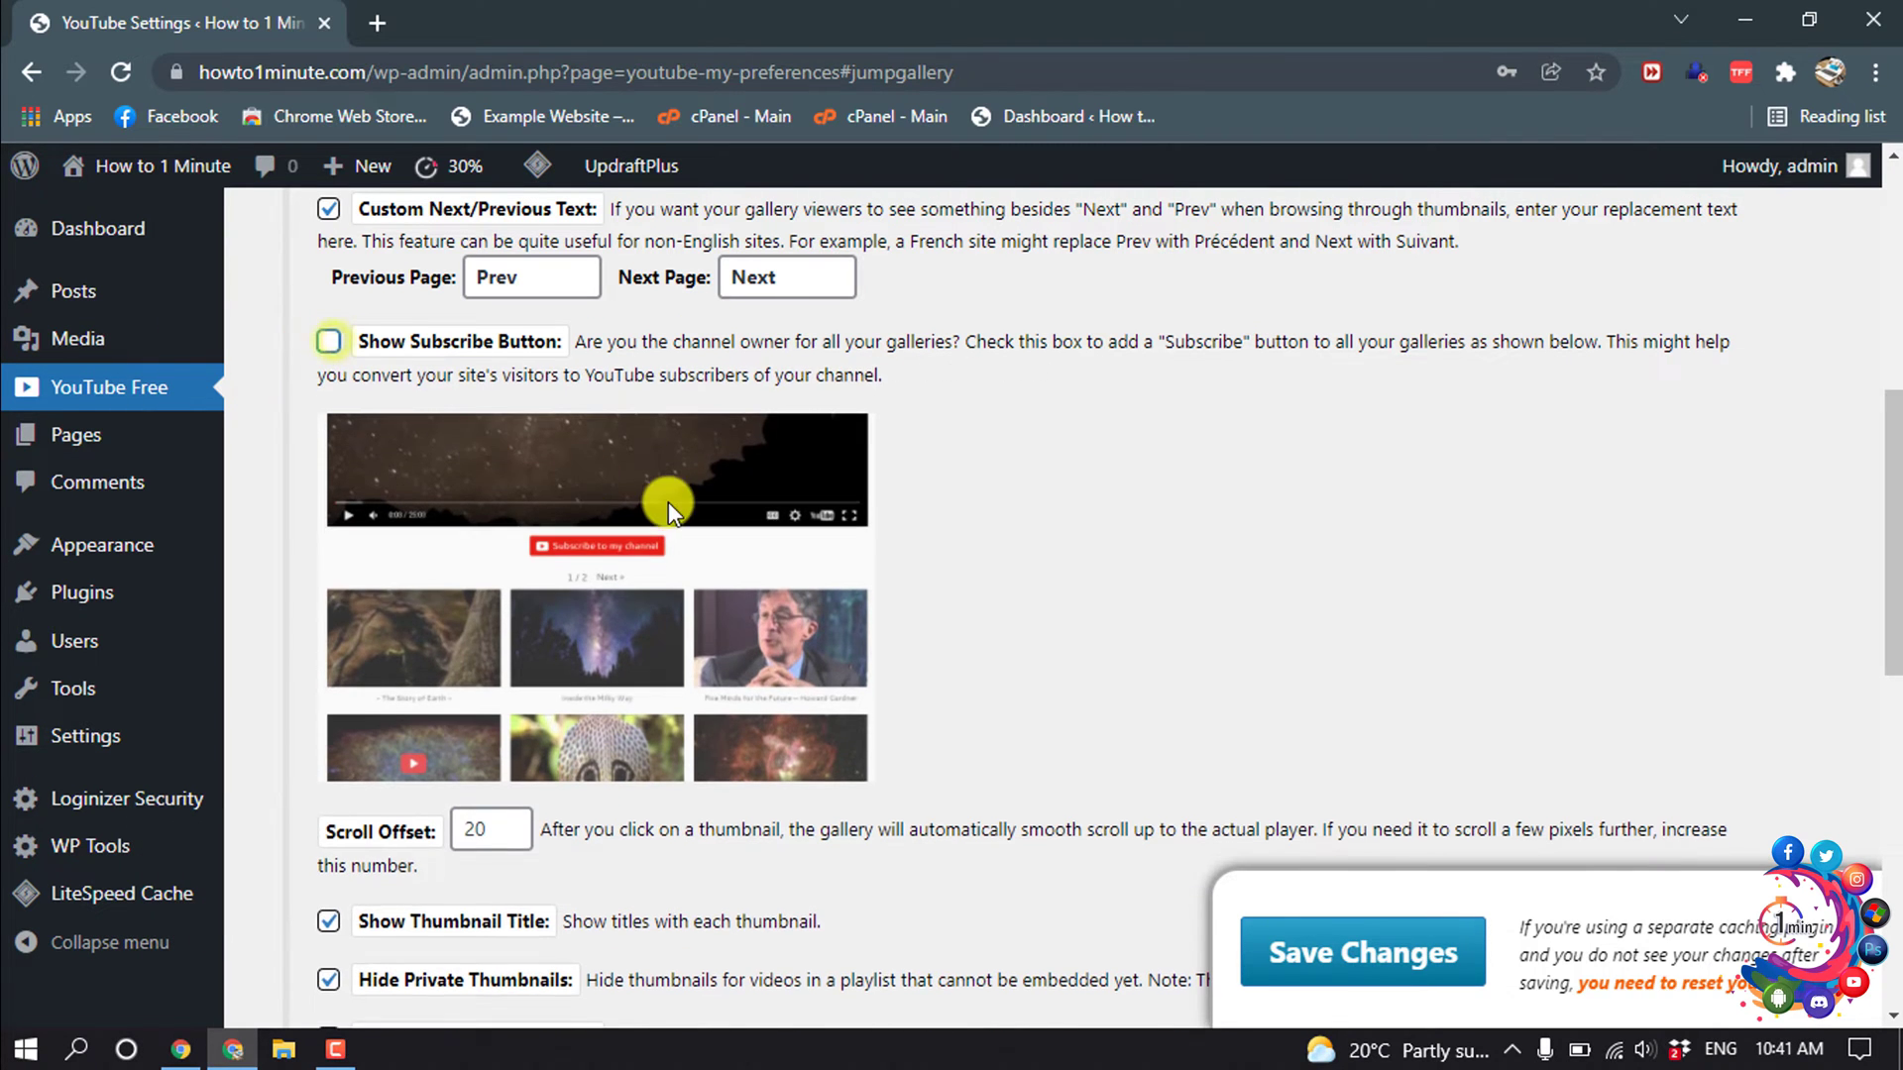
# Save the YouTube plugin settings and dismiss the changes-saved confirmation.
pyautogui.scroll(-3, 668, 501)
pyautogui.scroll(-6, 668, 501)
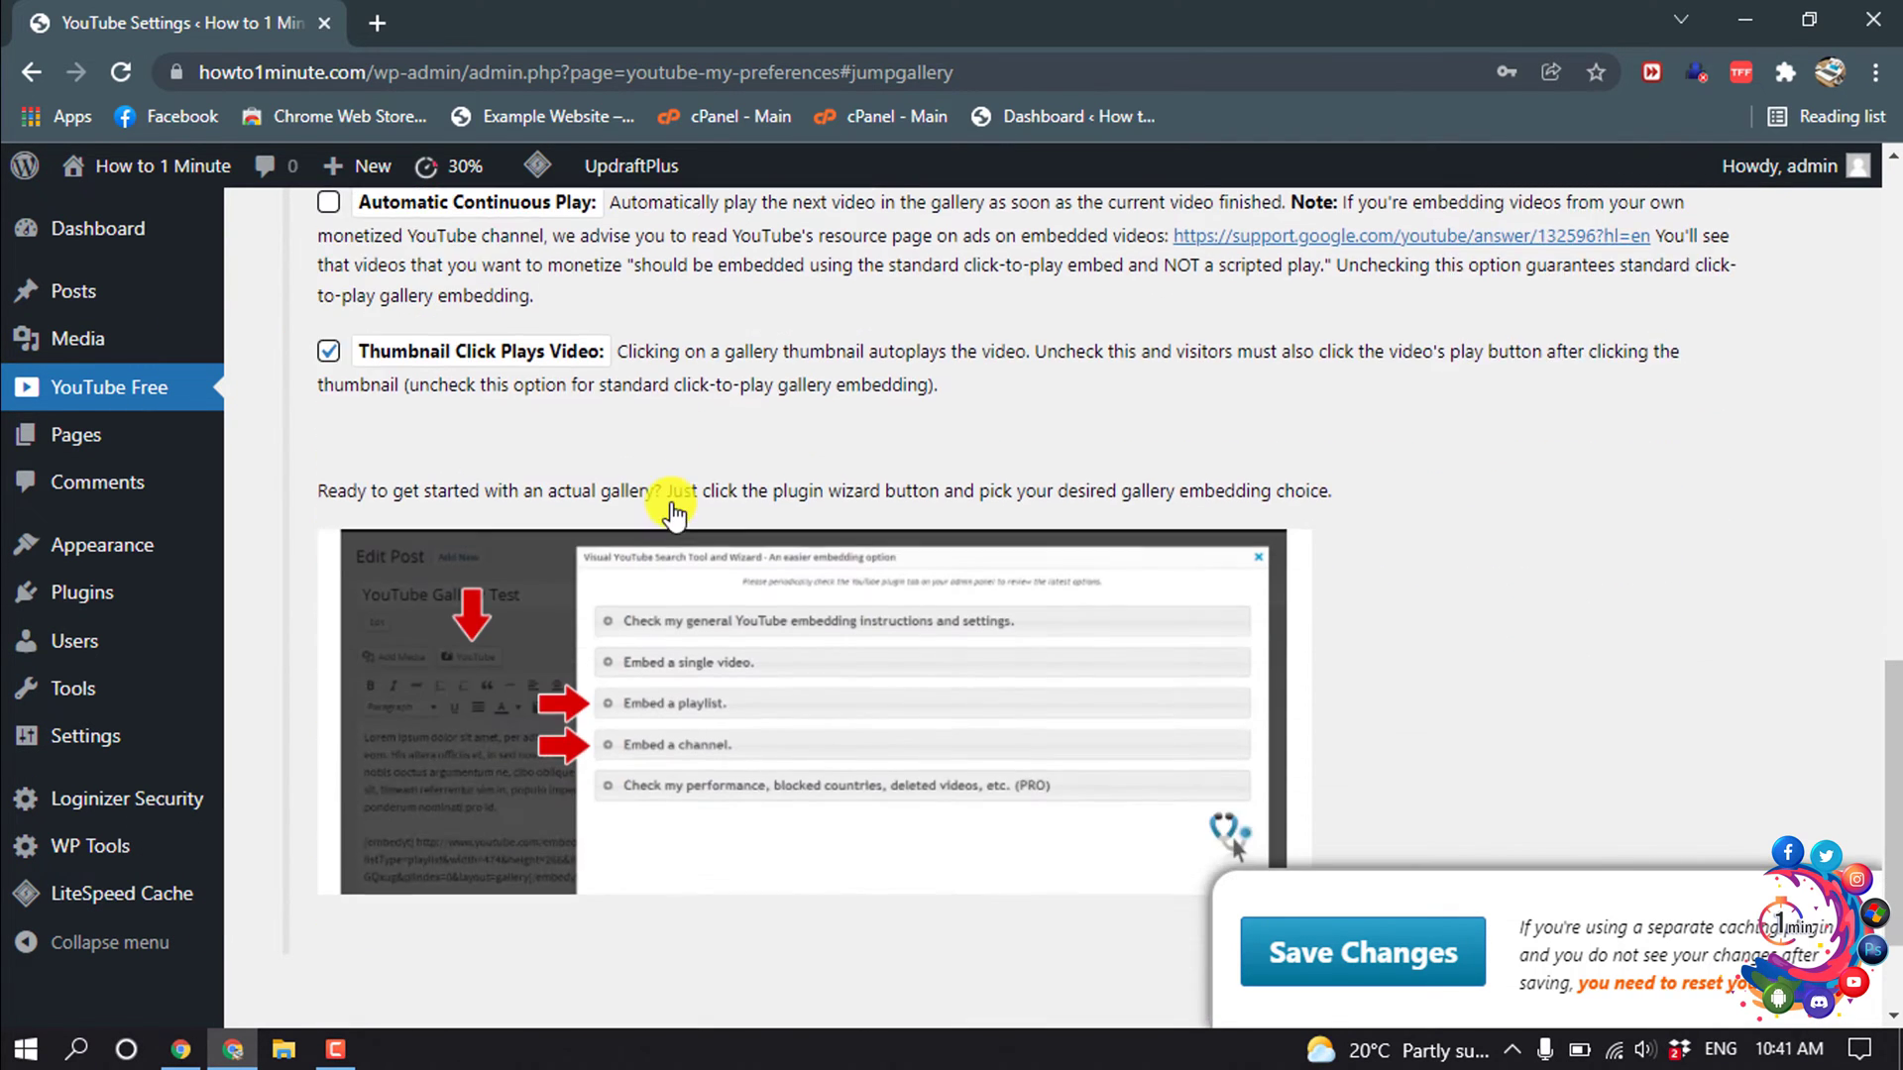
pyautogui.scroll(-1, 674, 511)
pyautogui.scroll(2, 693, 480)
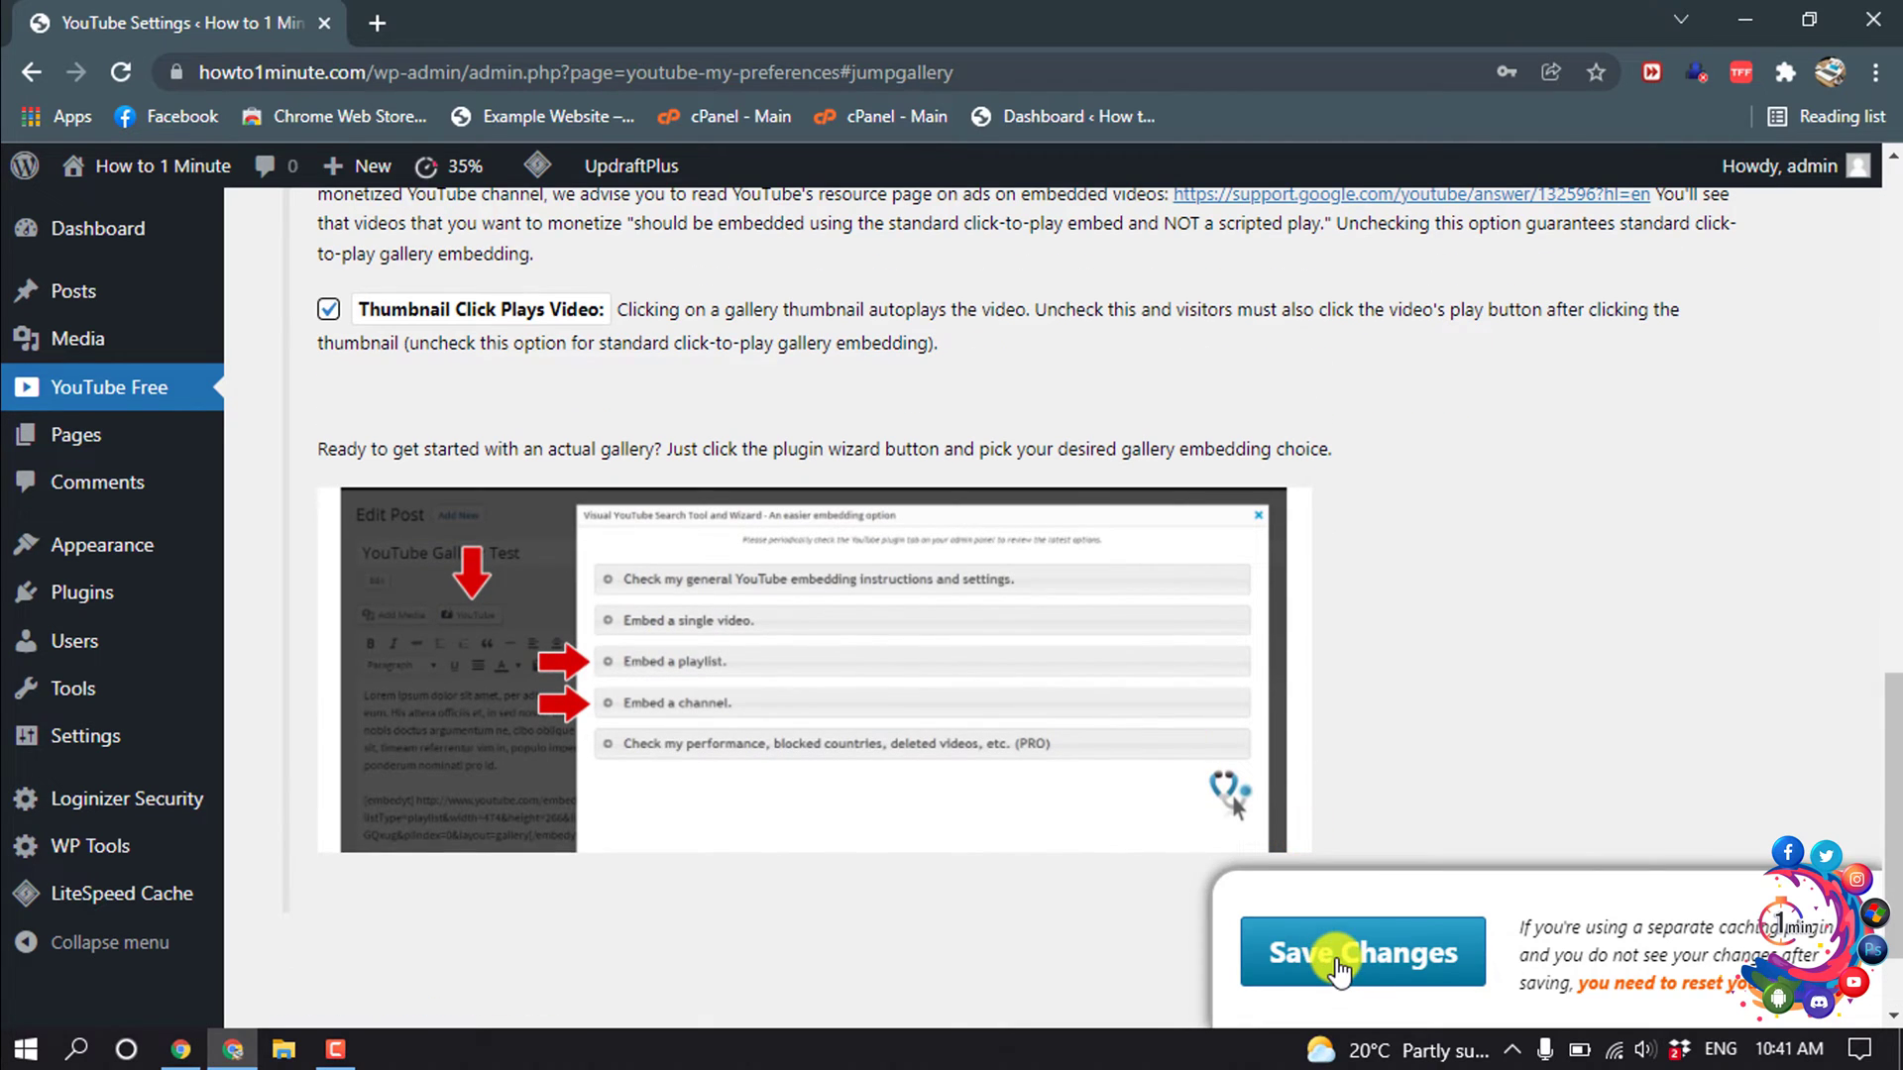
pyautogui.click(1337, 967)
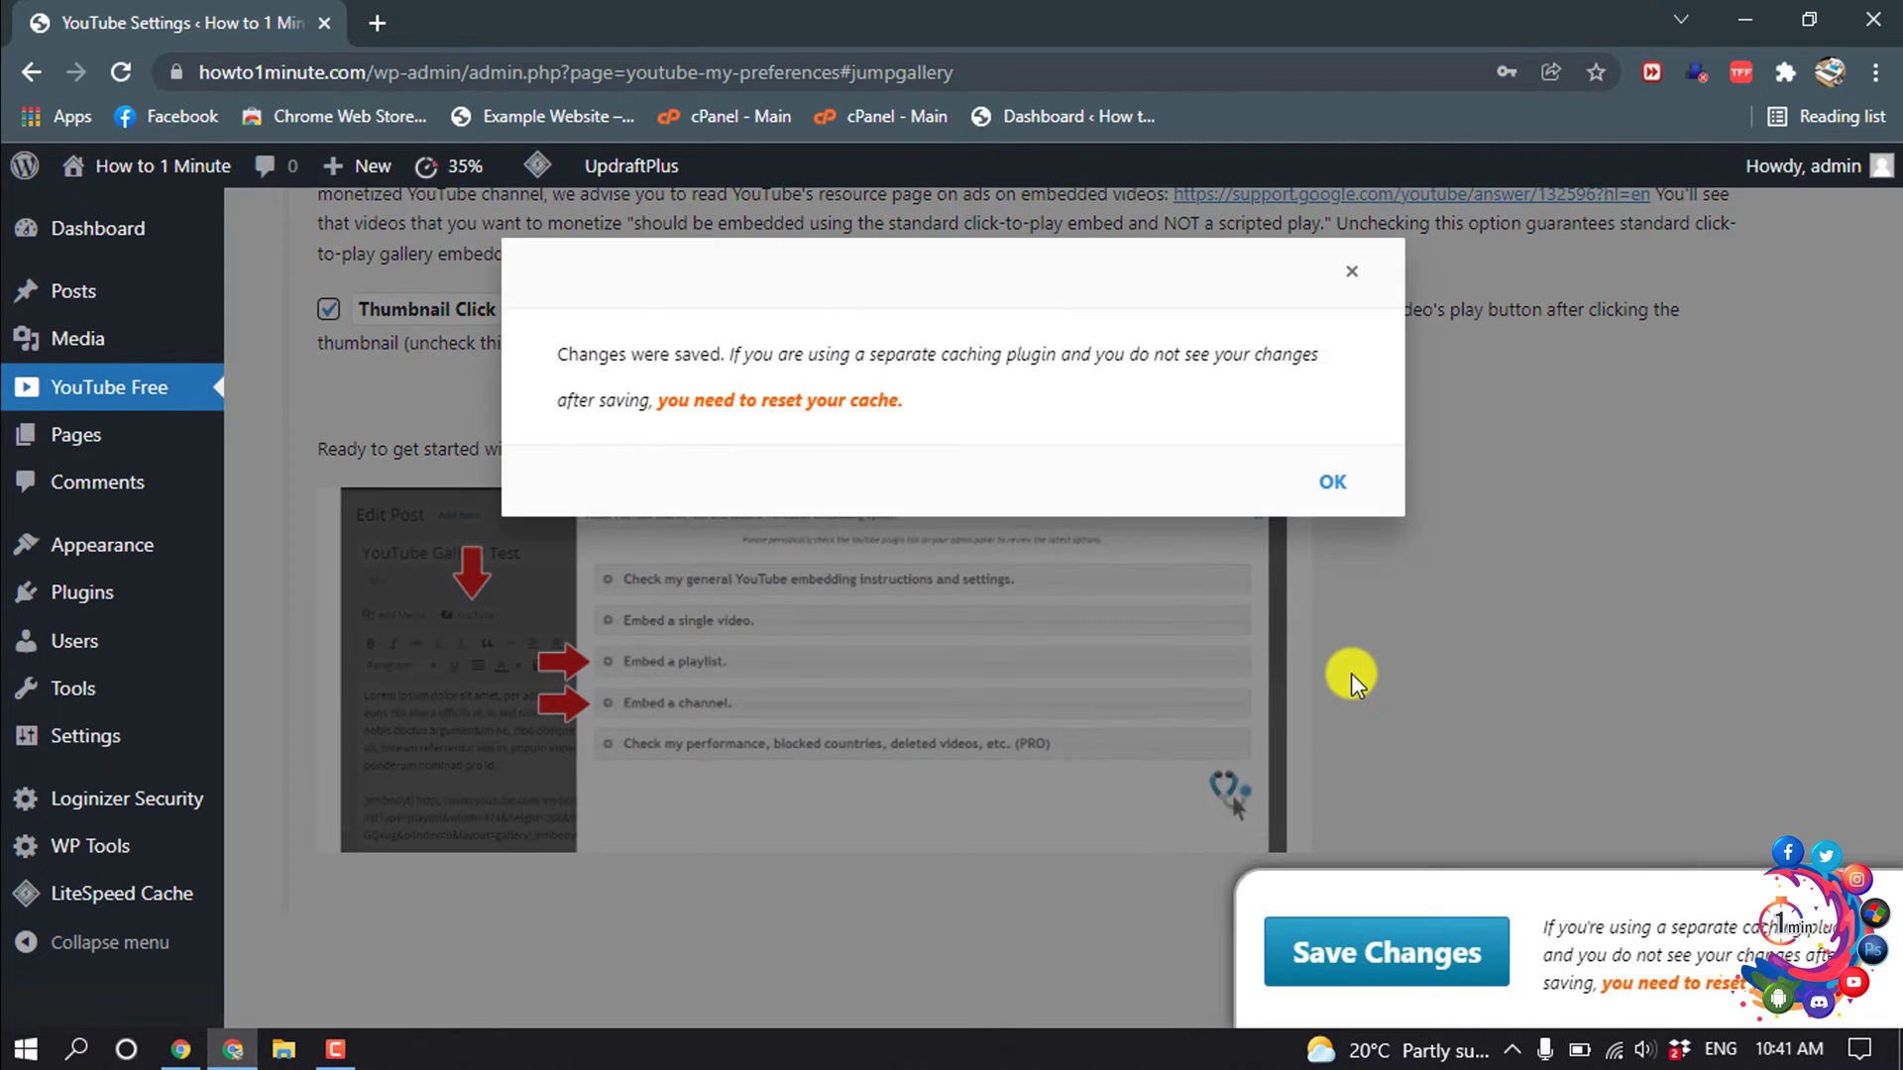
pyautogui.click(1351, 674)
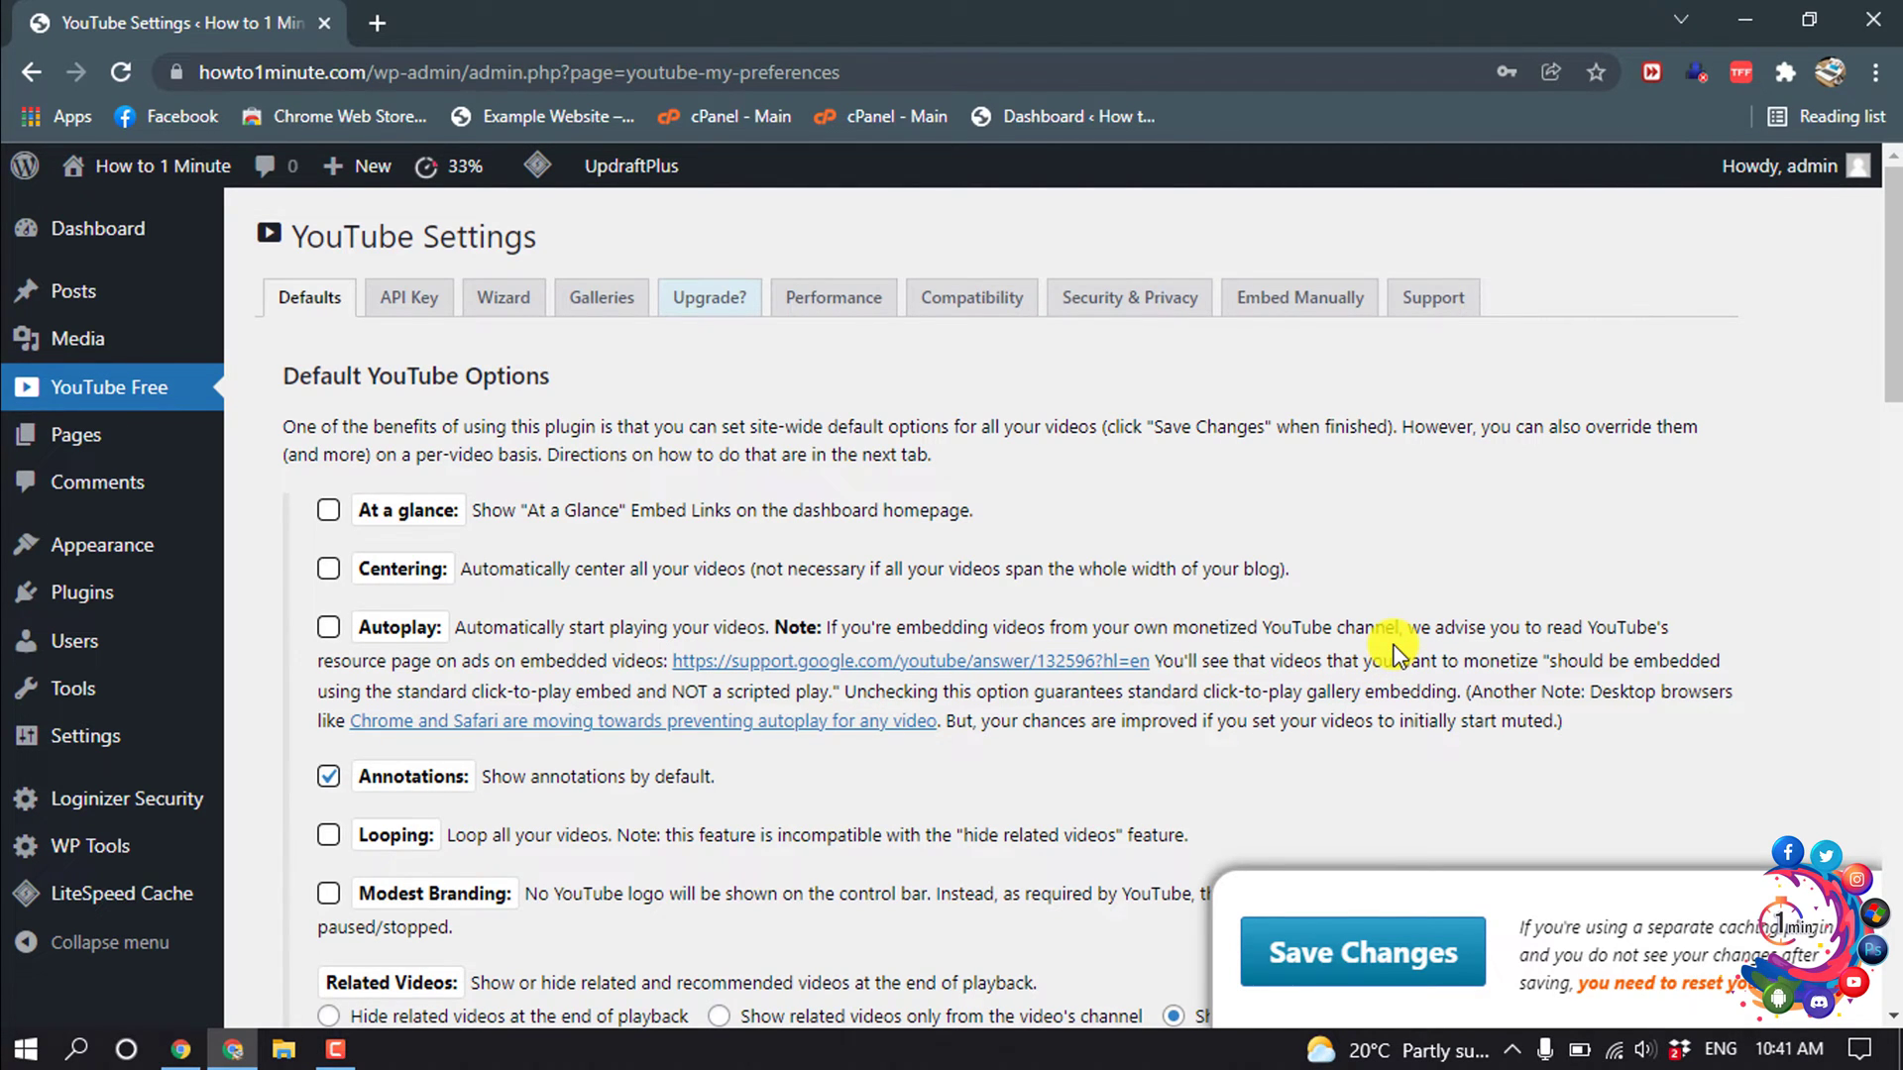
# Open the 'YouTube Gallery' post from the Posts list in the block editor.
pyautogui.click(78, 293)
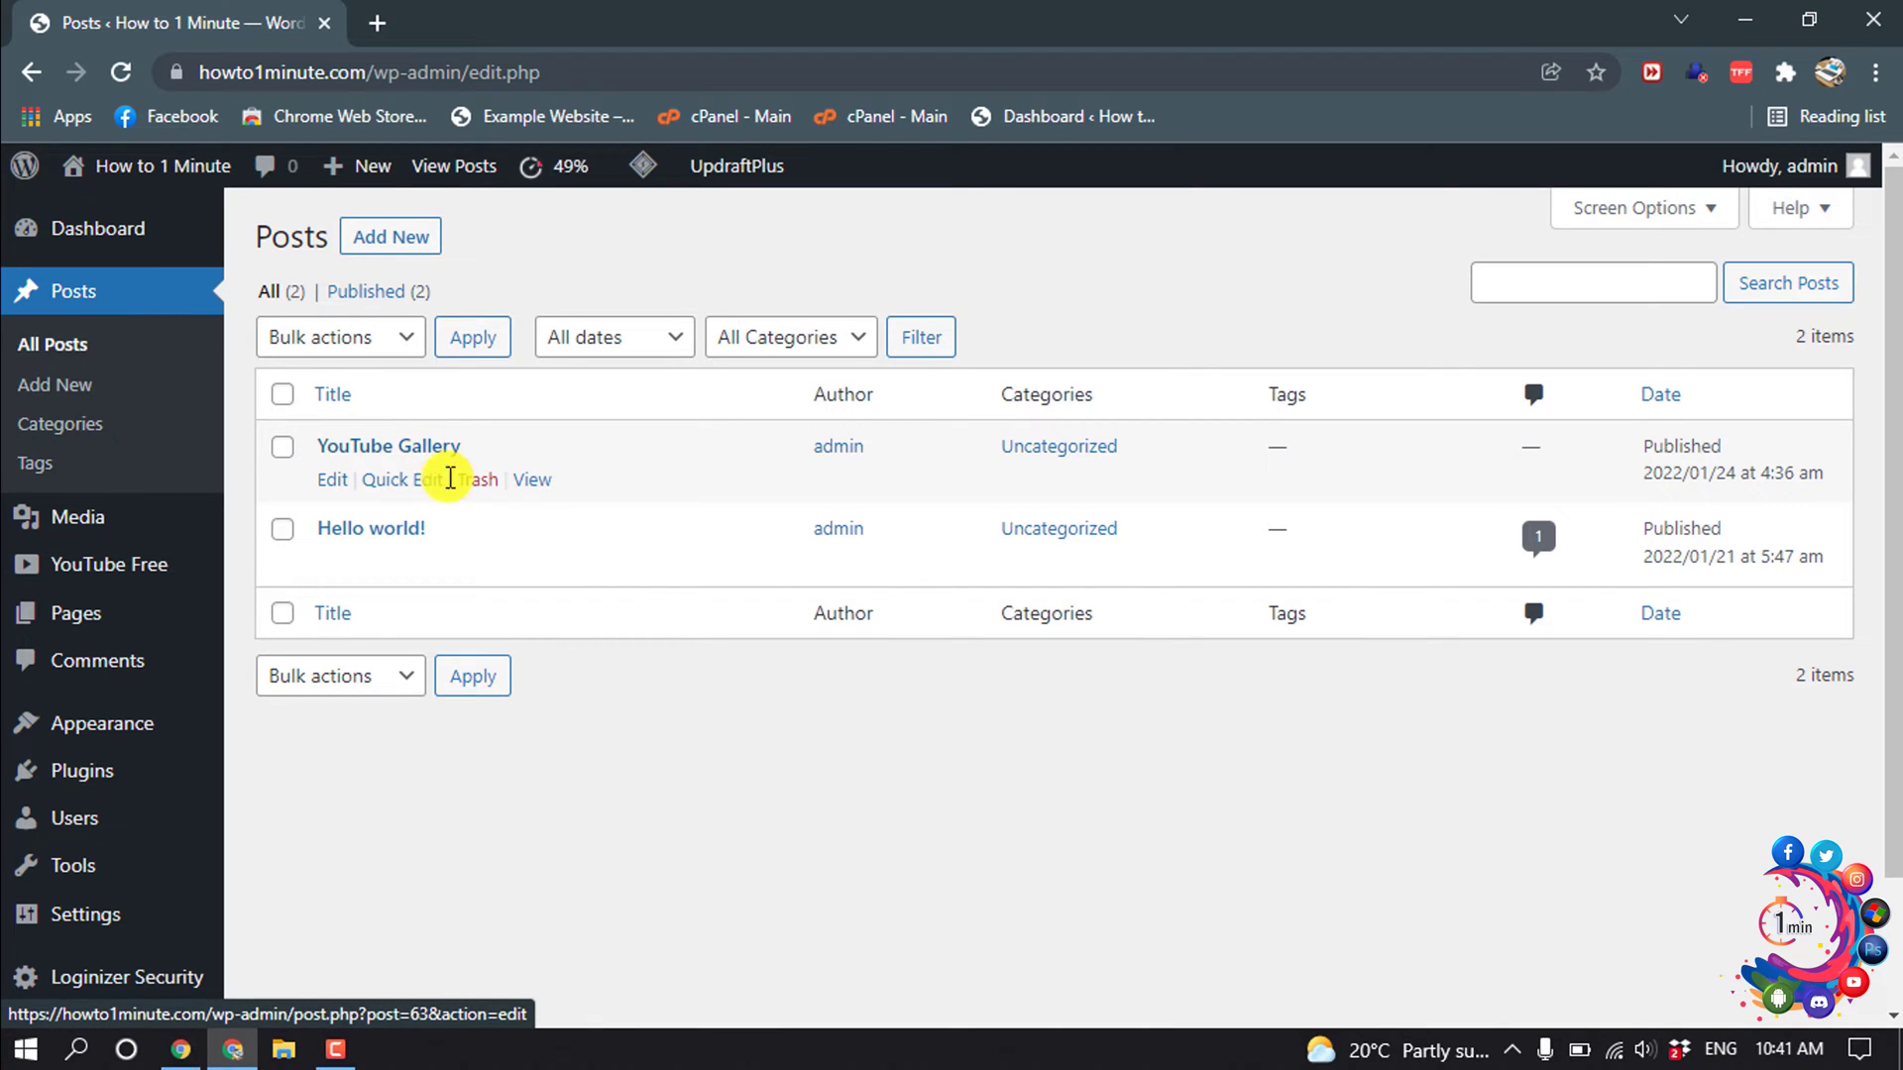
pyautogui.click(334, 482)
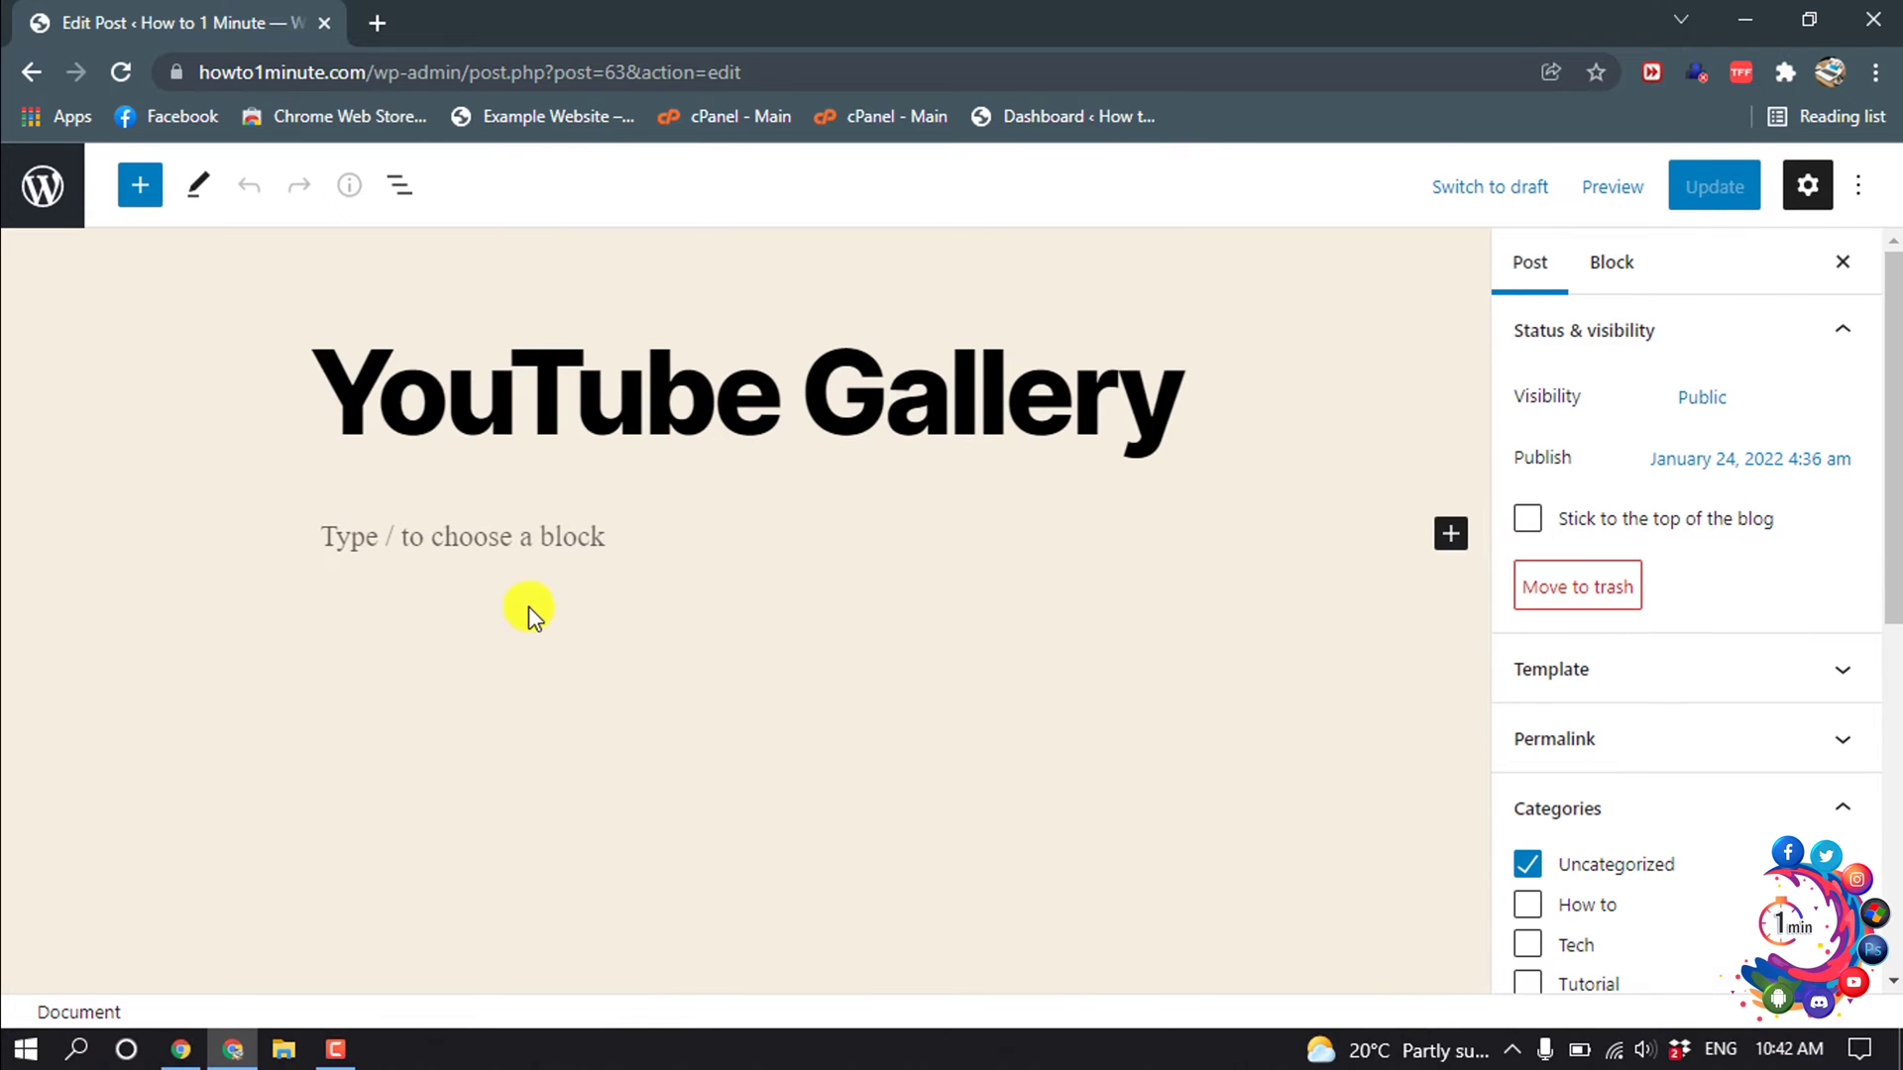
# Add a YouTube Wizard block found by searching 'youtube' and launch its wizard.
pyautogui.click(1453, 536)
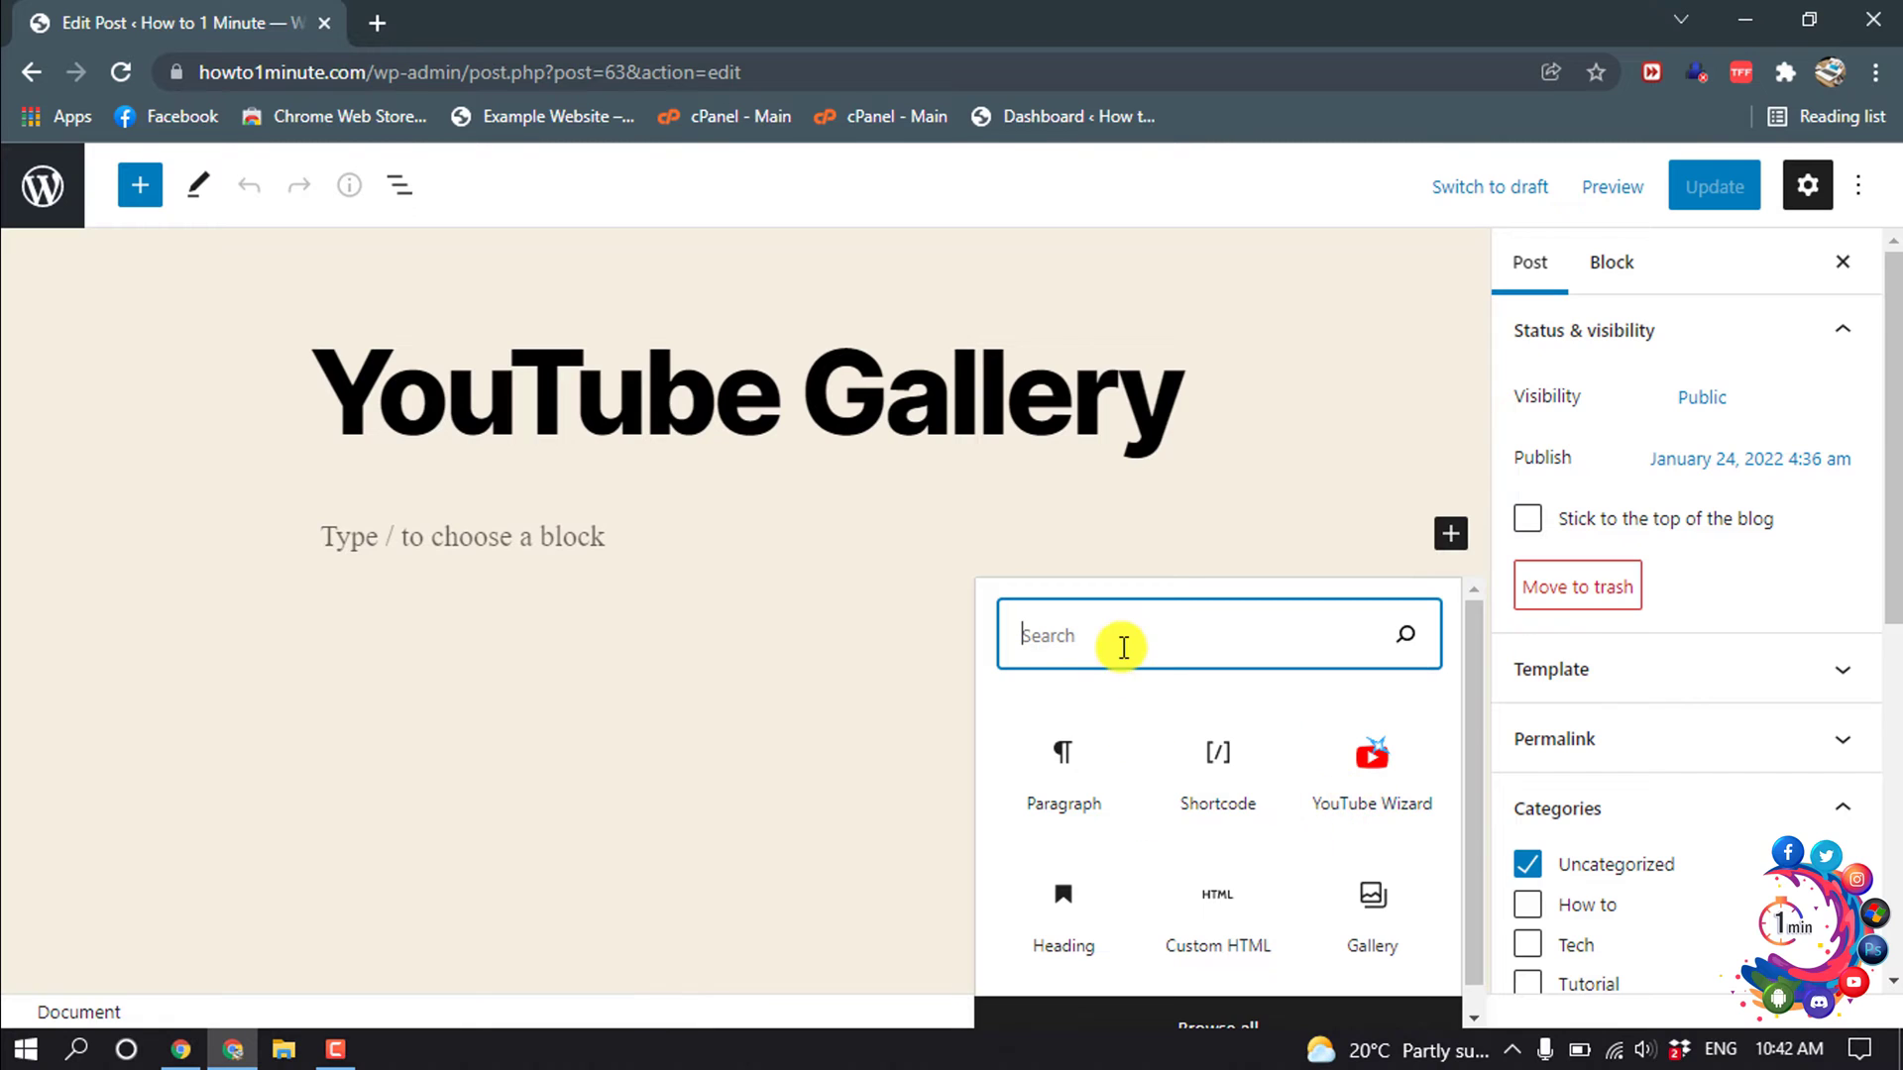
pyautogui.write('yout')
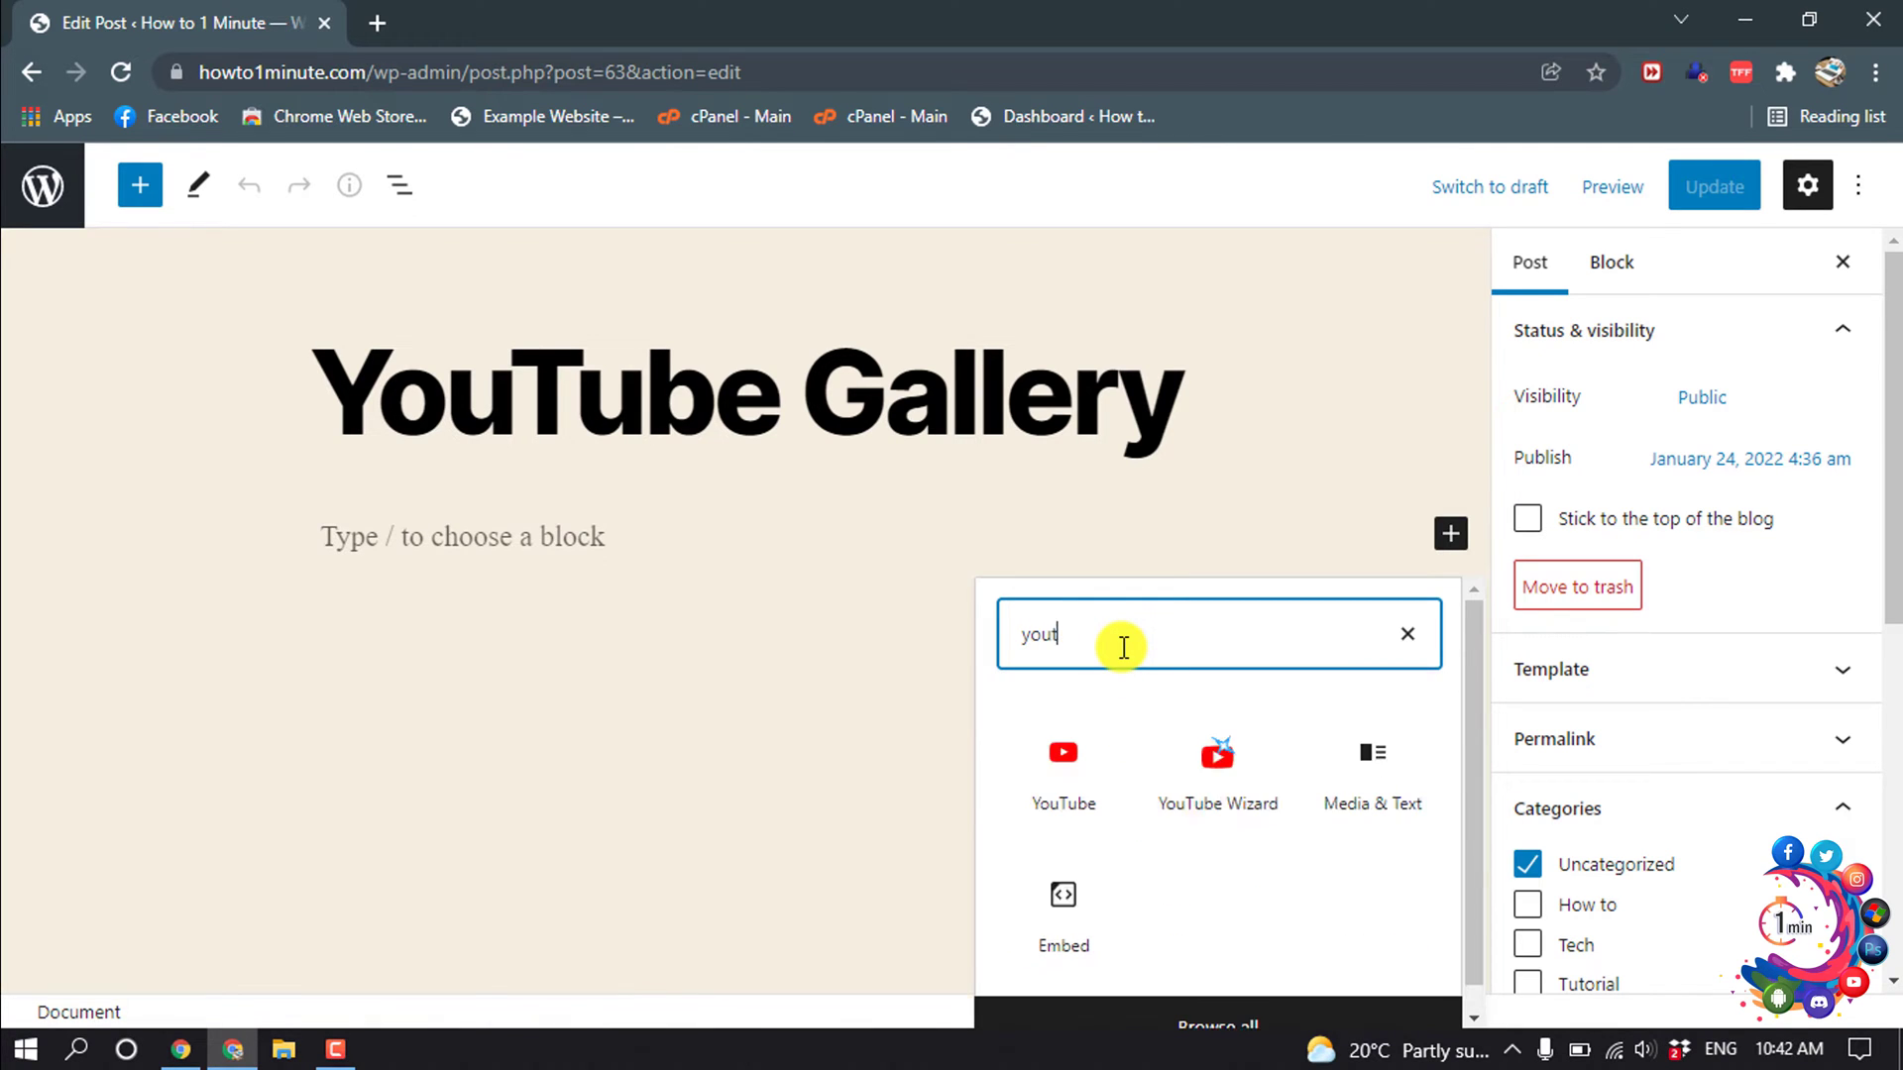
pyautogui.write('ube')
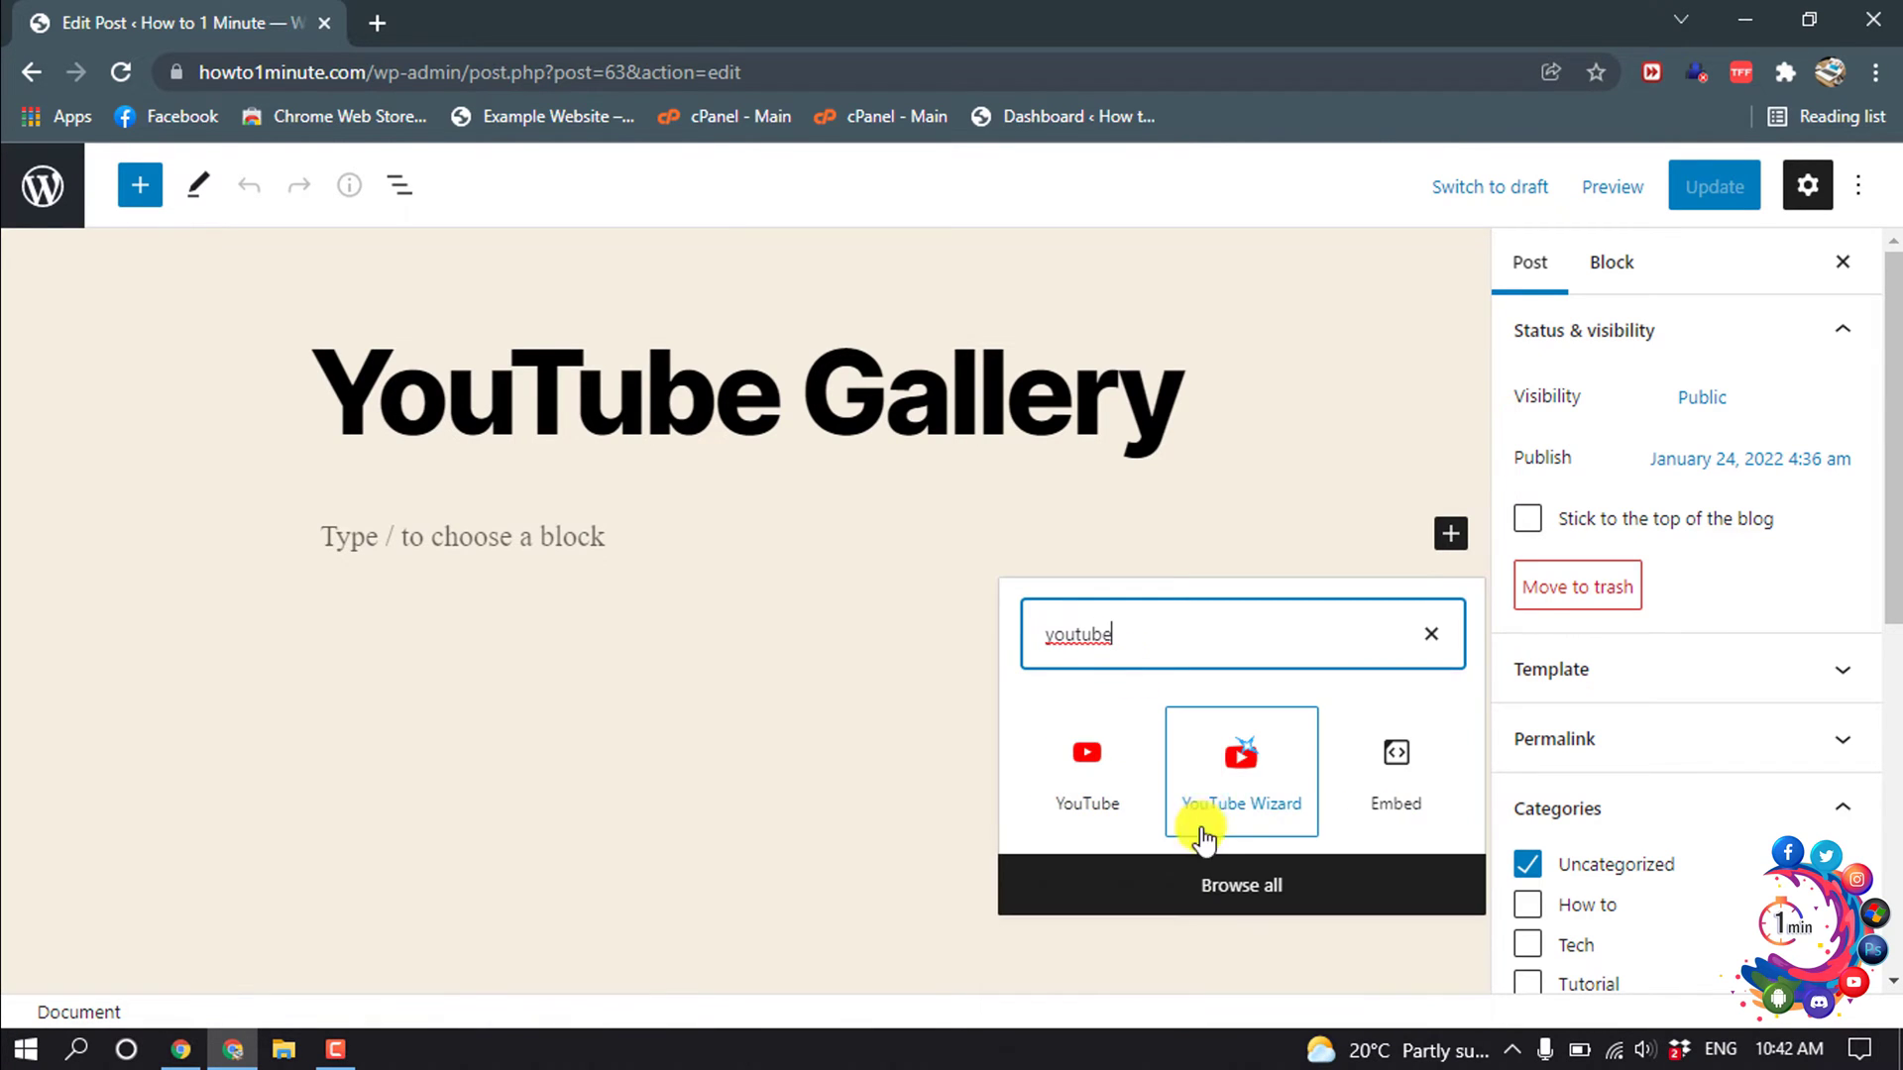
pyautogui.click(1238, 768)
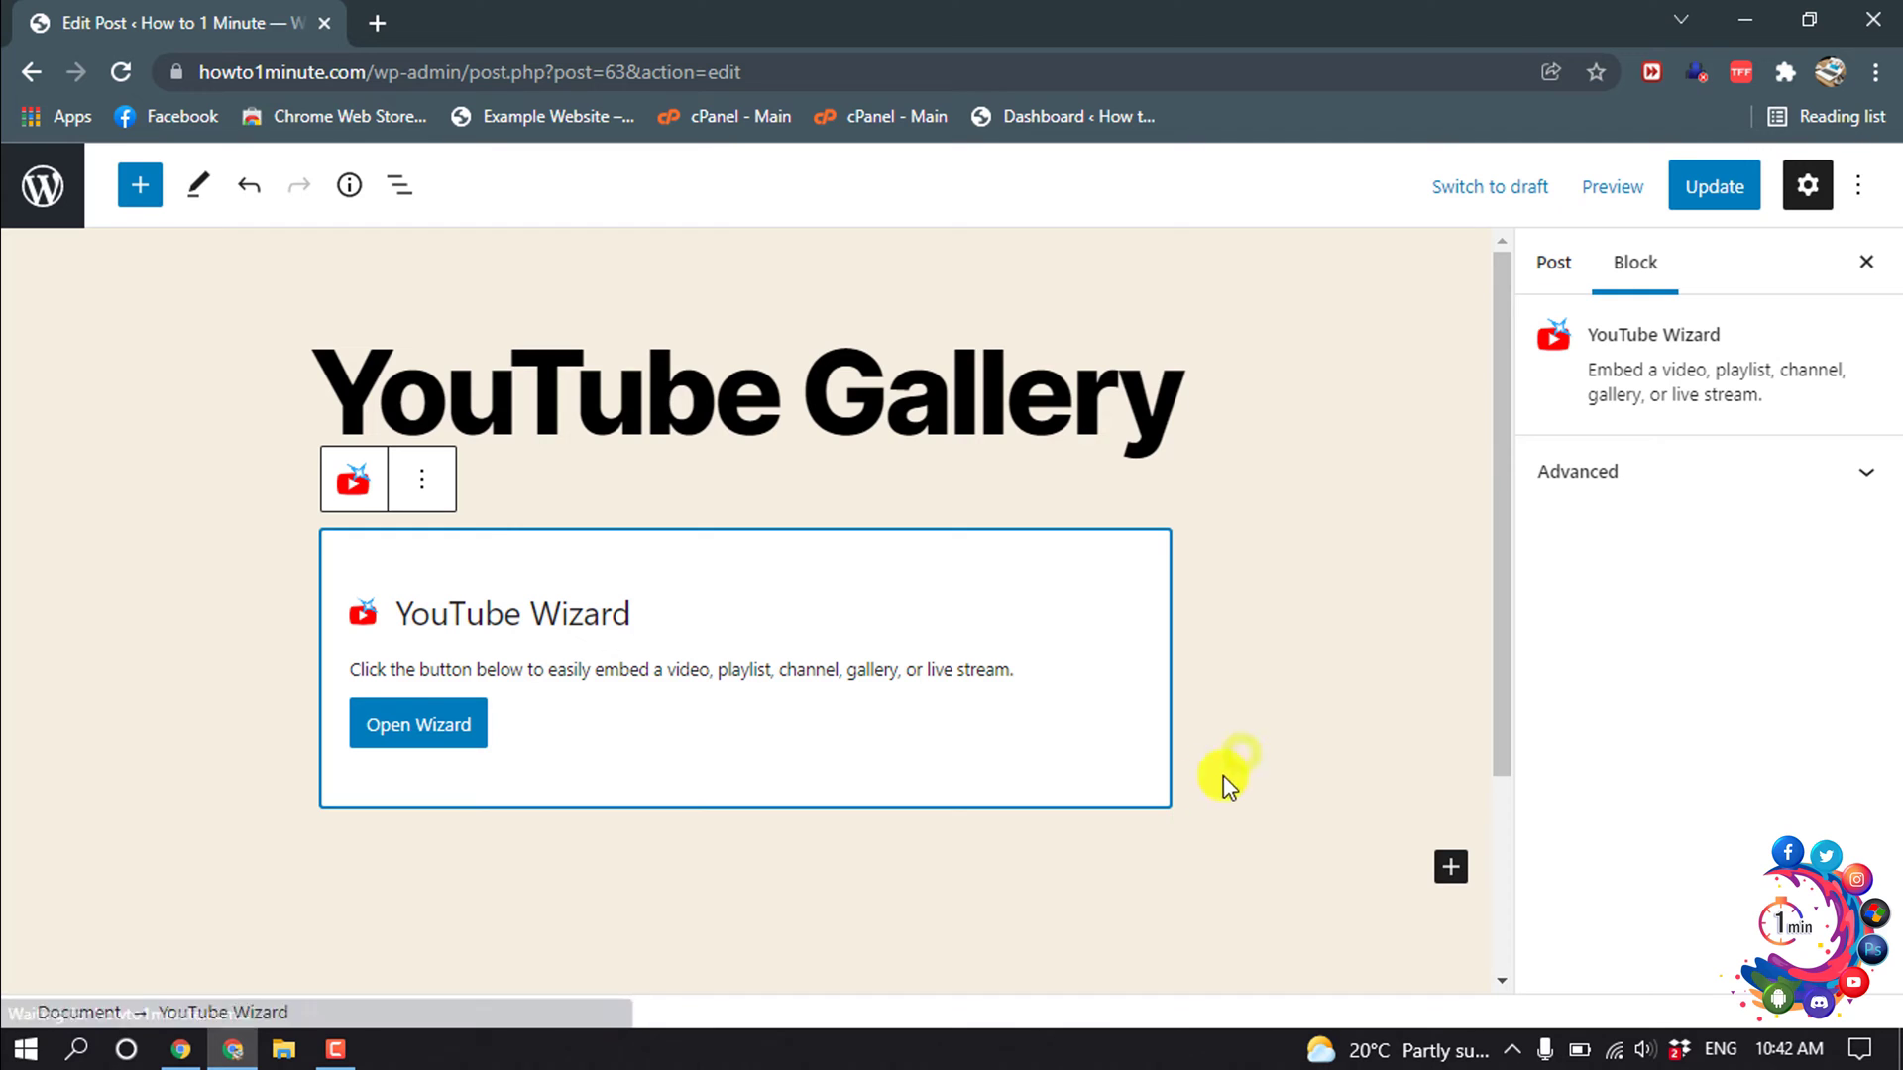
pyautogui.click(407, 737)
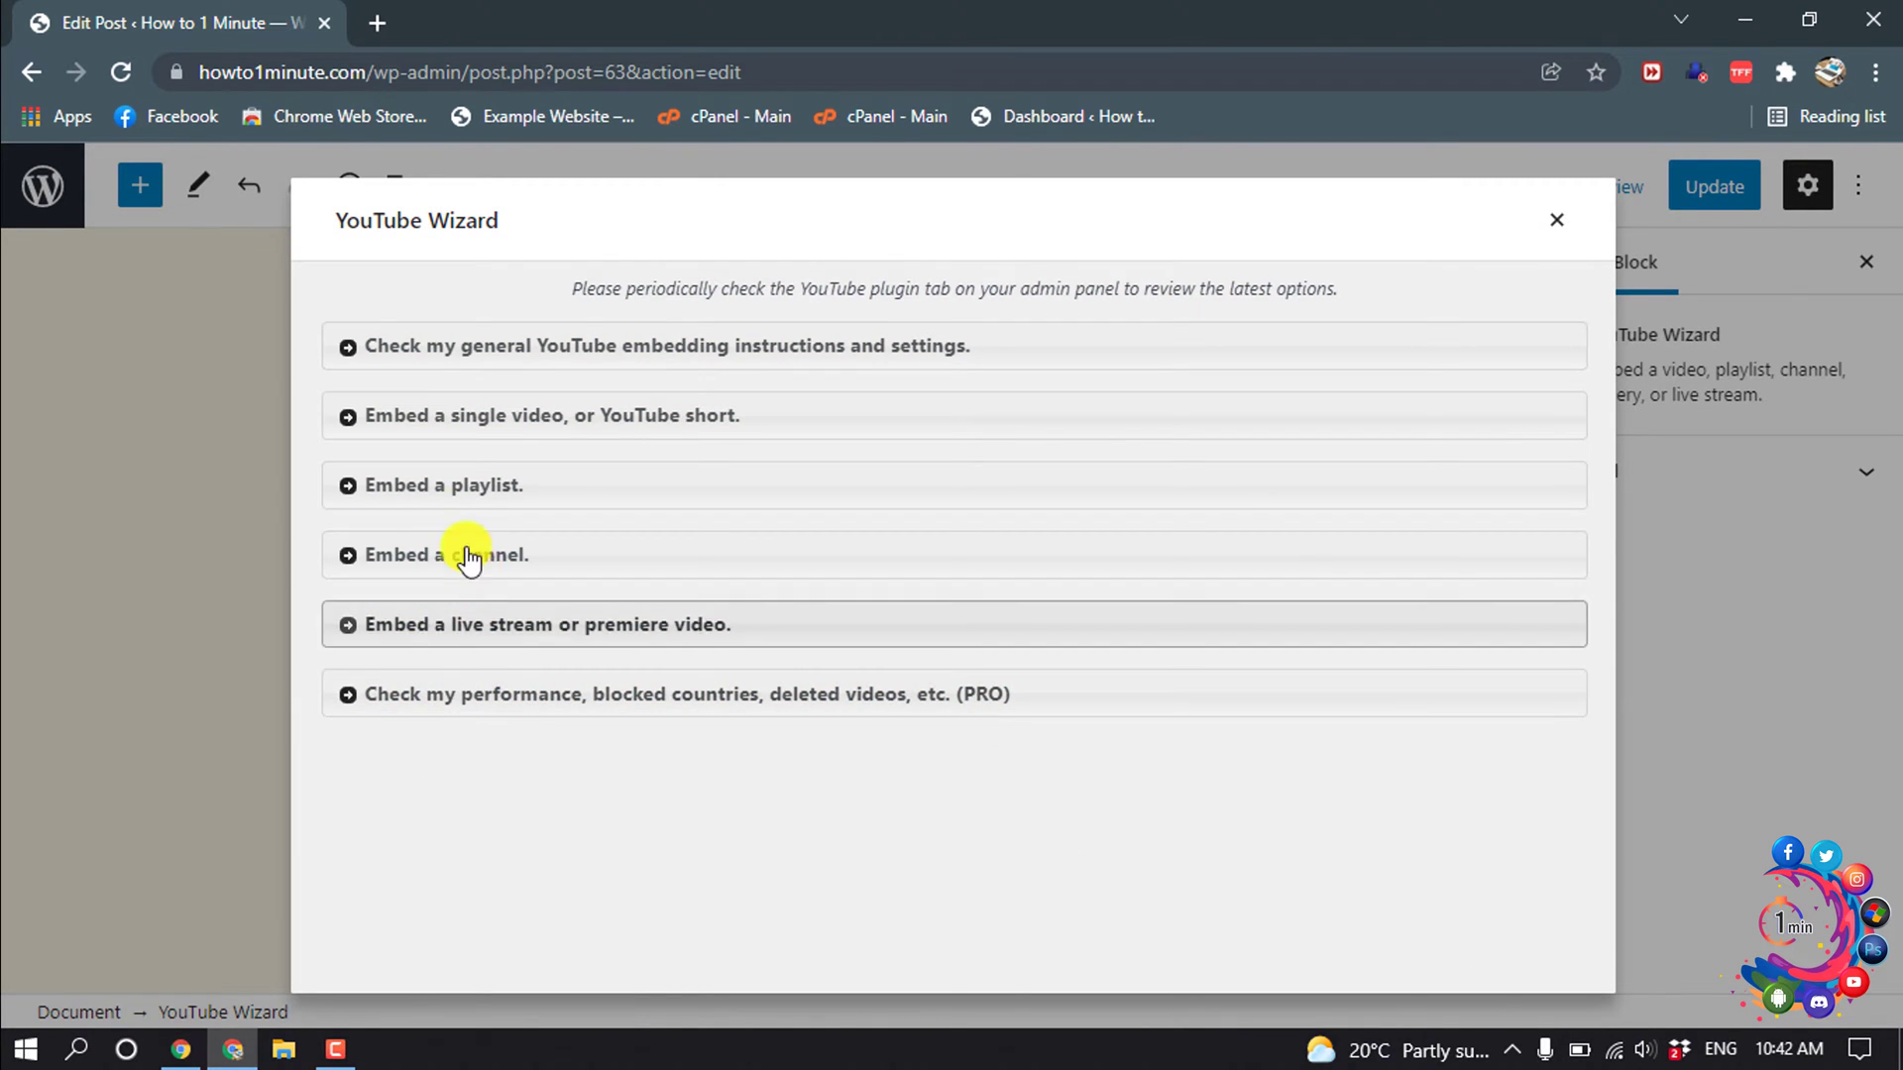
# Embed a channel by entering one of its video links, fetching the channel, and inserting it as a gallery.
pyautogui.click(432, 566)
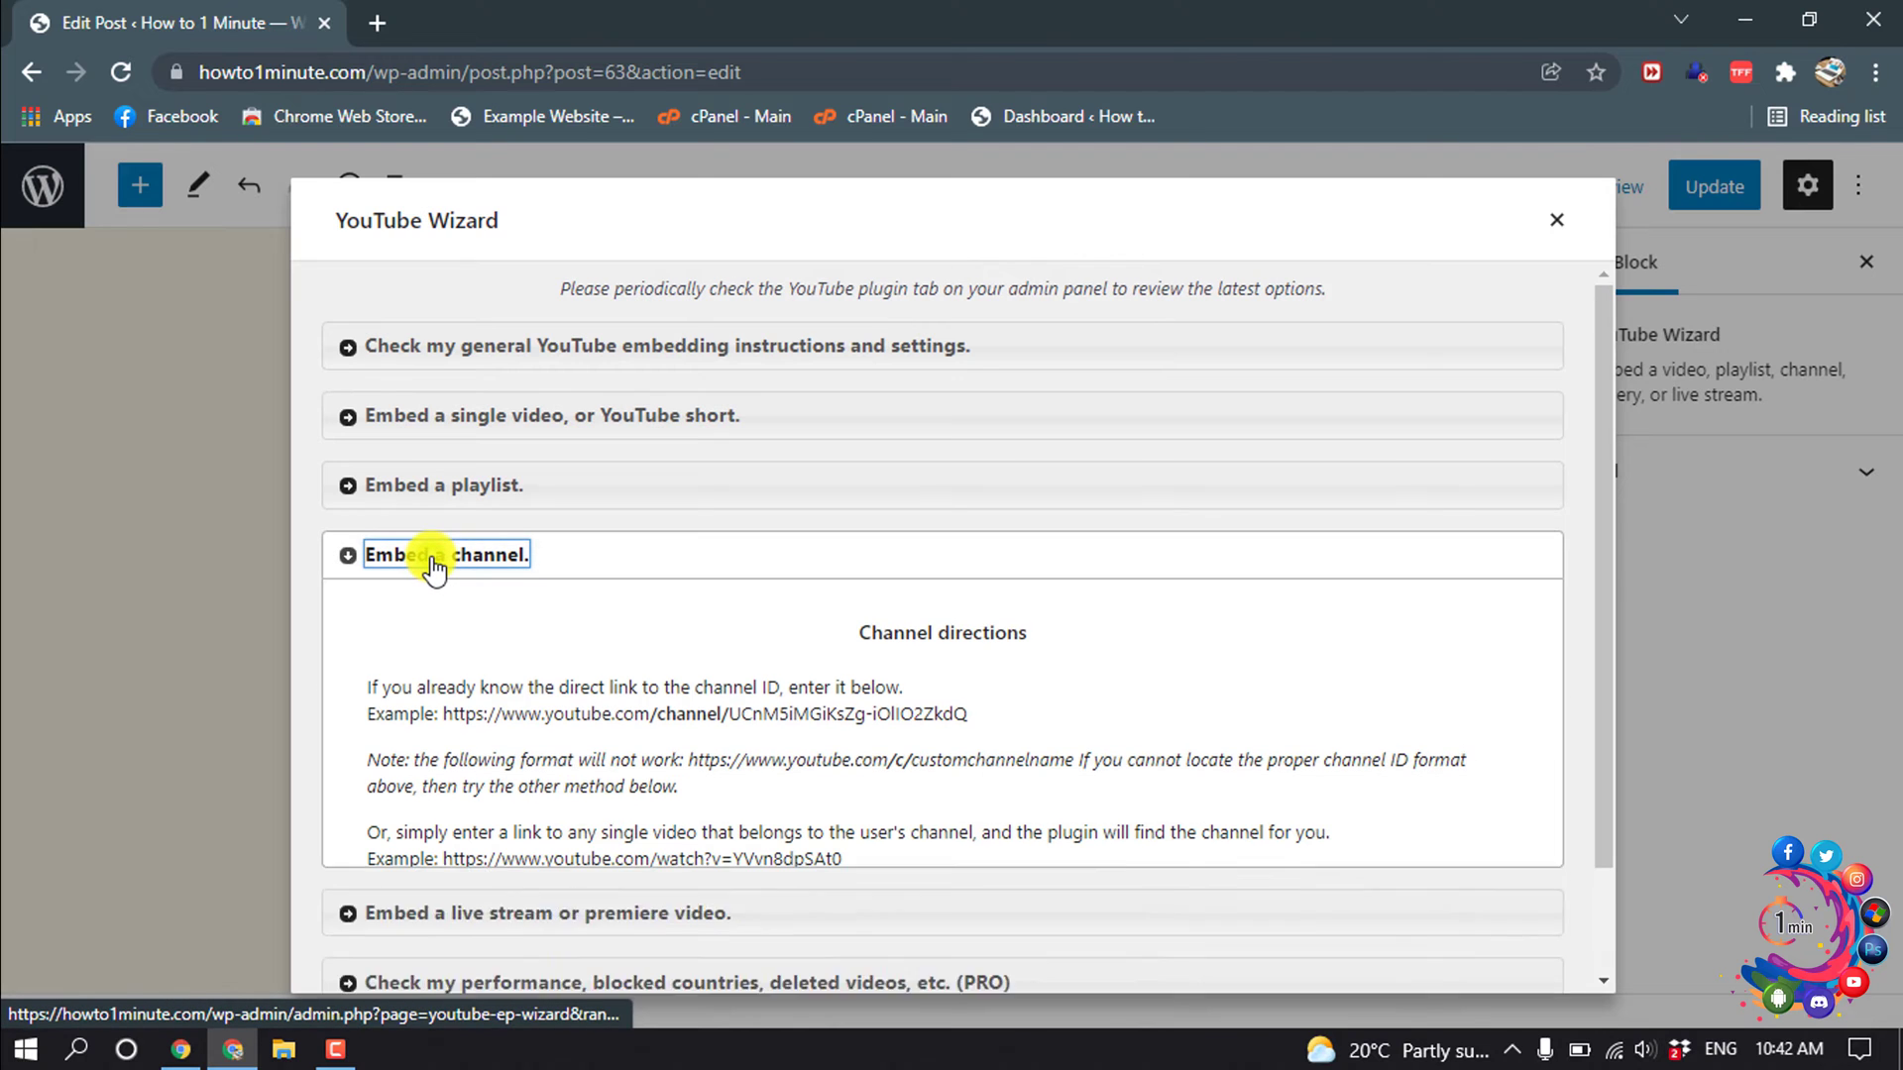
pyautogui.scroll(-3, 862, 544)
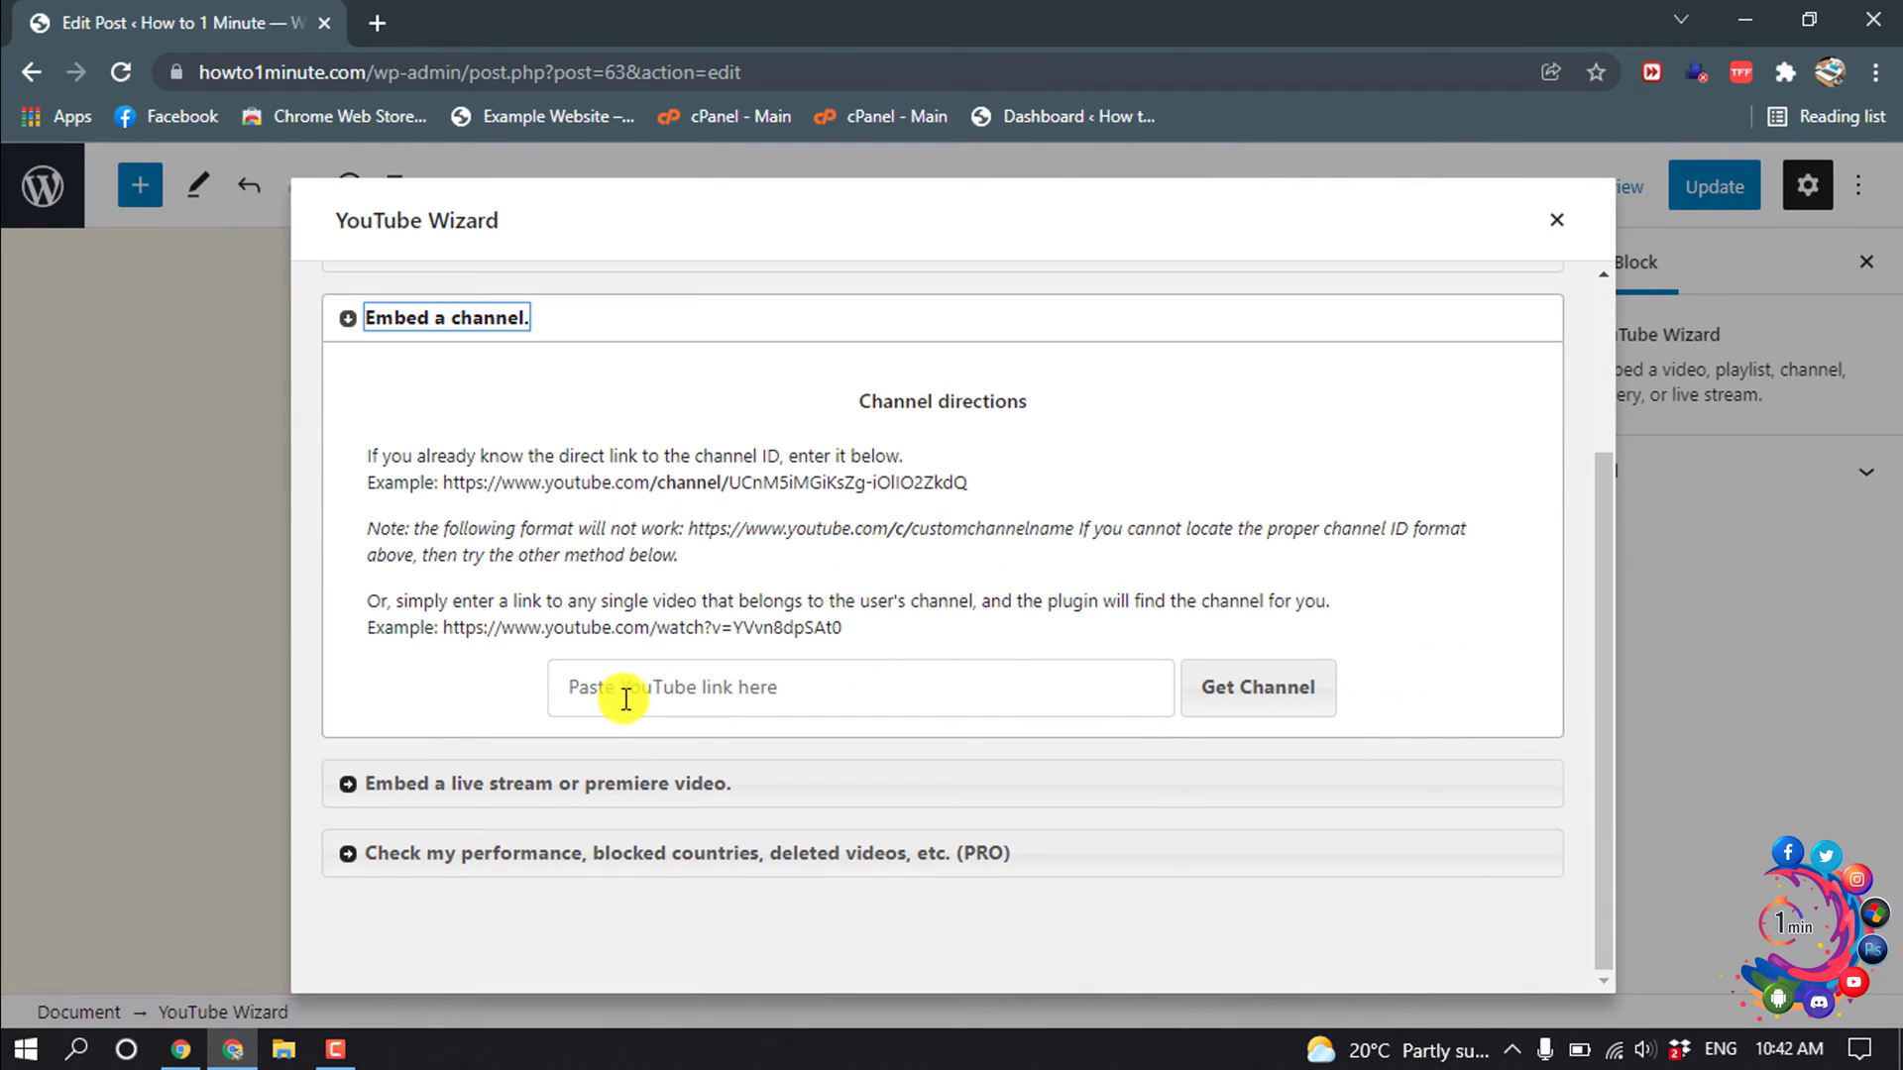
pyautogui.click(628, 698)
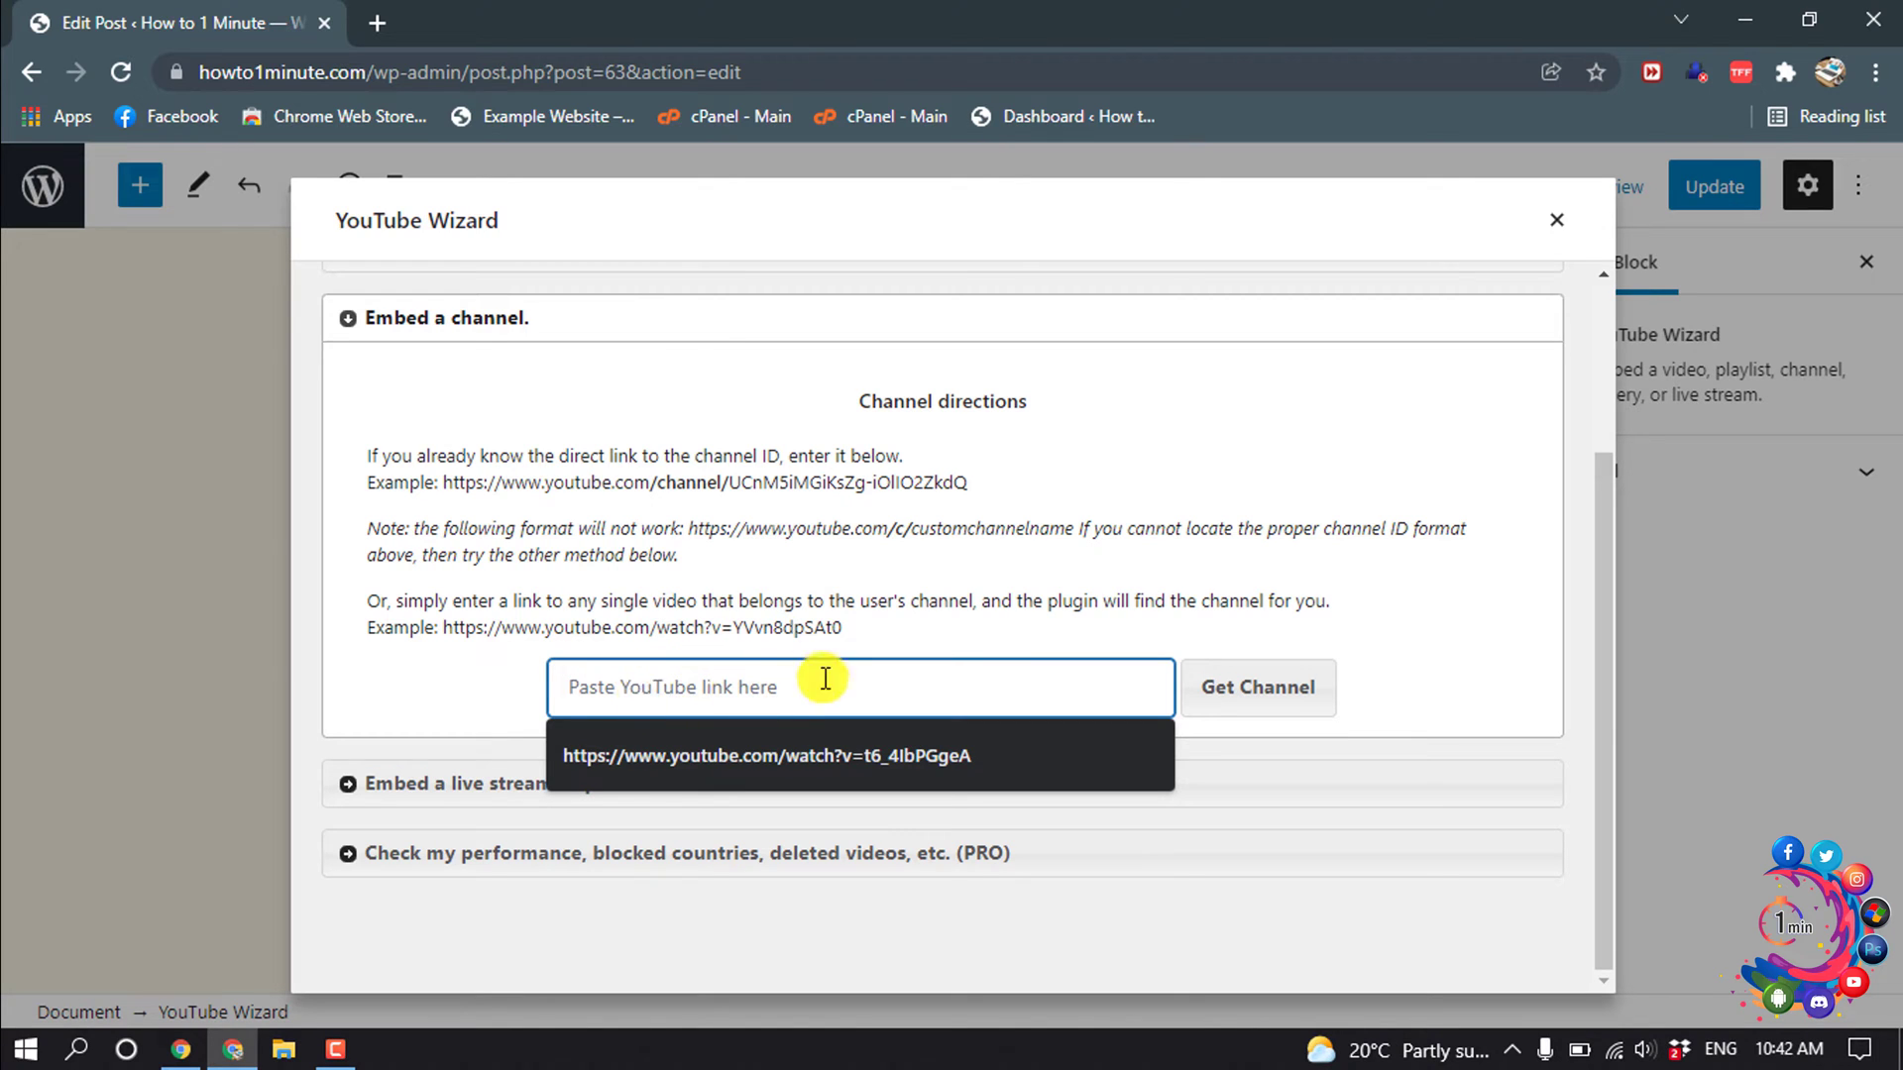
pyautogui.click(747, 756)
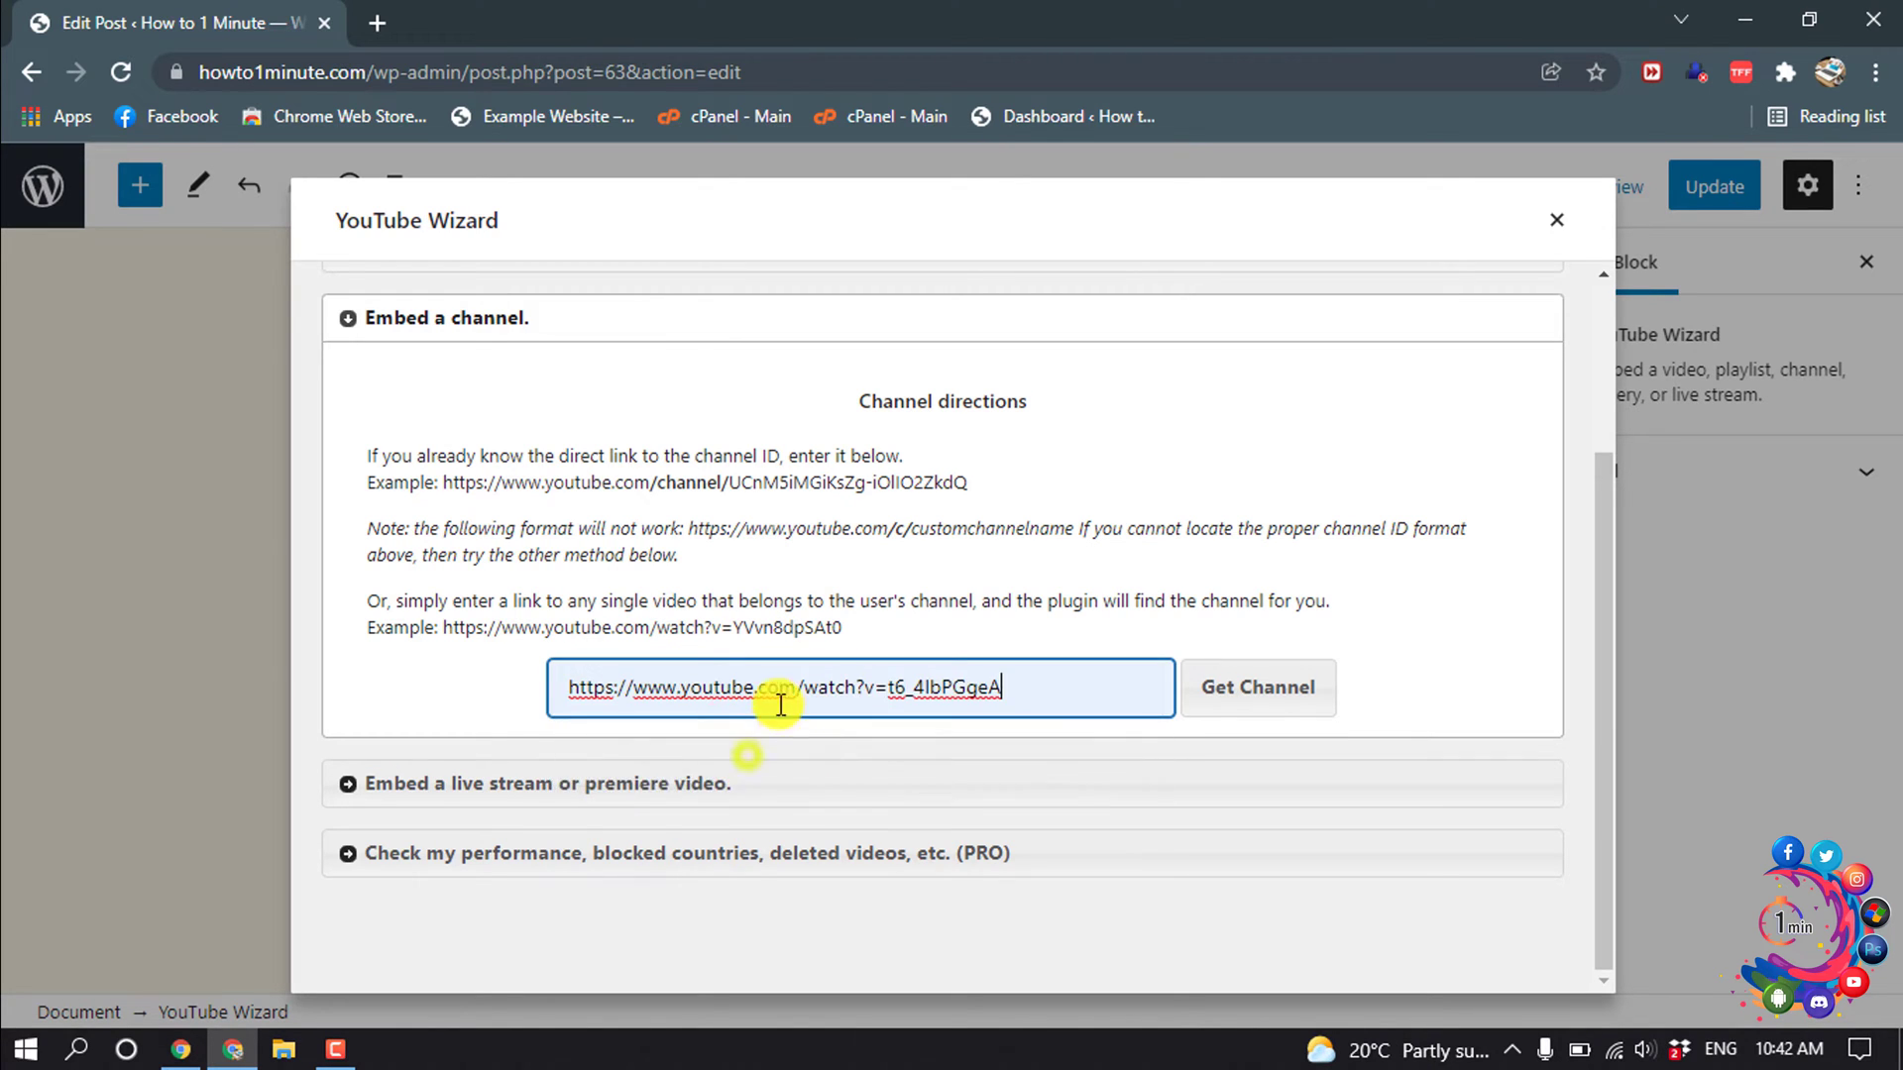
pyautogui.click(1269, 697)
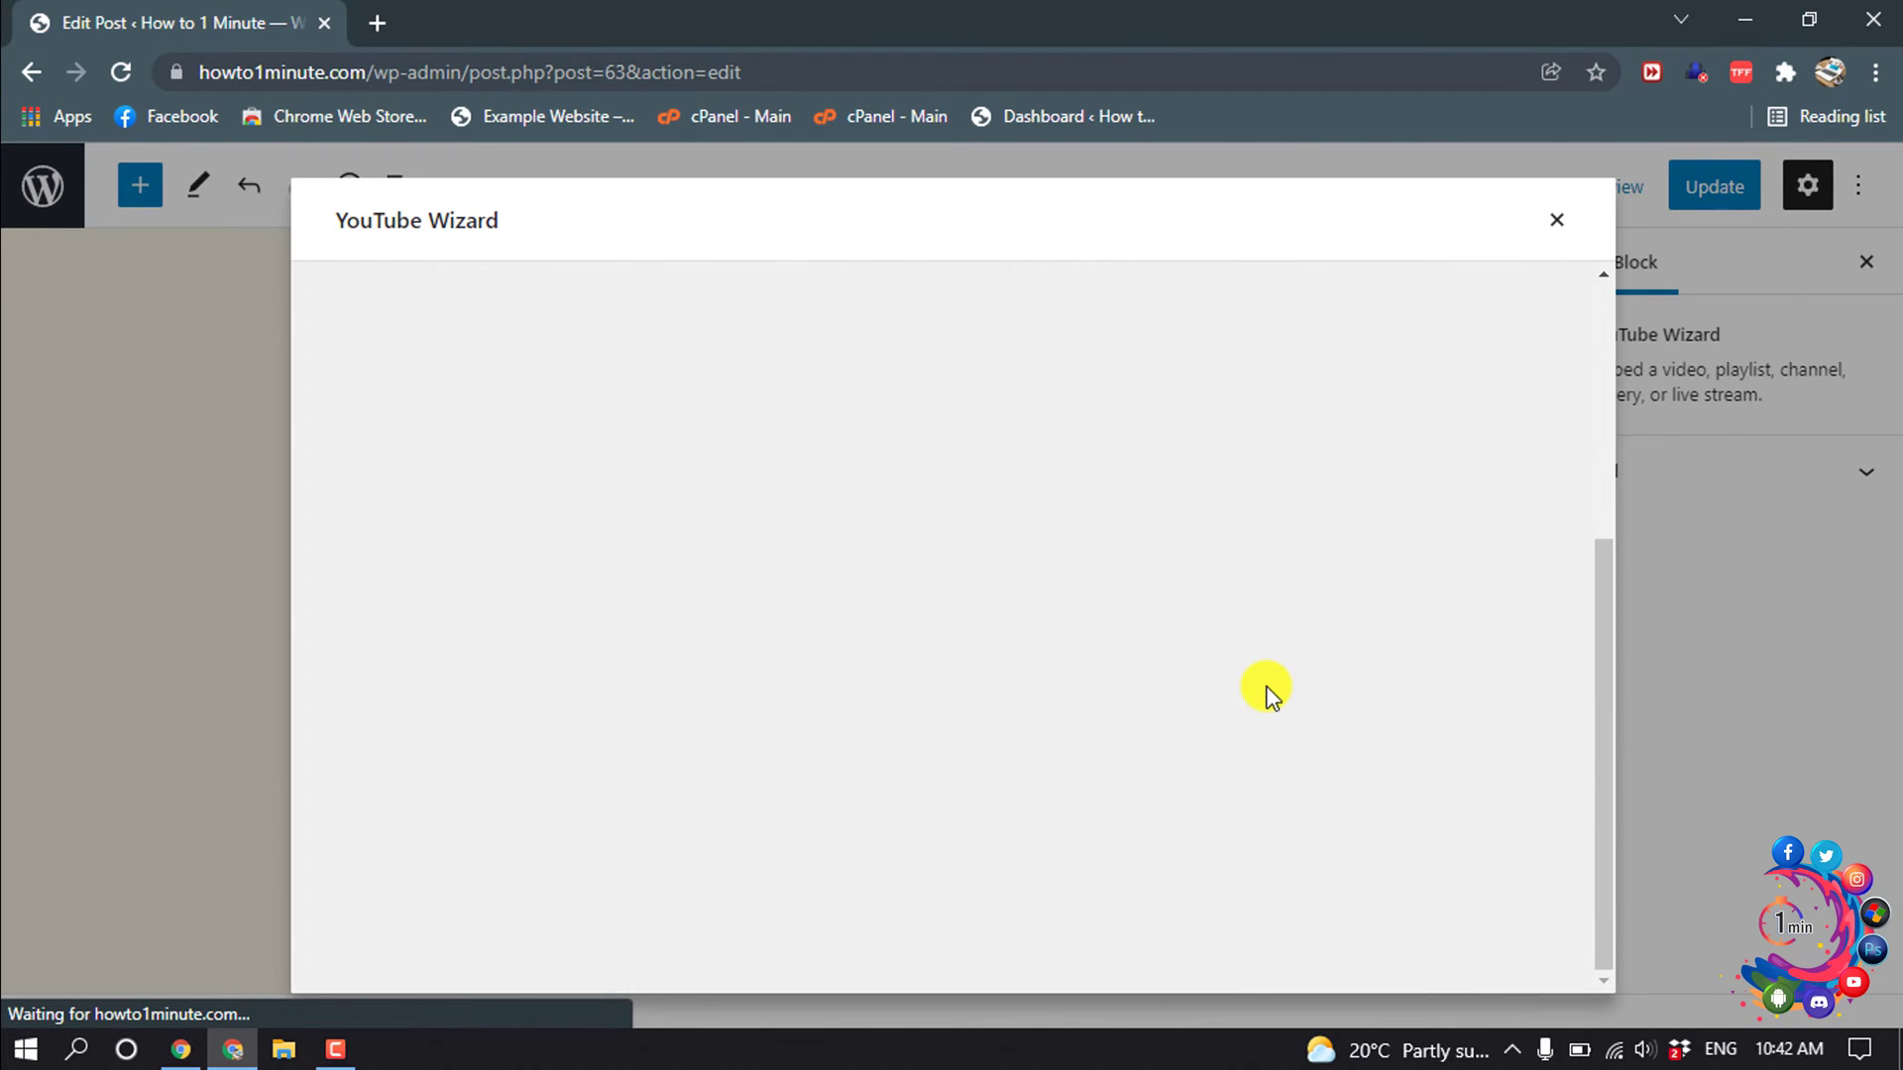
pyautogui.scroll(1, 1264, 686)
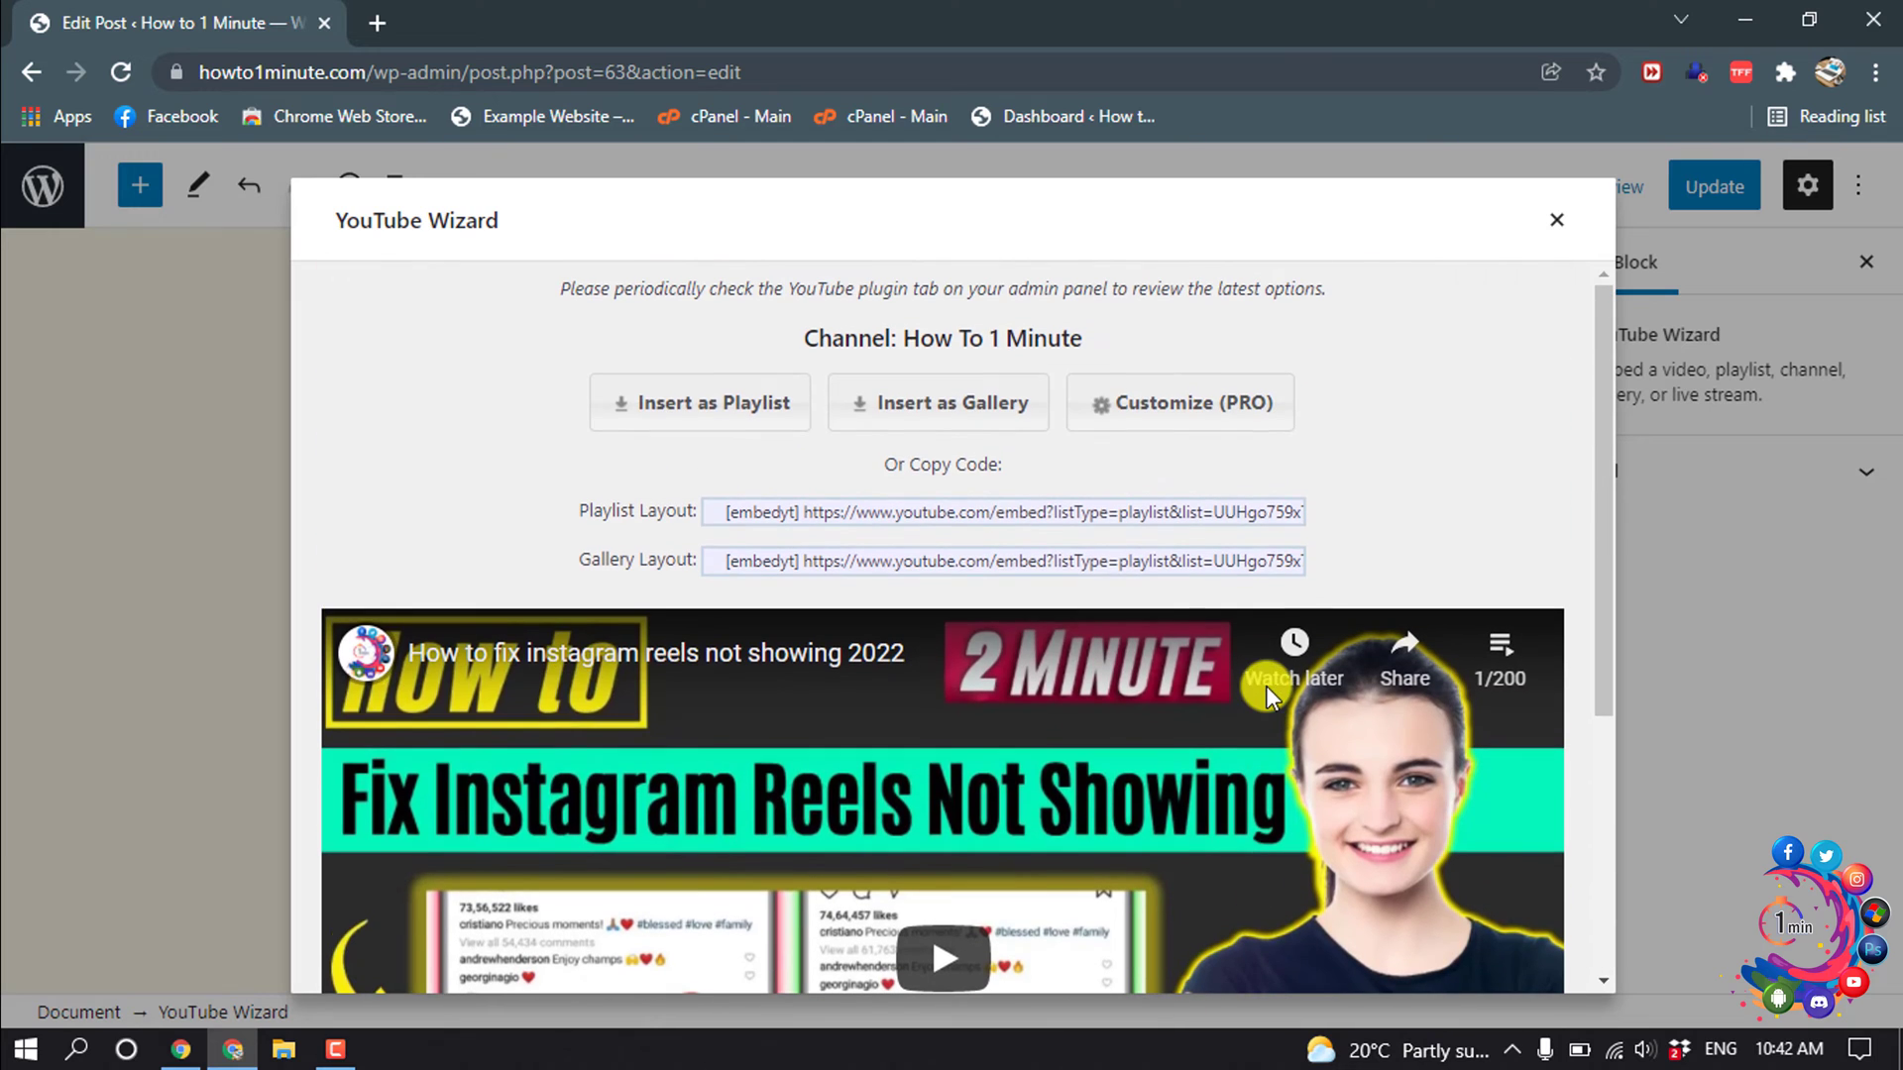
pyautogui.click(954, 417)
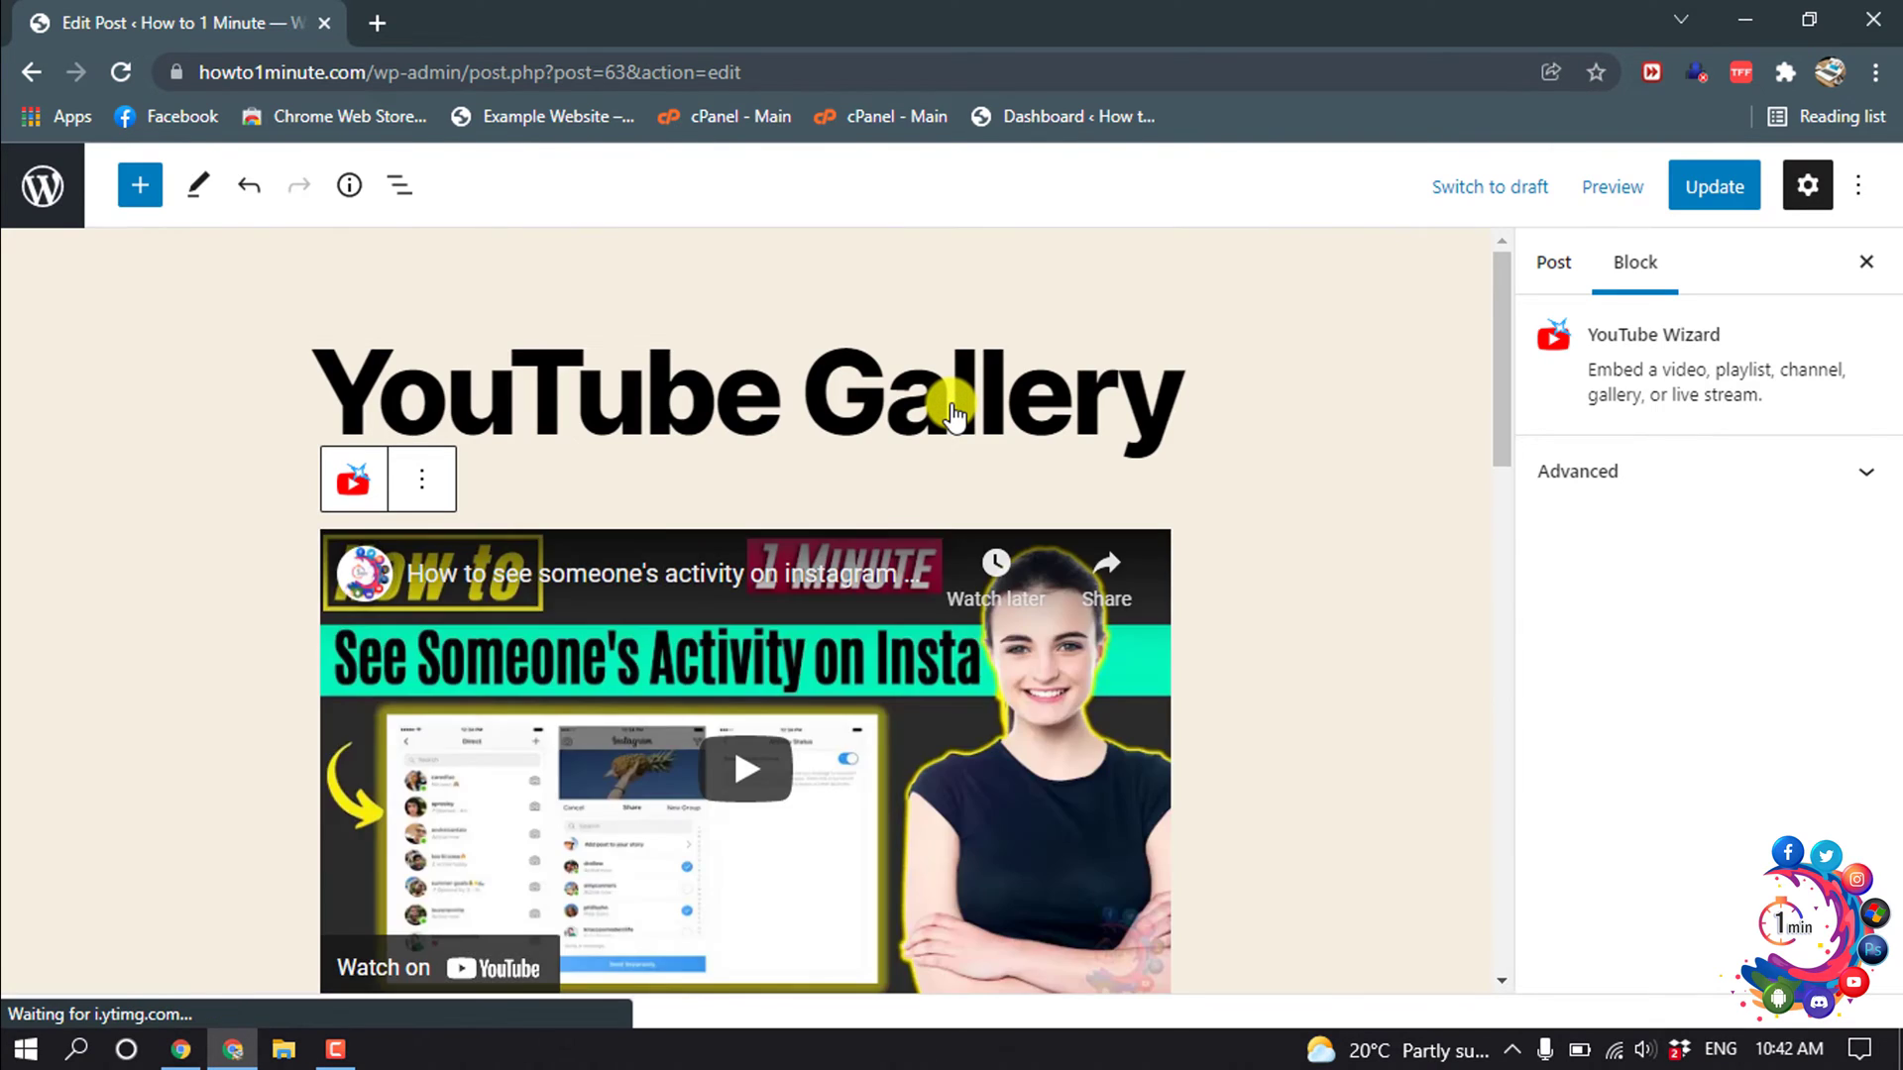
# Update the post, then open View Post in a new tab and switch to it.
pyautogui.scroll(-15, 552, 615)
pyautogui.scroll(15, 552, 610)
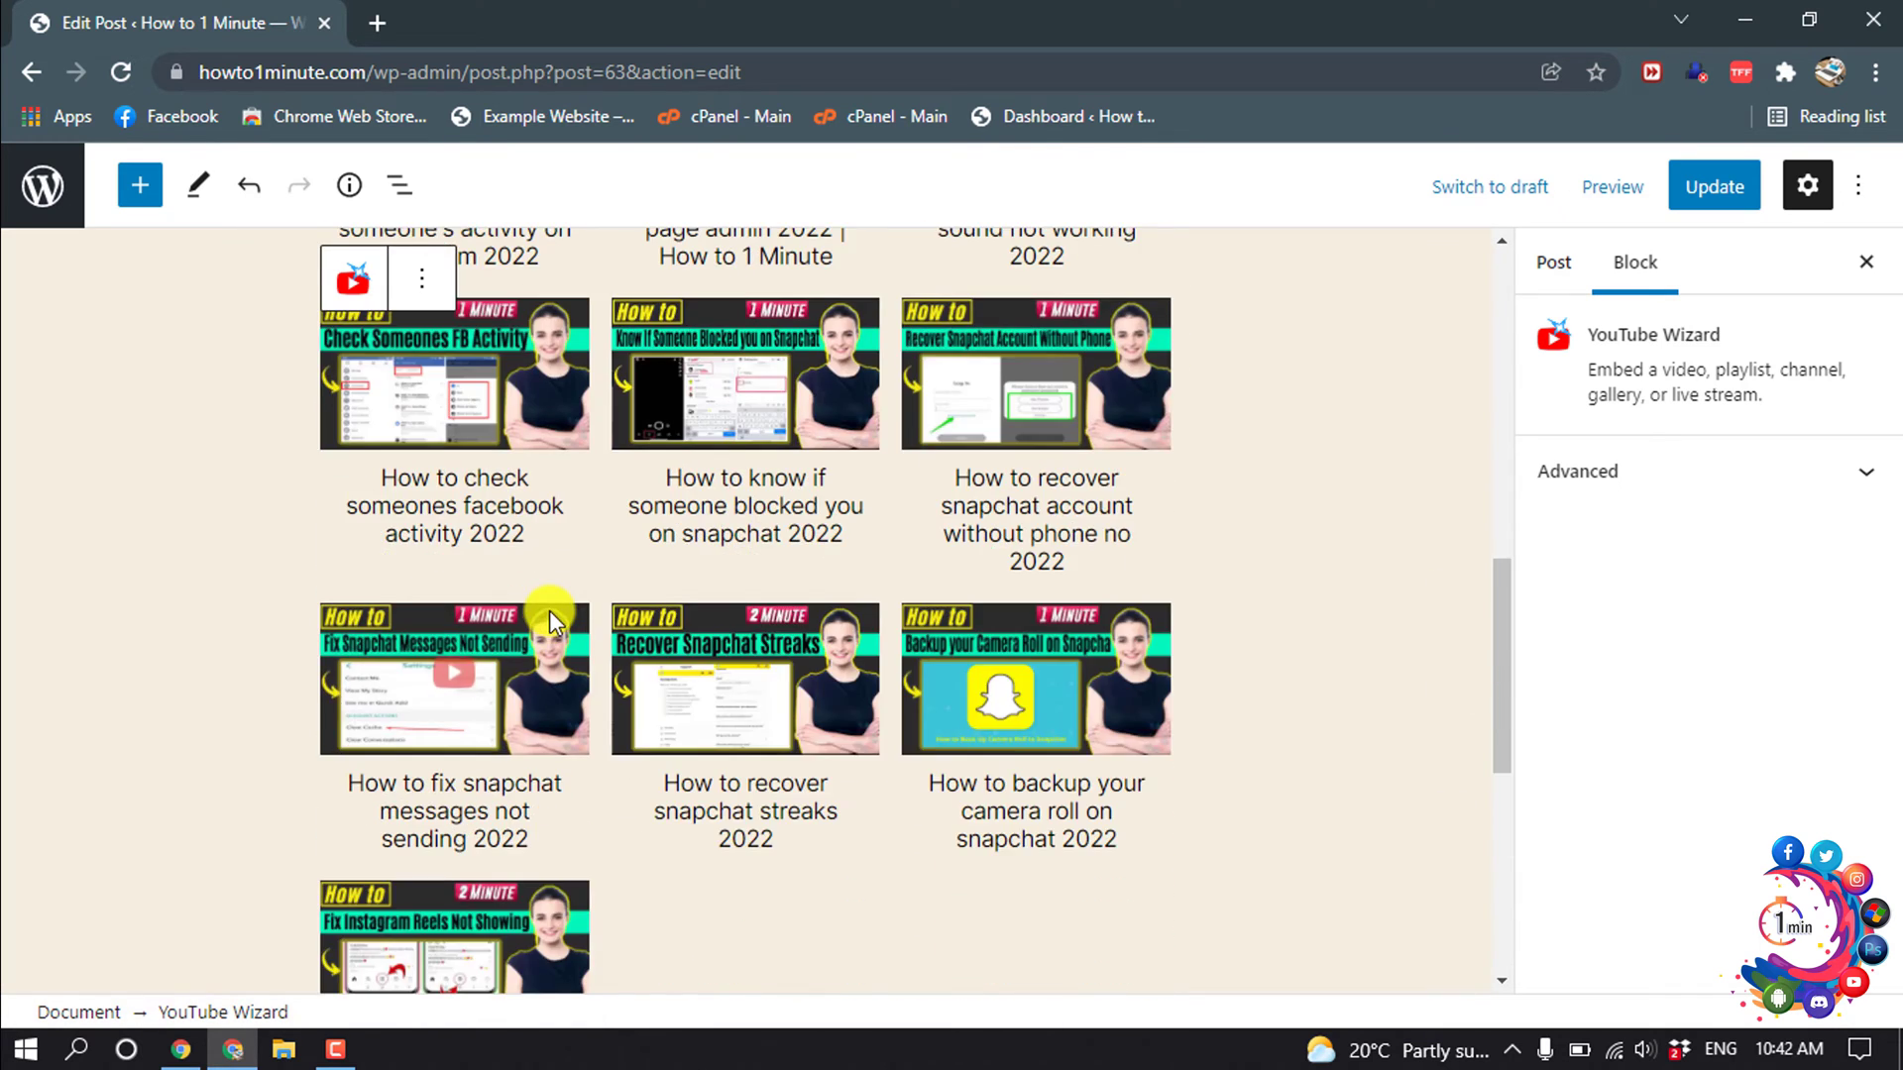
pyautogui.click(1724, 203)
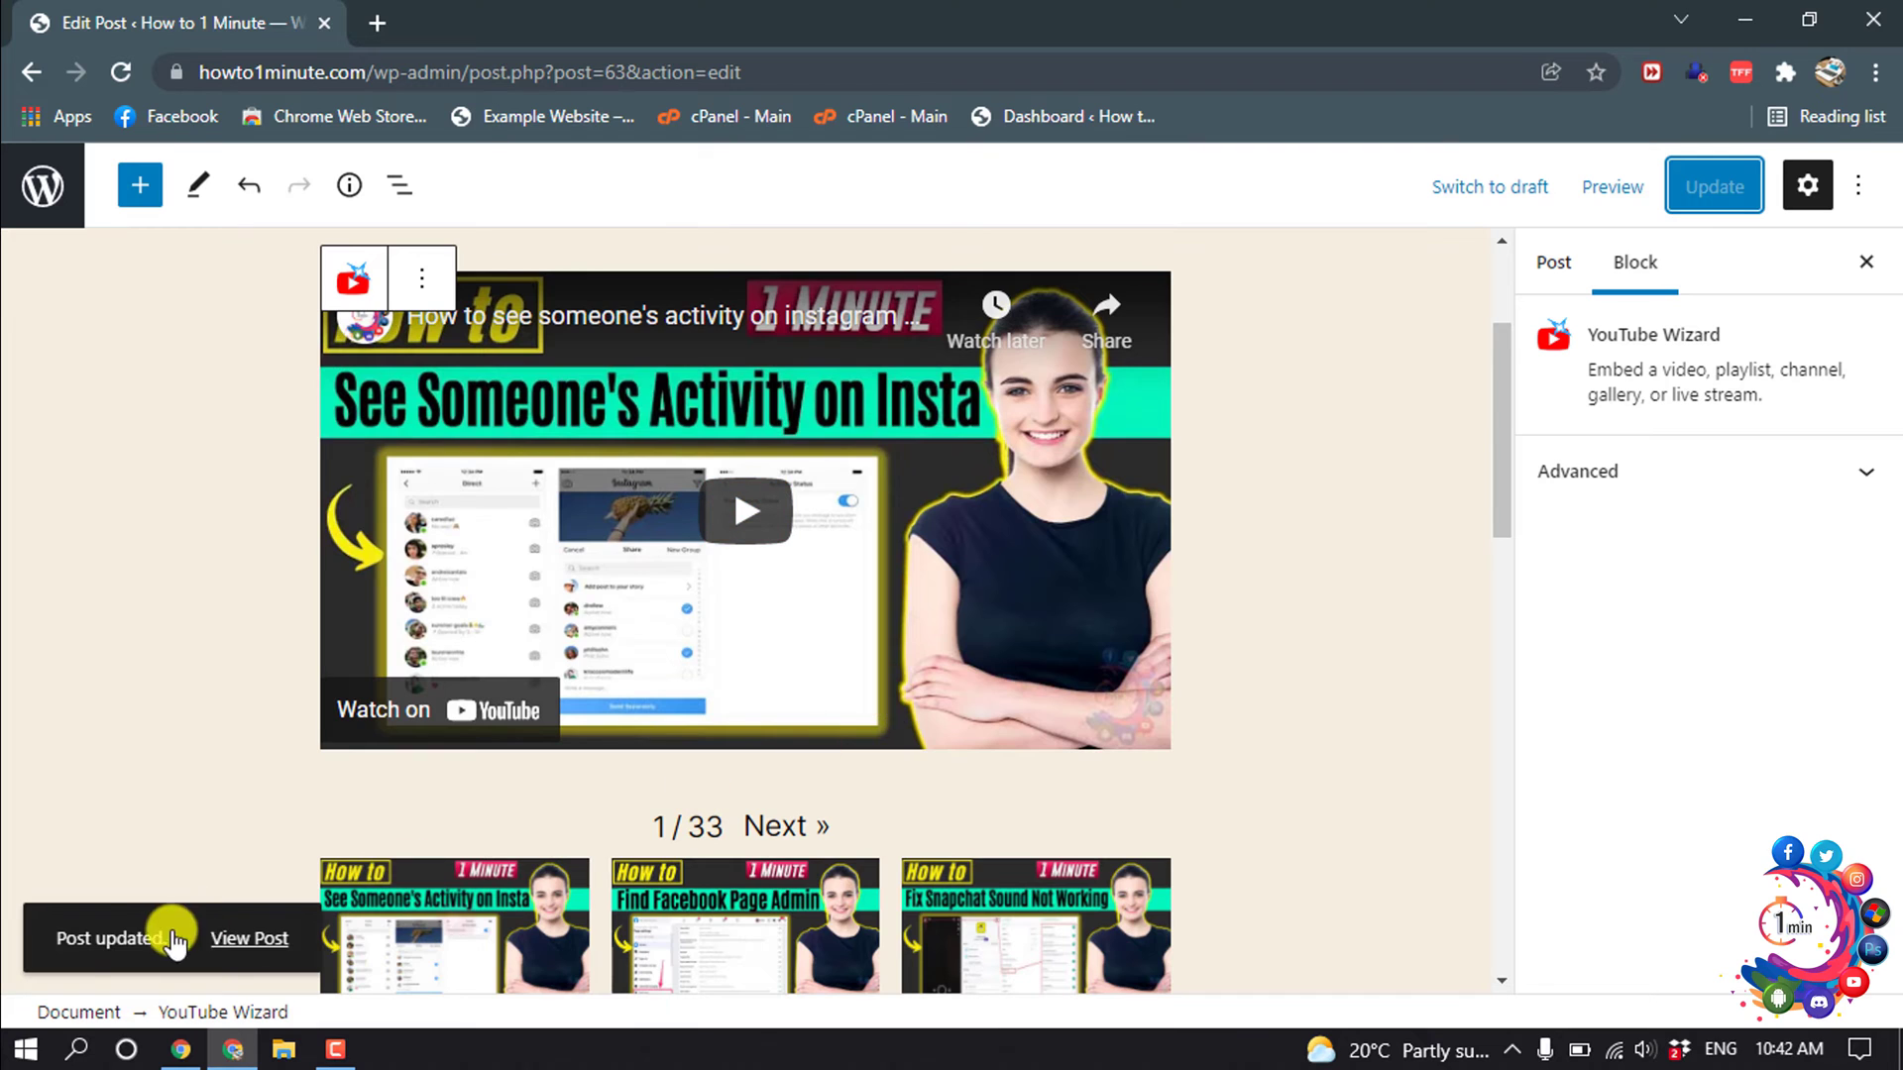
pyautogui.rightClick(245, 943)
pyautogui.click(395, 632)
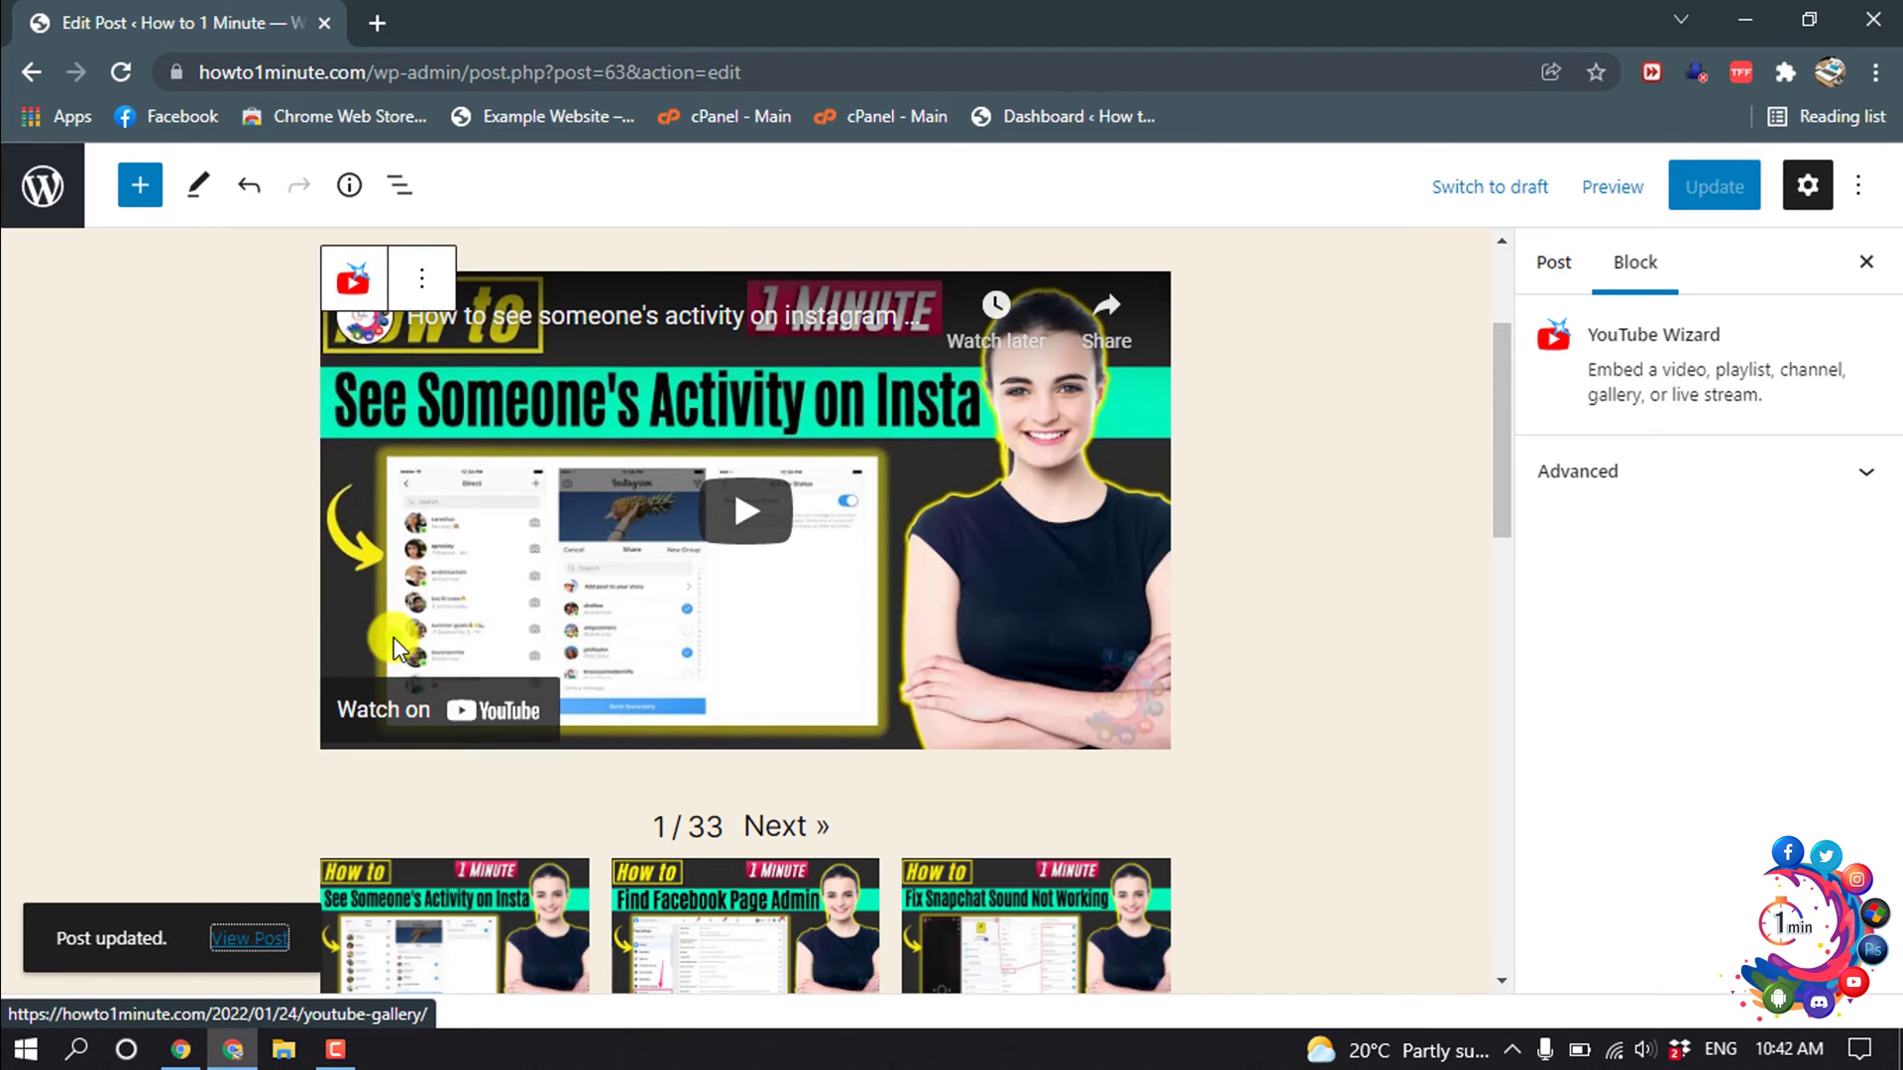
pyautogui.click(507, 14)
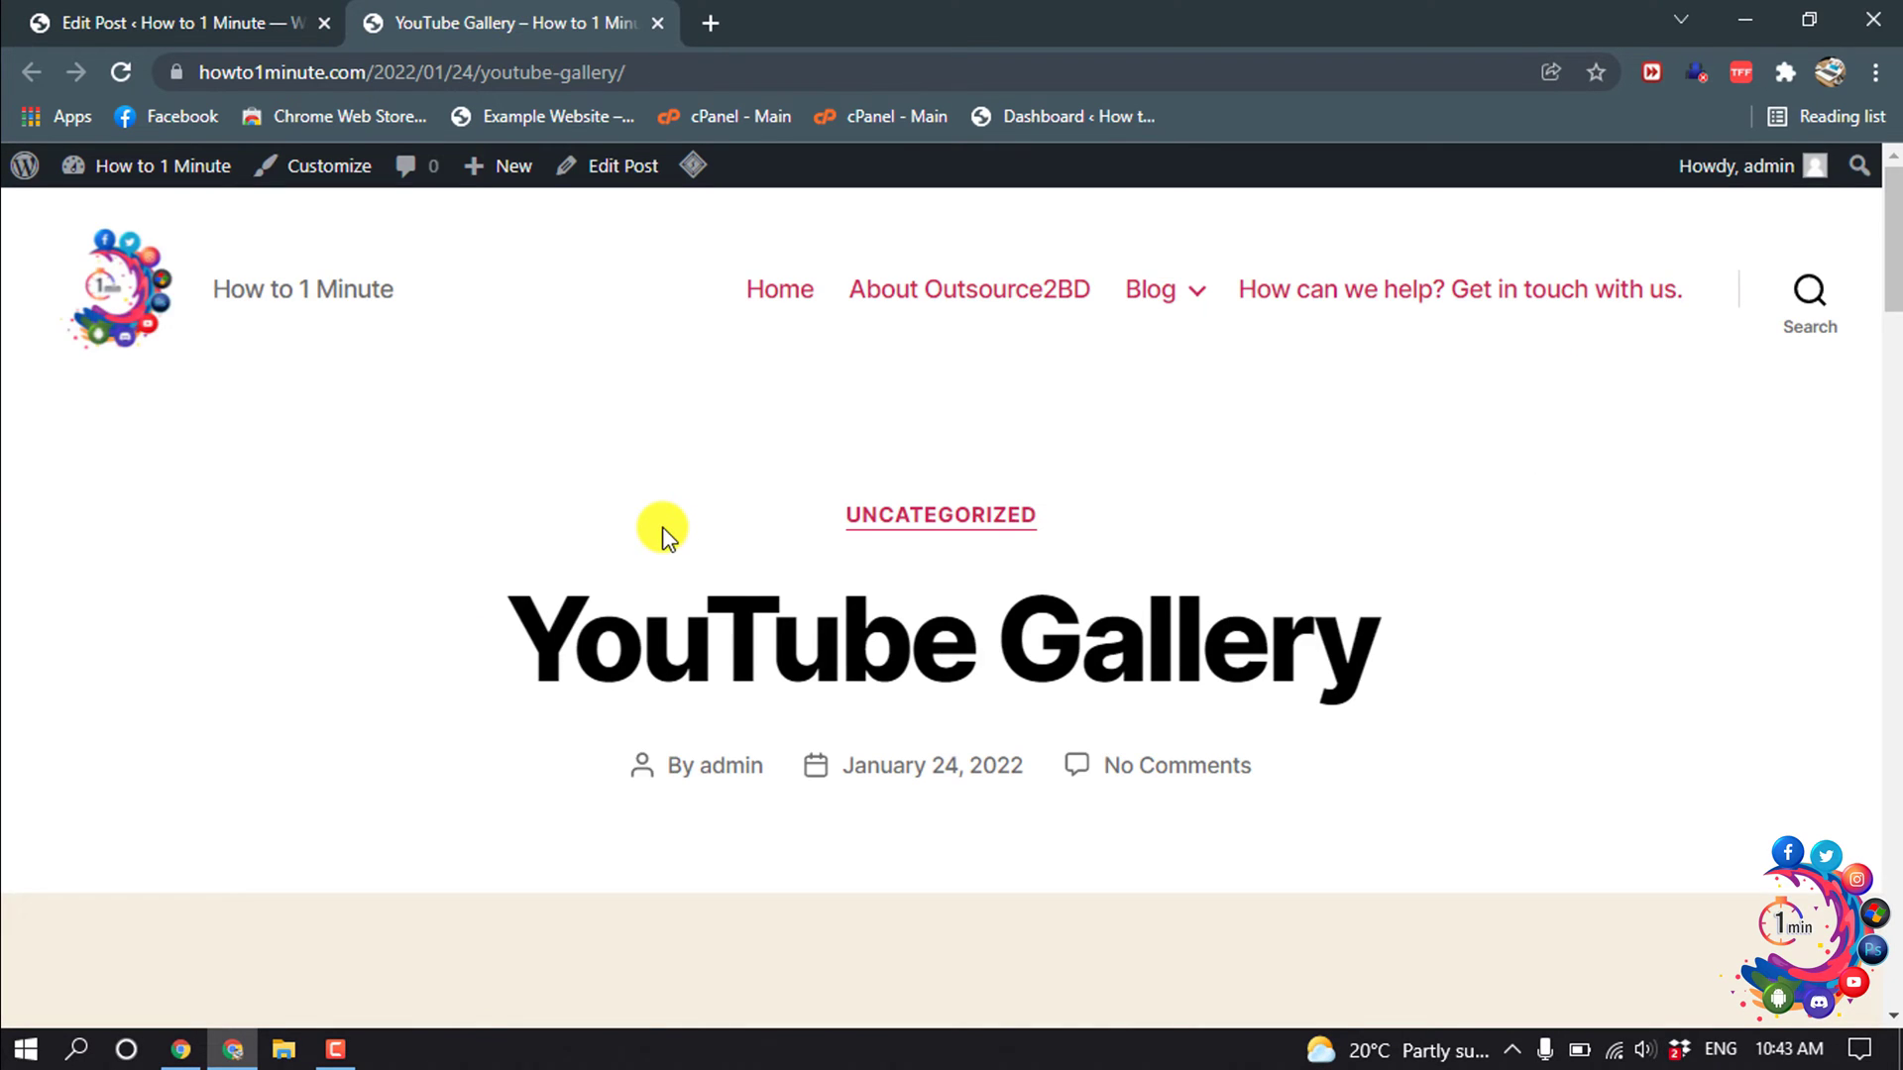
# Play the facebook page admin video from the live gallery, then minimize Chrome.
pyautogui.scroll(-12, 662, 532)
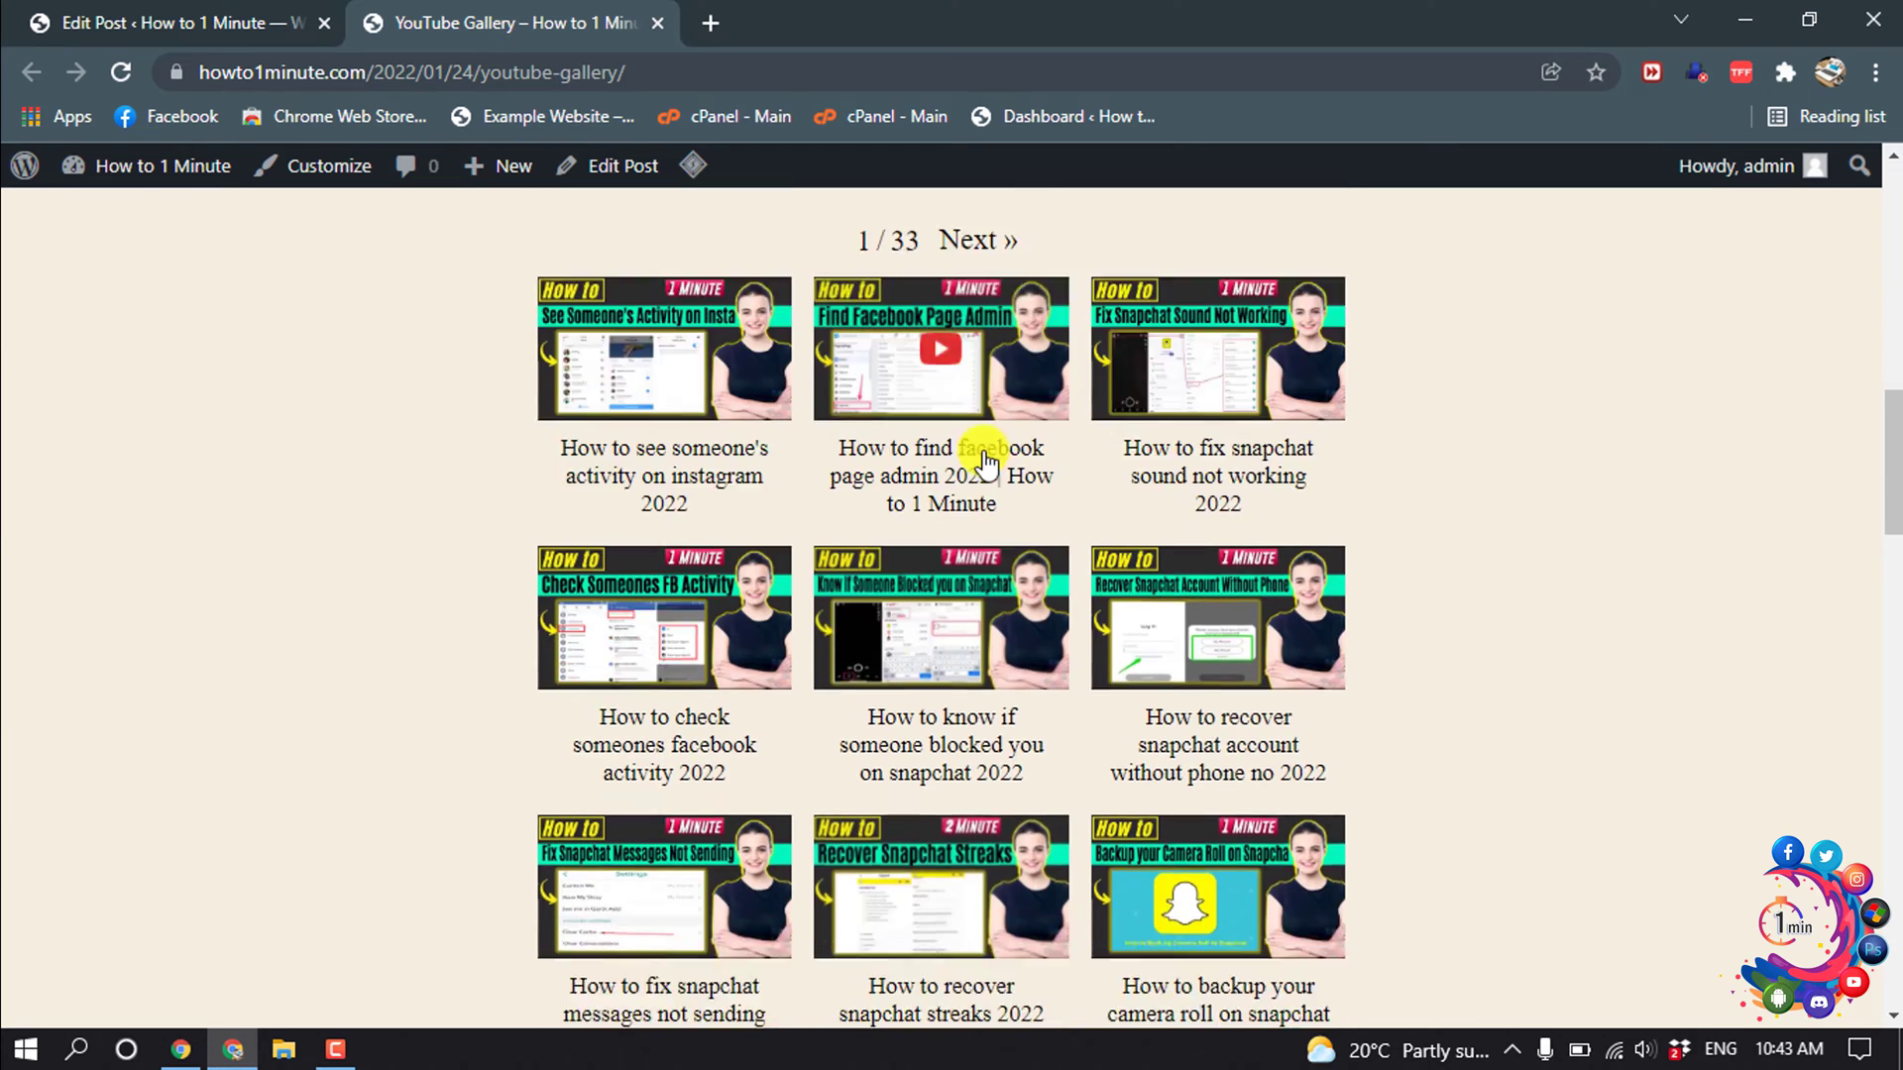
pyautogui.scroll(-8, 984, 453)
pyautogui.scroll(14, 984, 454)
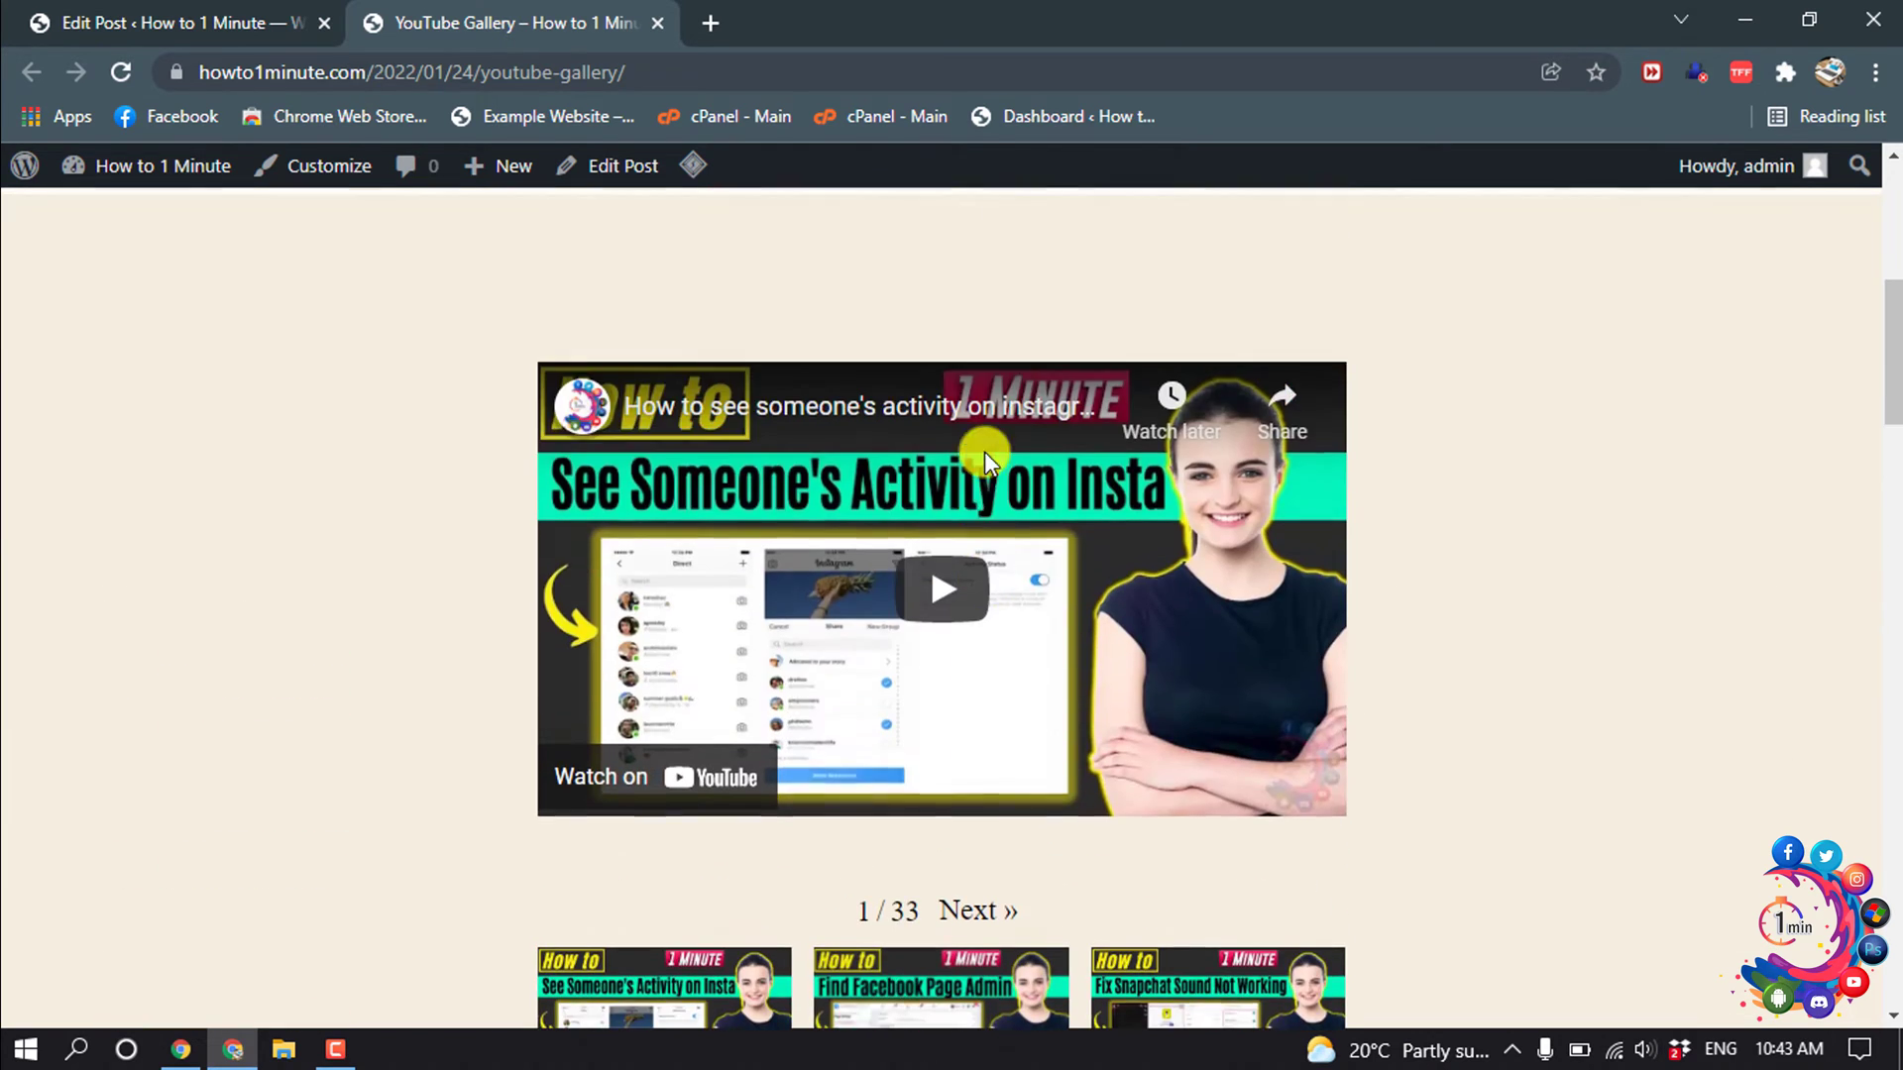
pyautogui.scroll(-3, 984, 450)
pyautogui.scroll(1, 969, 777)
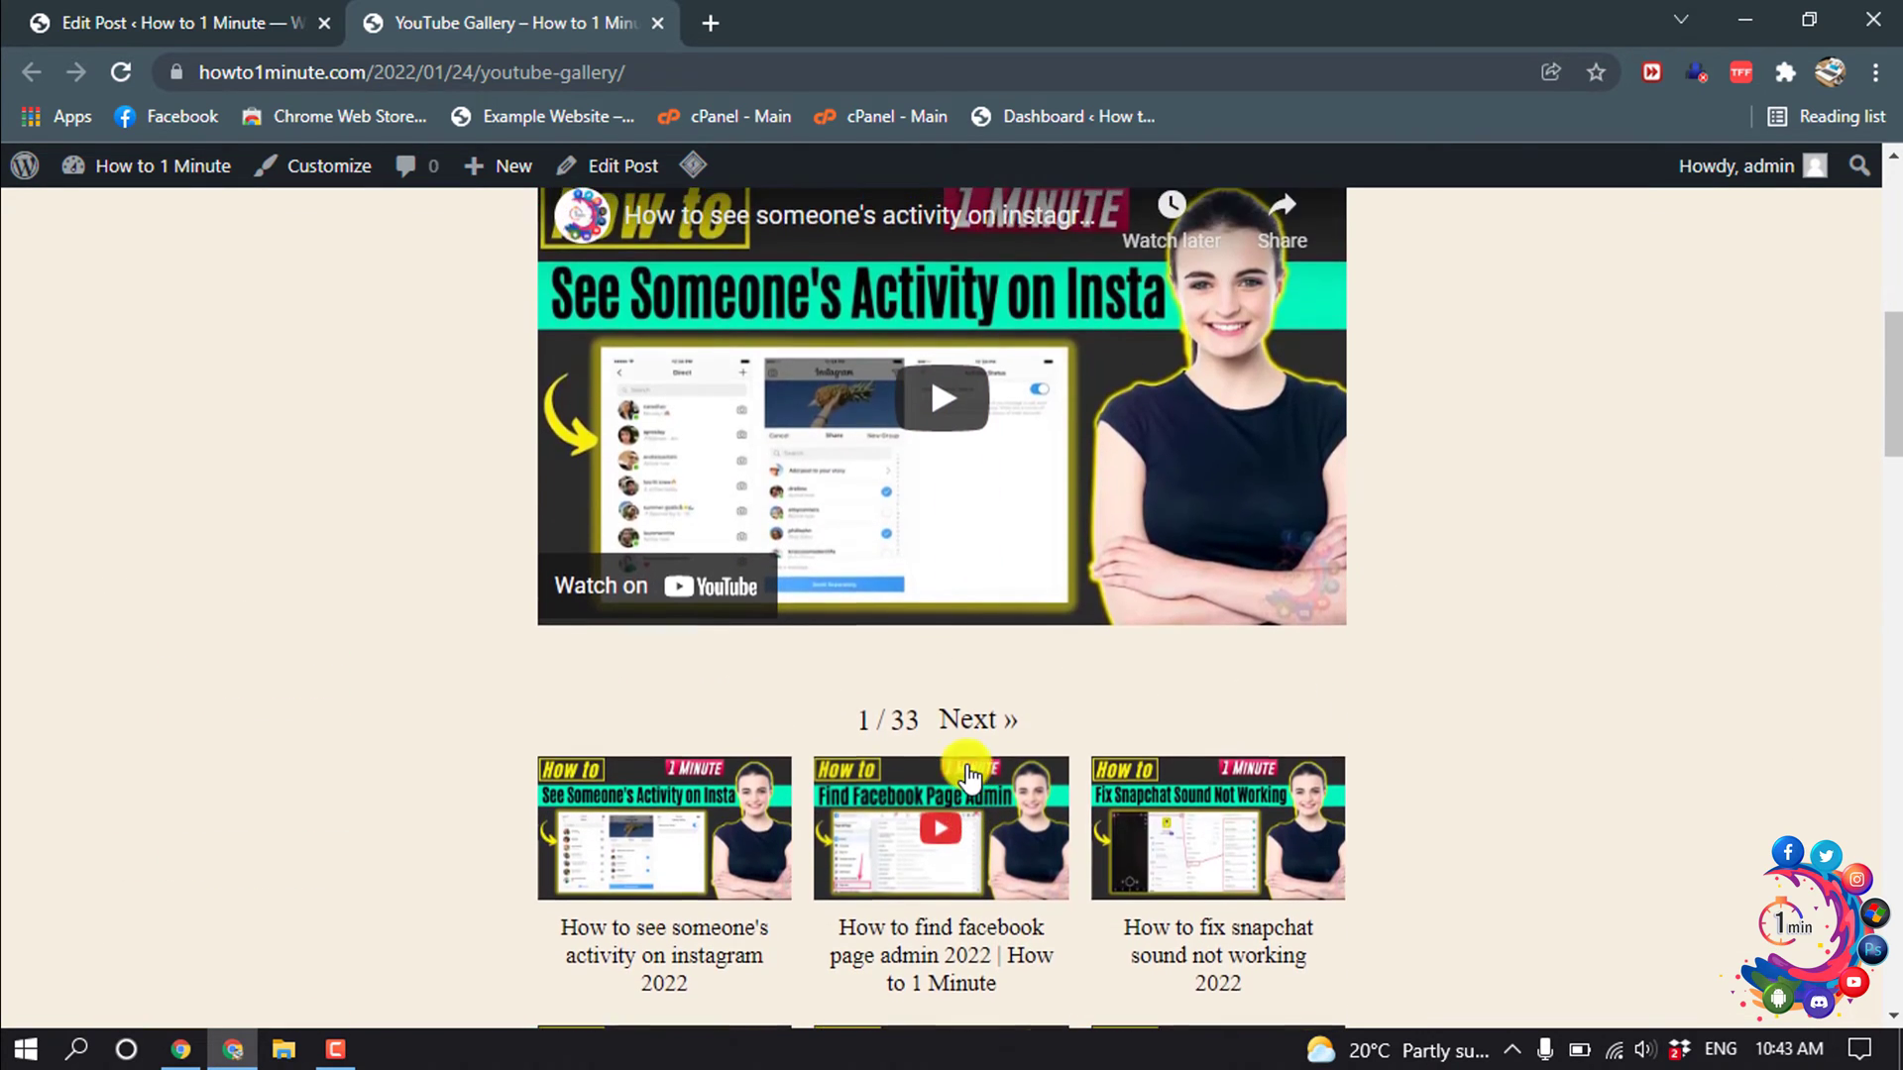
pyautogui.click(969, 778)
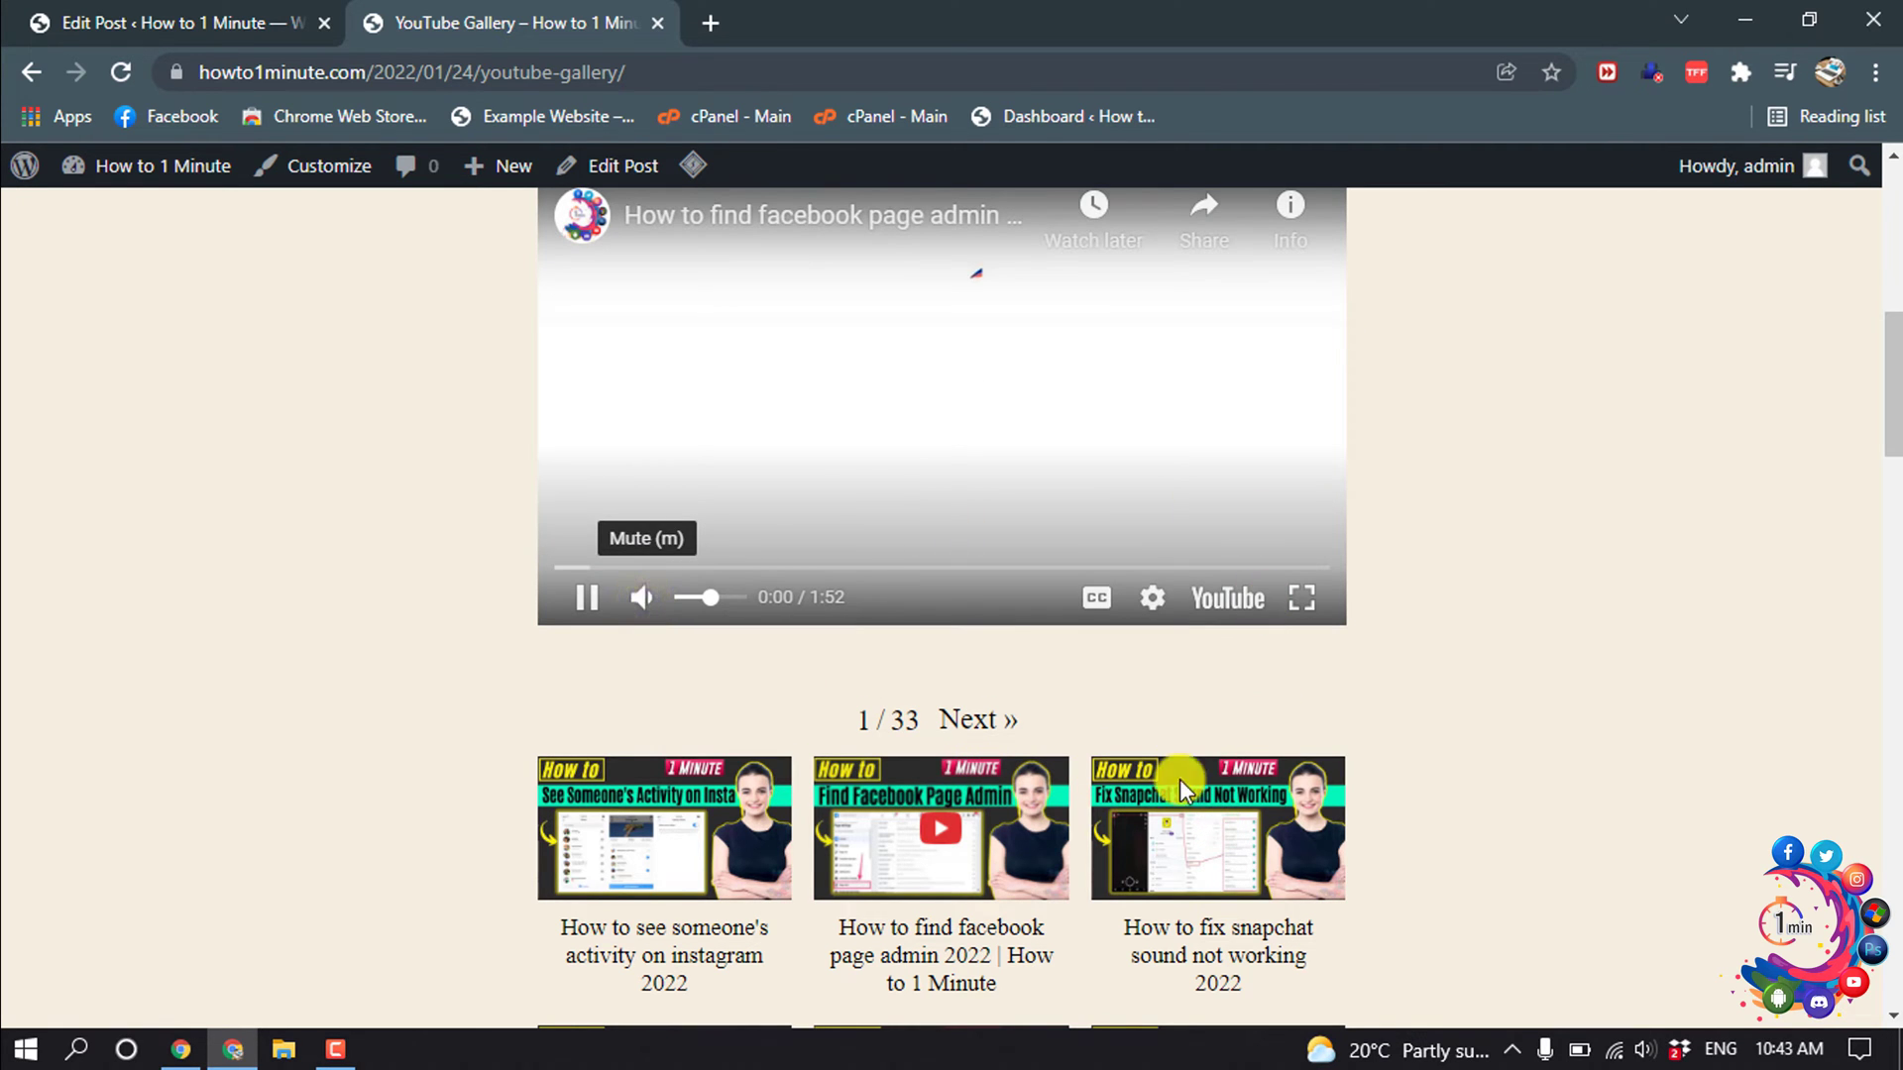
pyautogui.scroll(-15, 966, 726)
pyautogui.scroll(14, 972, 722)
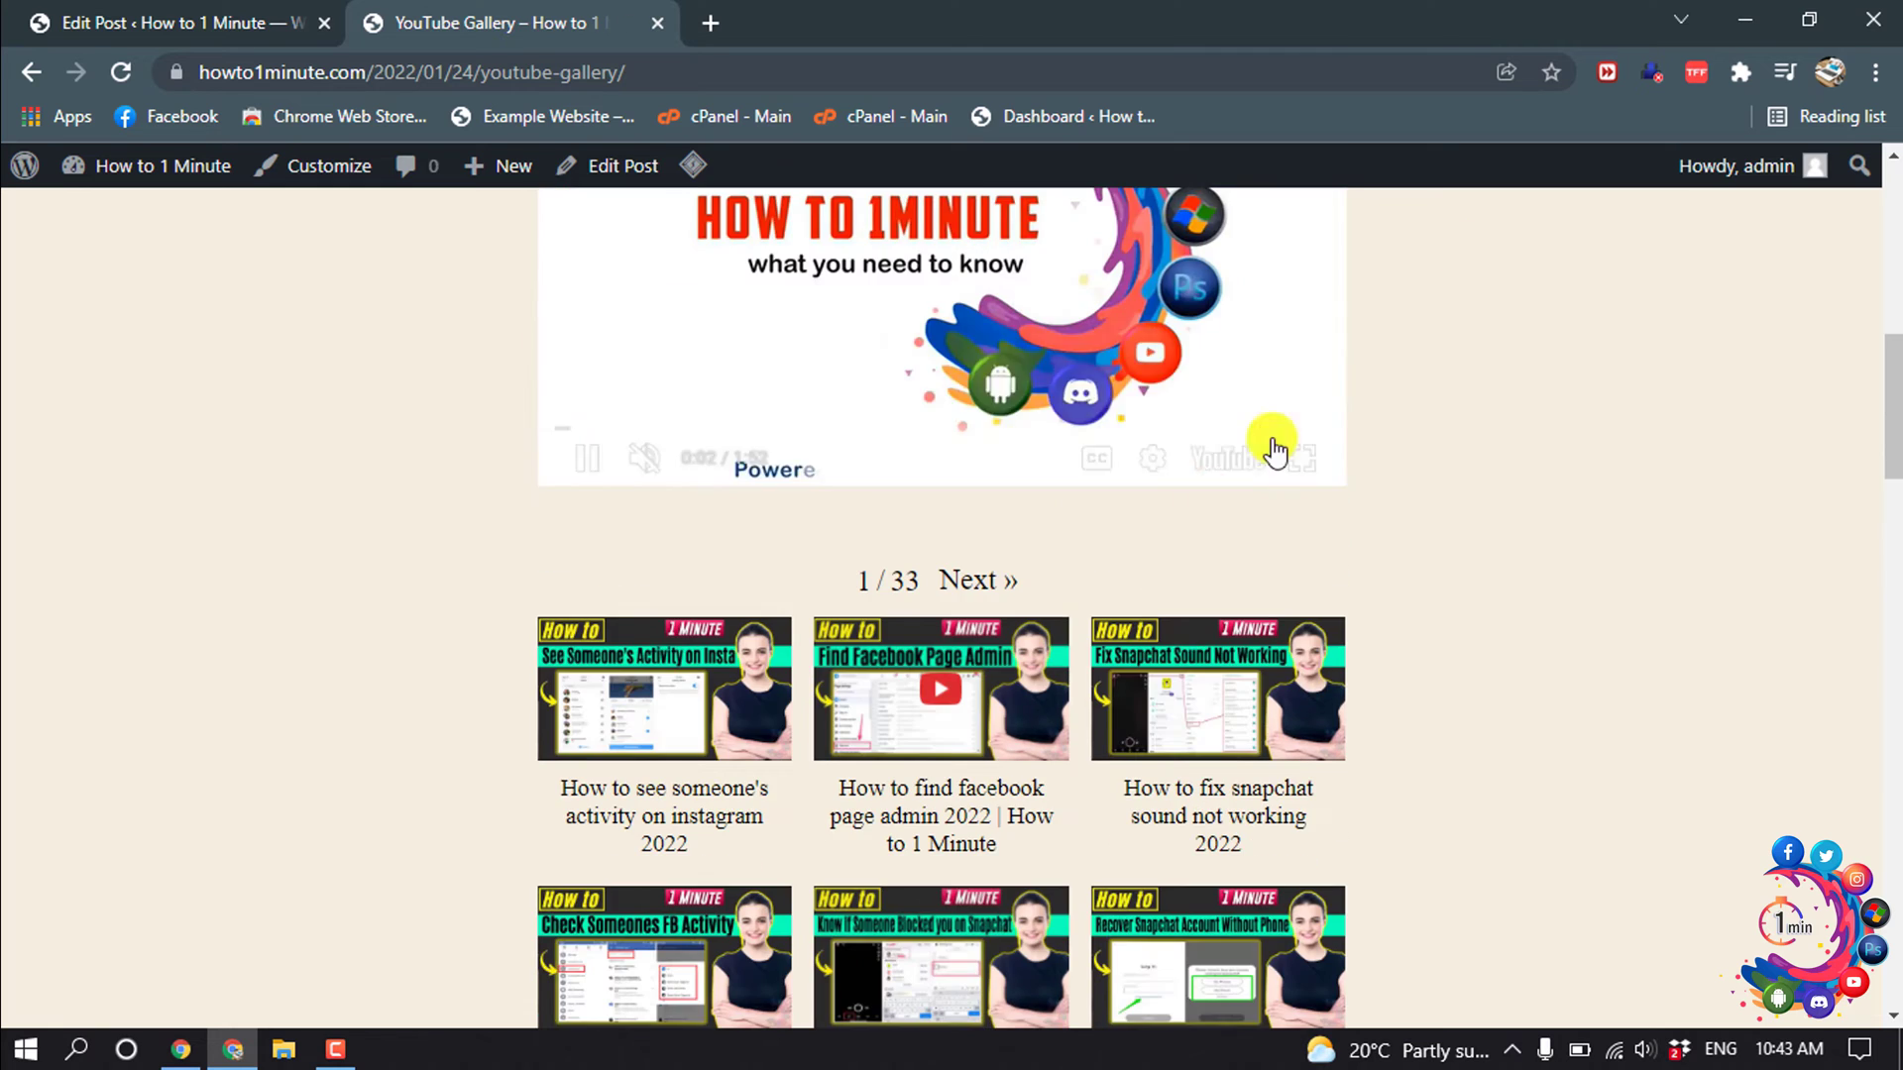
pyautogui.click(1746, 14)
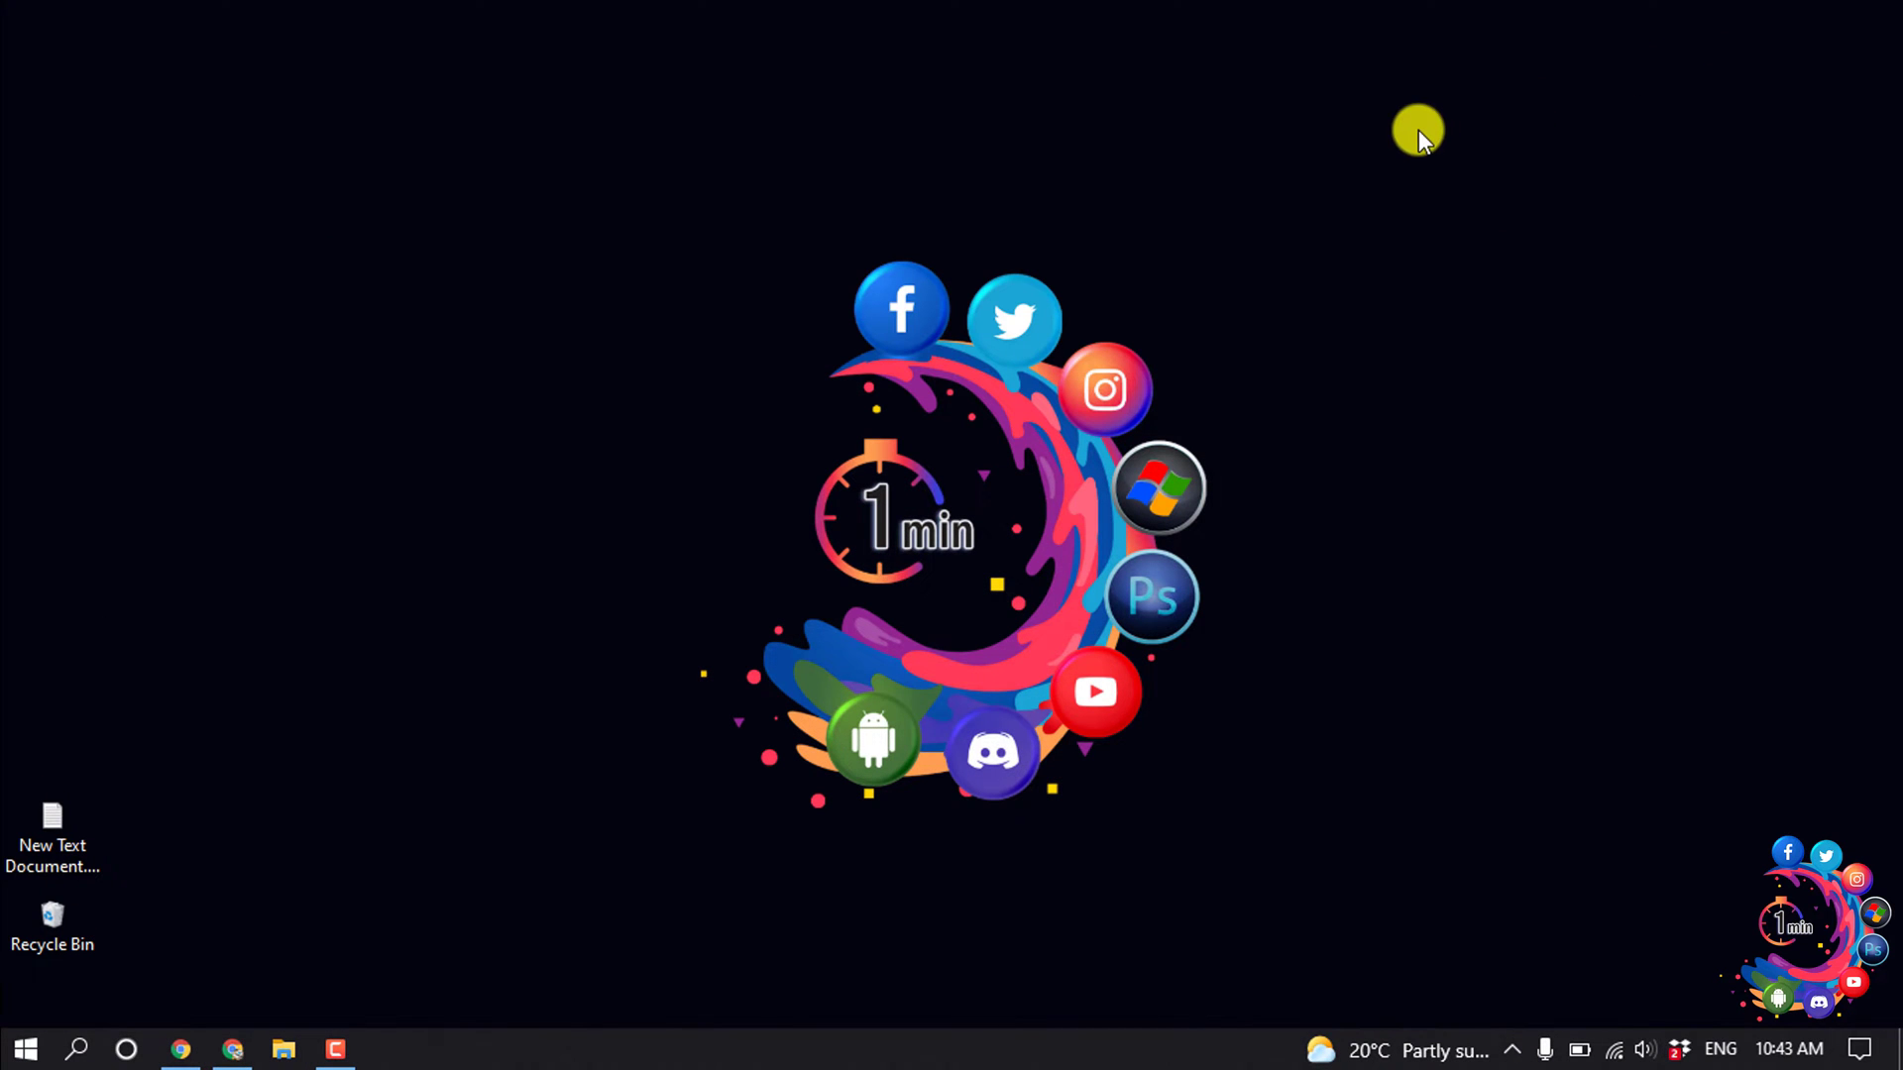